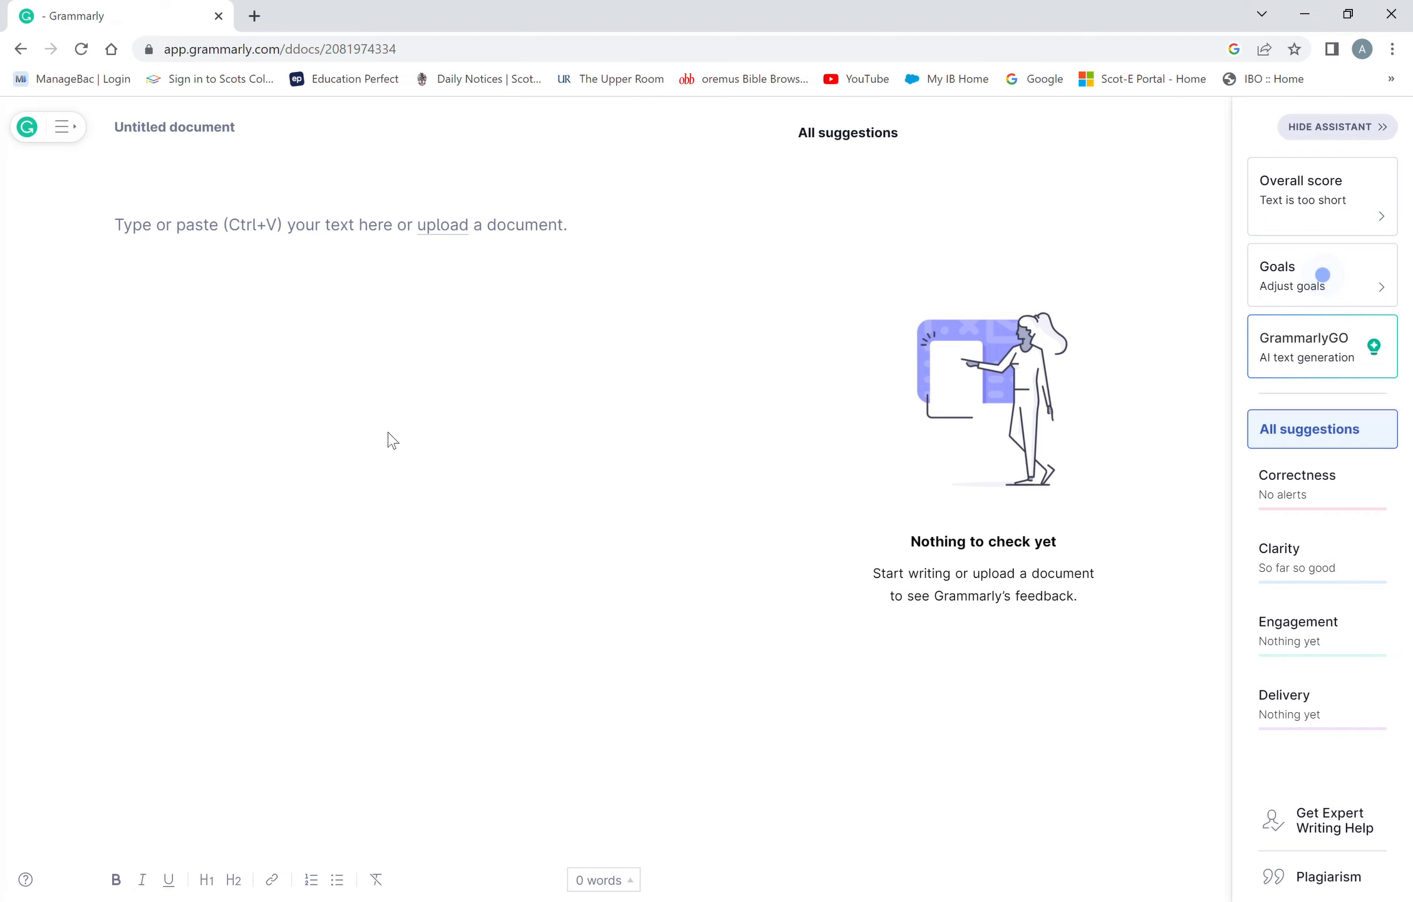
Enter a report comment about a great mathematics student with a strong "grap" of concepts, covering calculations, maths reasoning, time management, class "discusions" and growth mindset
text(Tarquin is a great mathematics student, showing a strong grap of concepts and fantastic problem-solving skills. He consistently nail accurate and precise calculations while being keen about the more complex extension tasks. For Tarquin to properly excel, he should work on clearly communicating his maths reasoning and improving his ability to effectively manage time during assessments. All in all, the he’s got a super motivated and collaborative learning styles & he always joins in on class discusions eagerly taking on challenges with a growth mindset.)
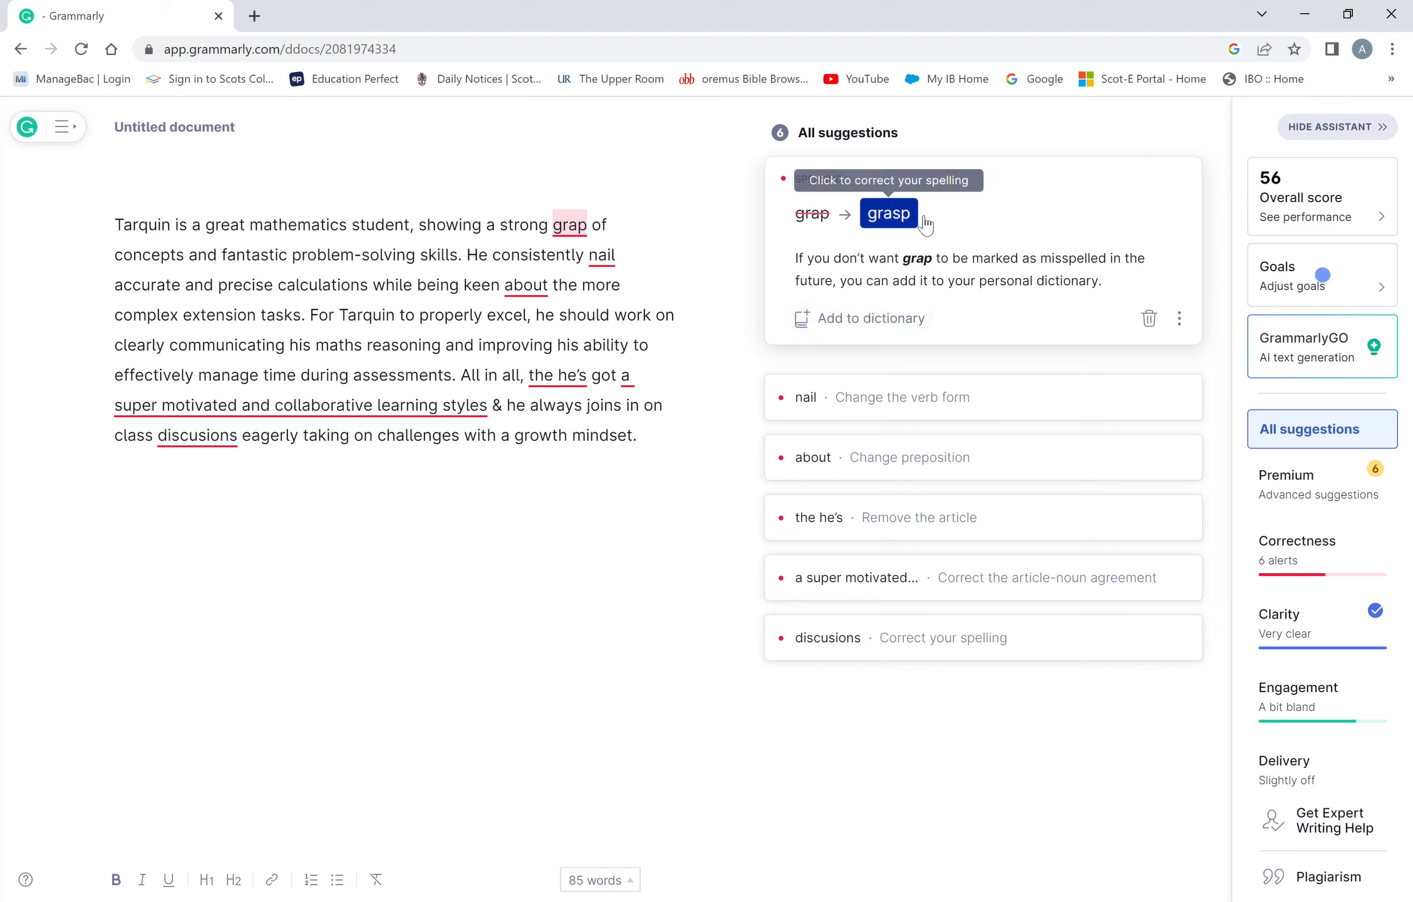
Accept the suggested corrections "grasp" for "grap", "nails" for "nail", and "on" for "about" in the report comment
click(889, 214)
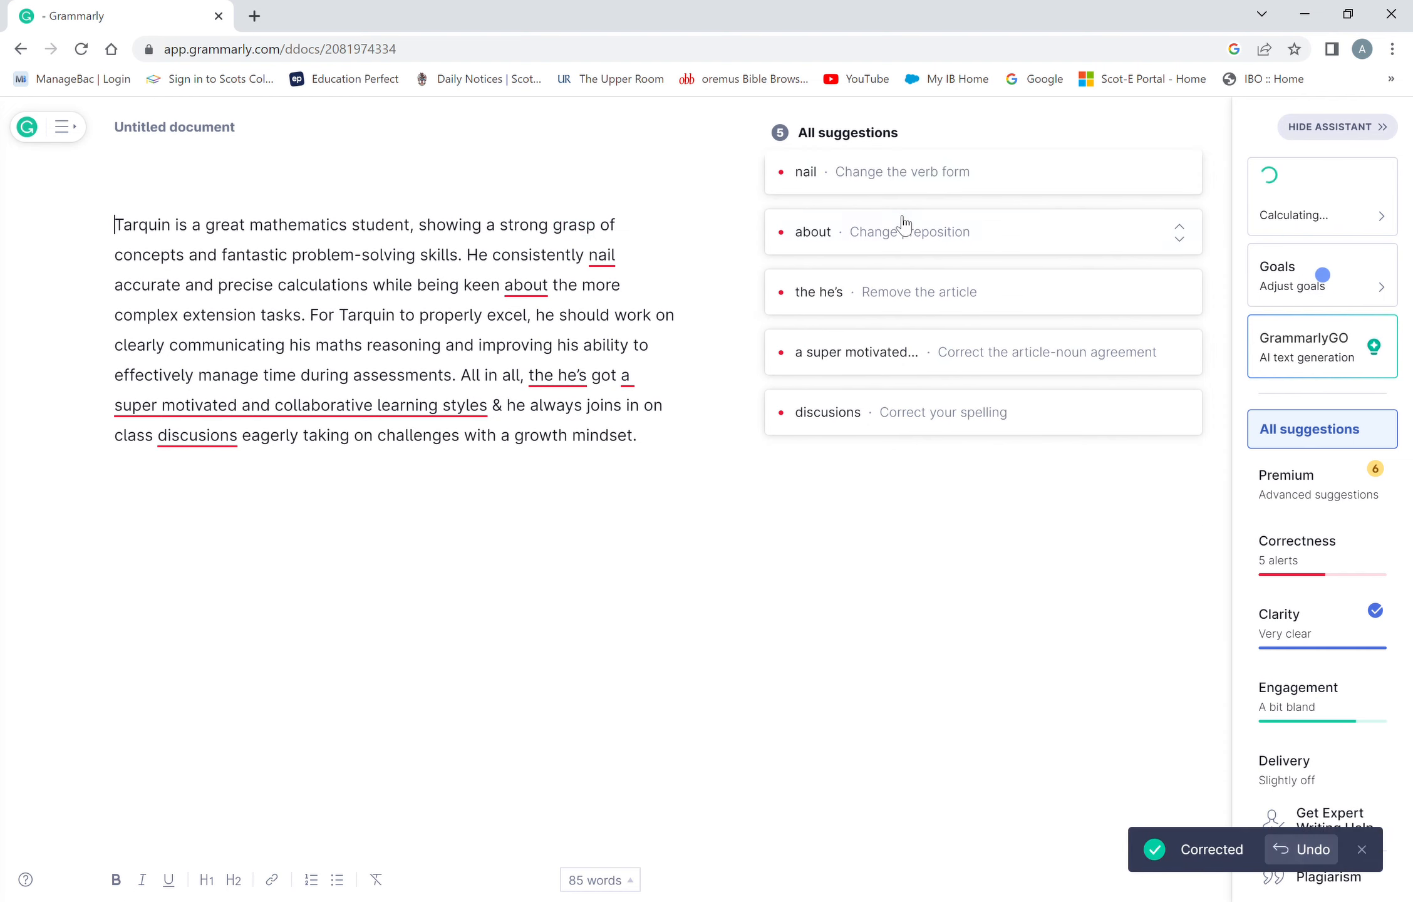
click(891, 176)
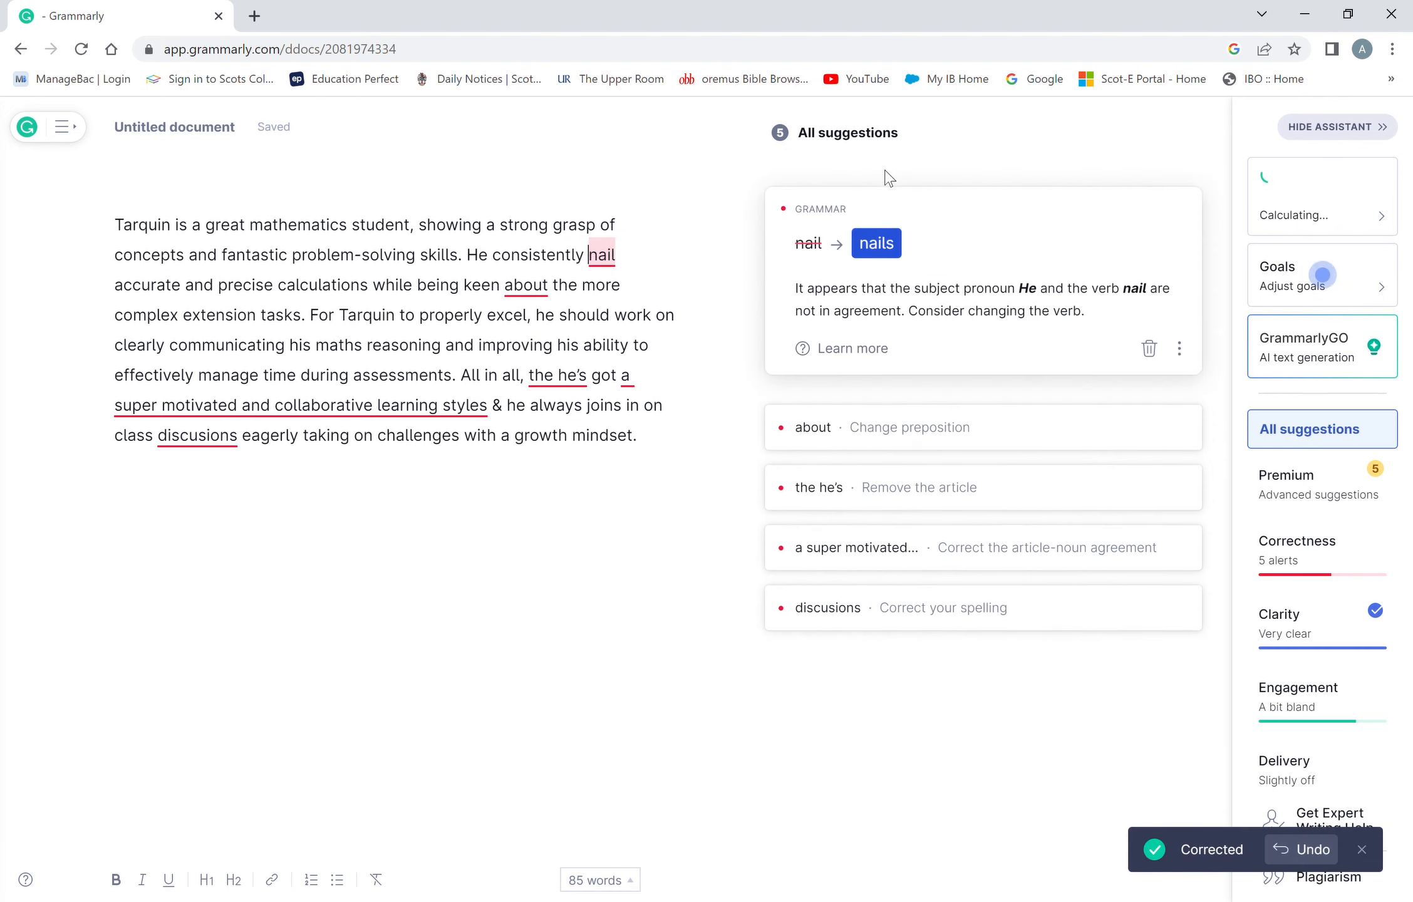
click(889, 246)
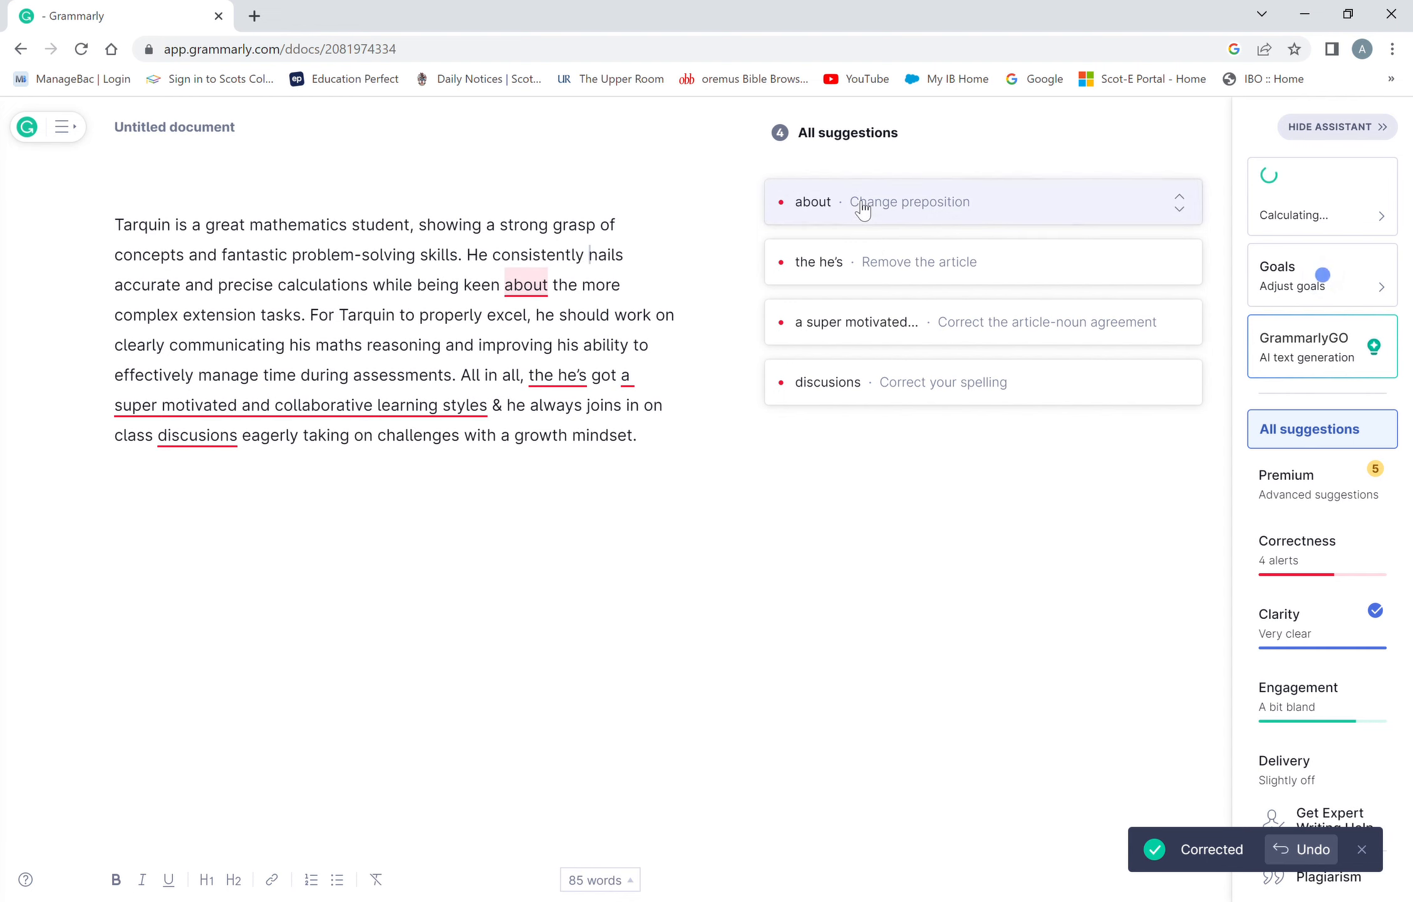
click(862, 206)
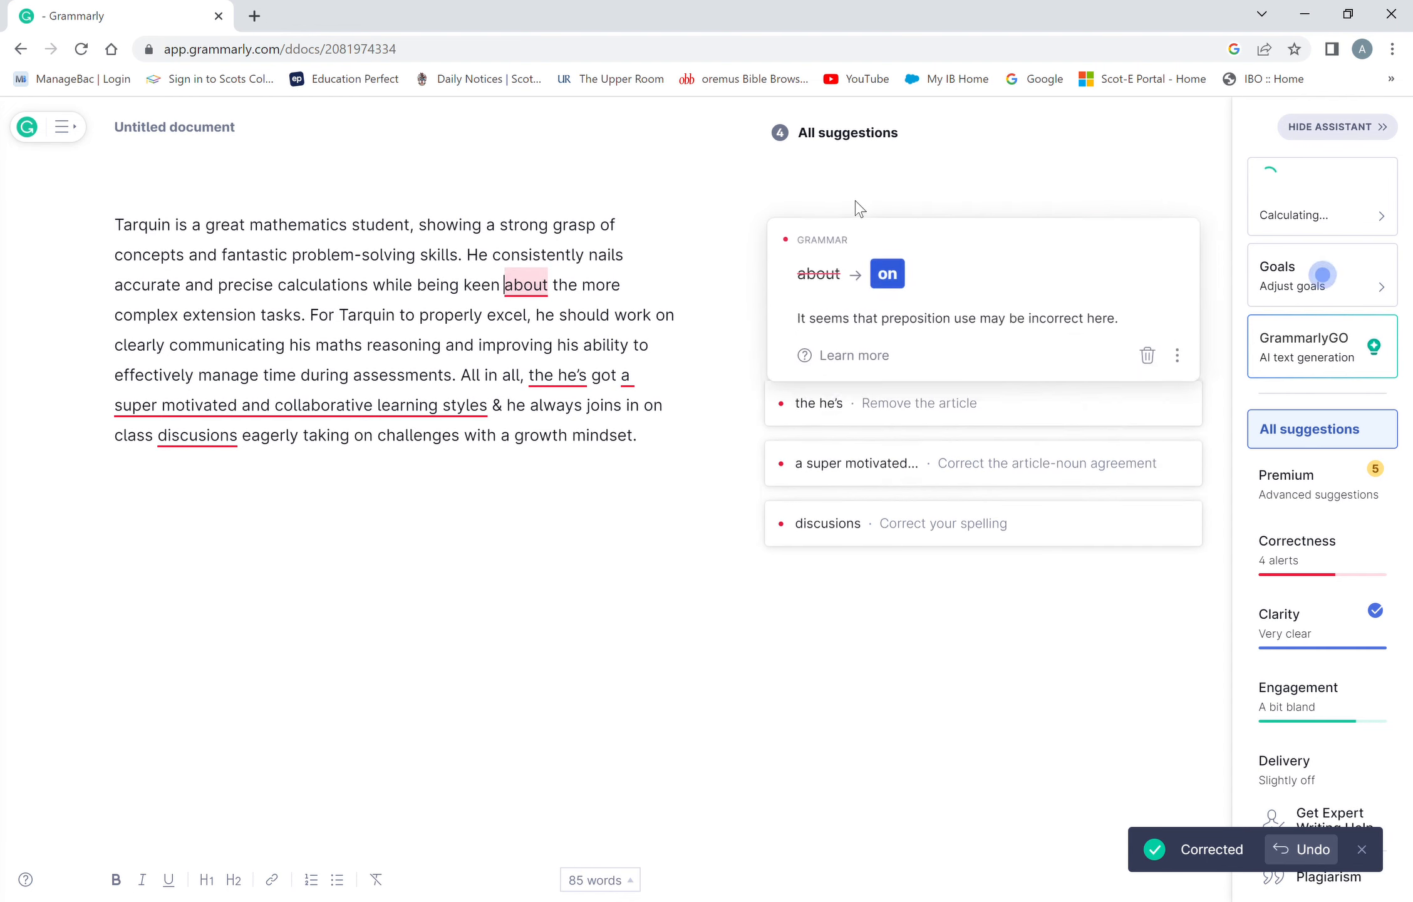
click(893, 280)
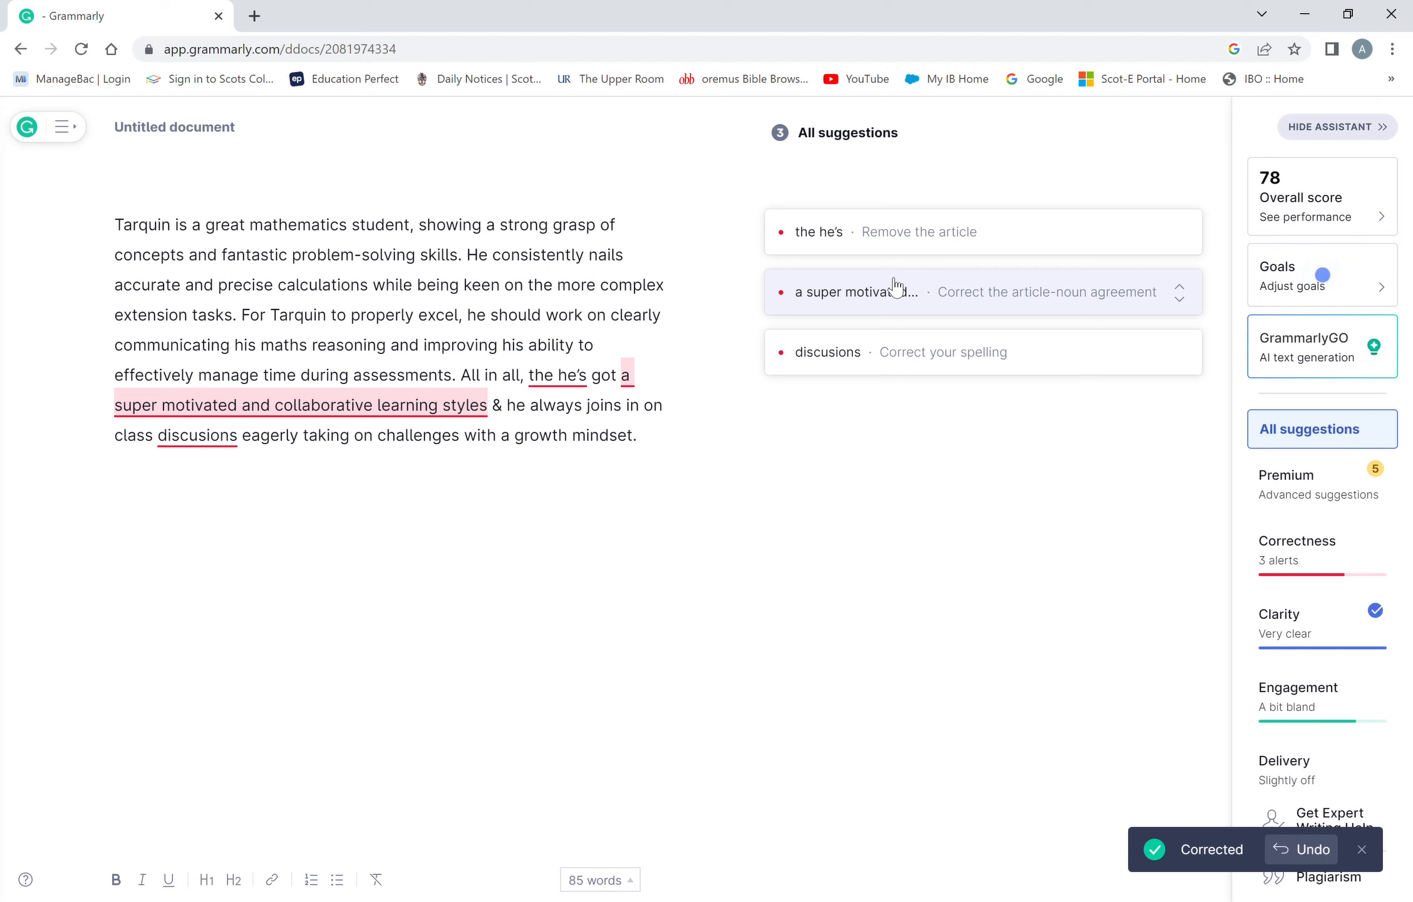
Accept the corrections removing "the" before "he's", changing the phrase to "a super motivated and collaborative learning style", and spelling "discussions"
click(878, 249)
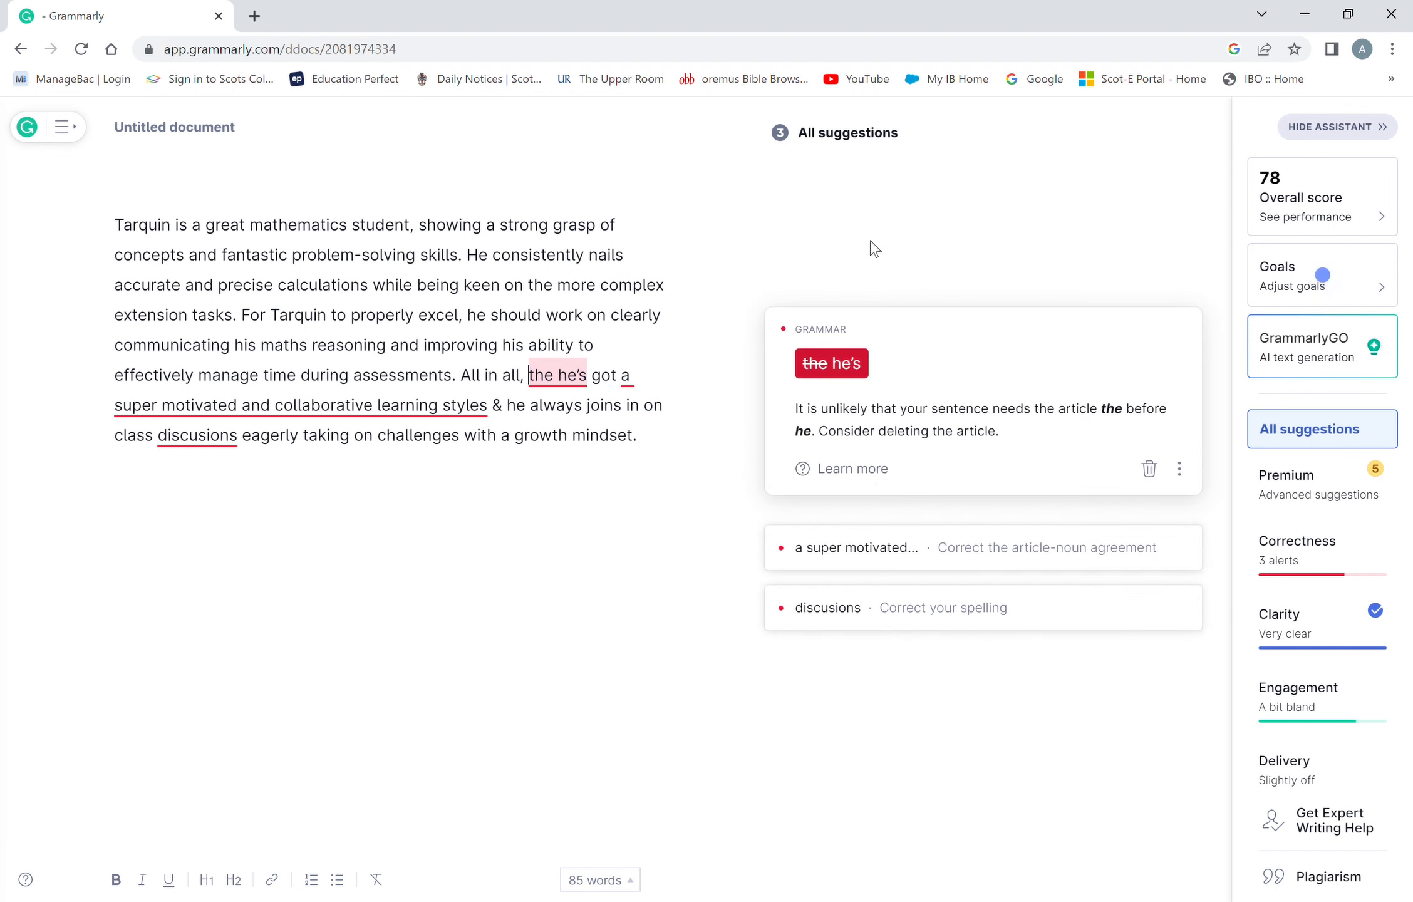
click(840, 366)
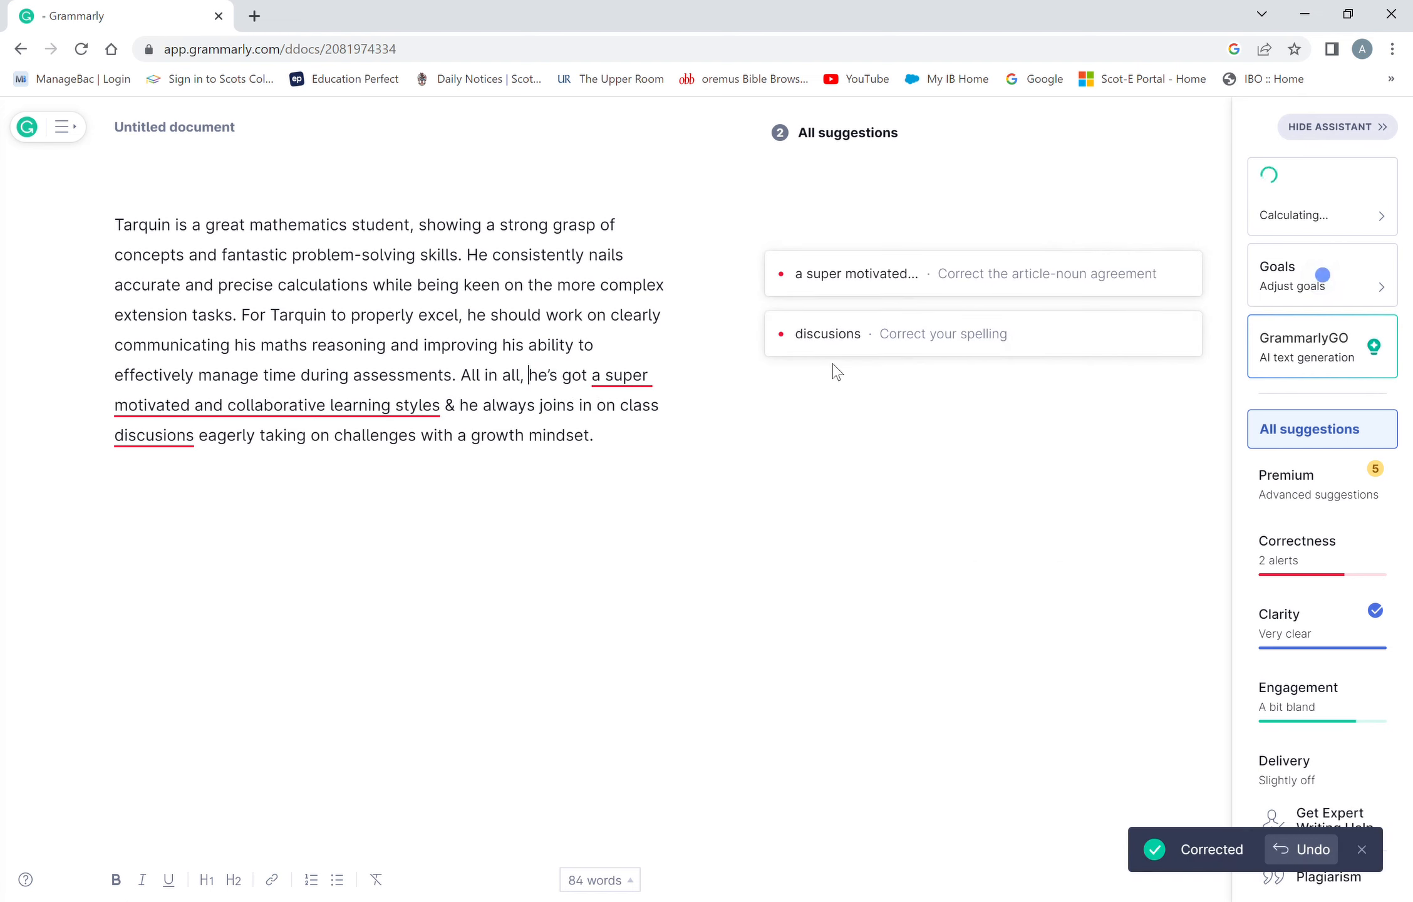
click(834, 286)
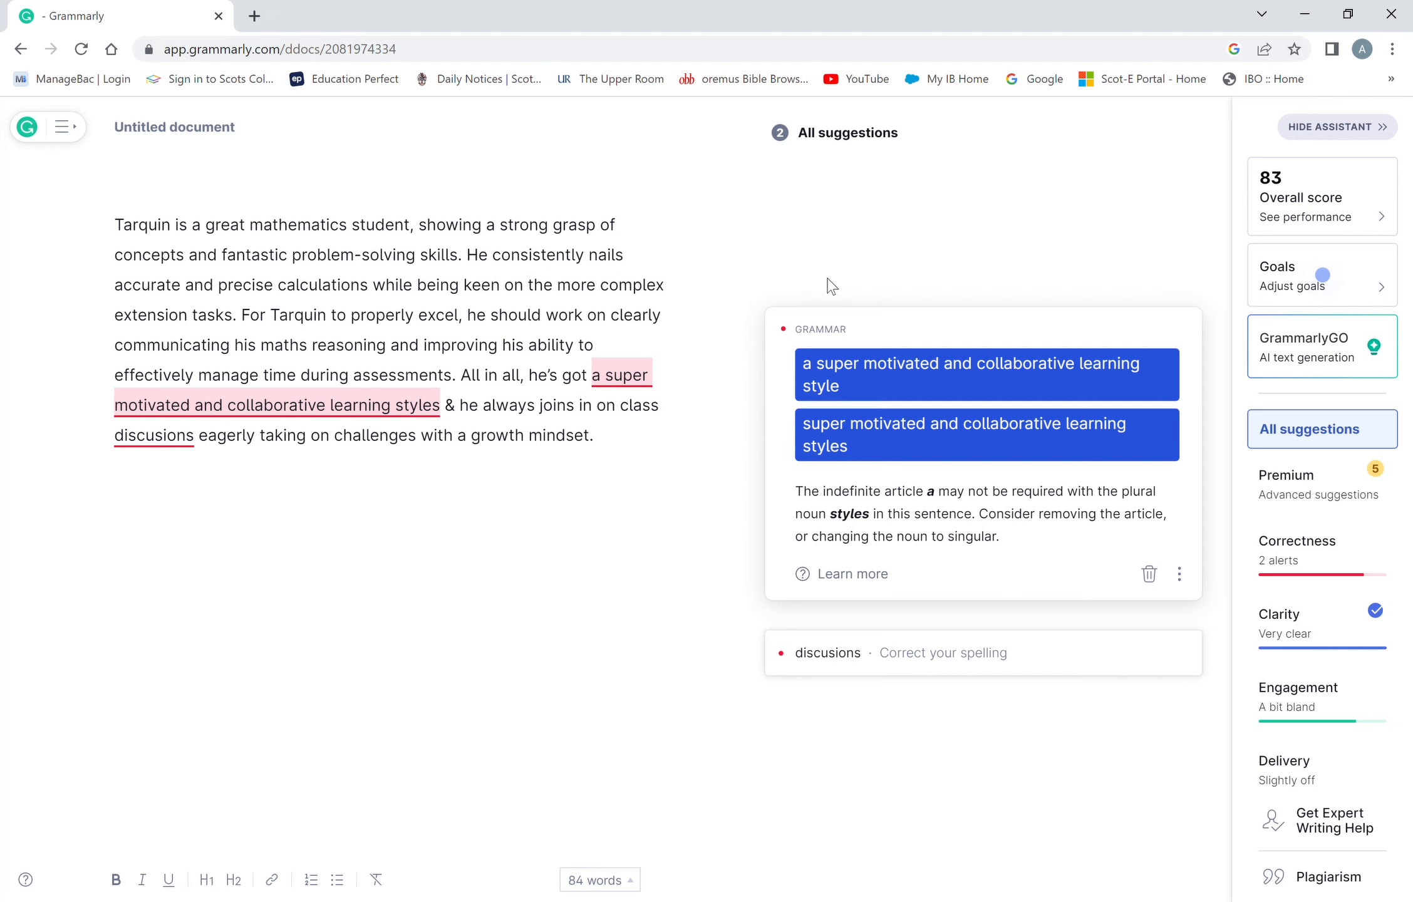
click(898, 369)
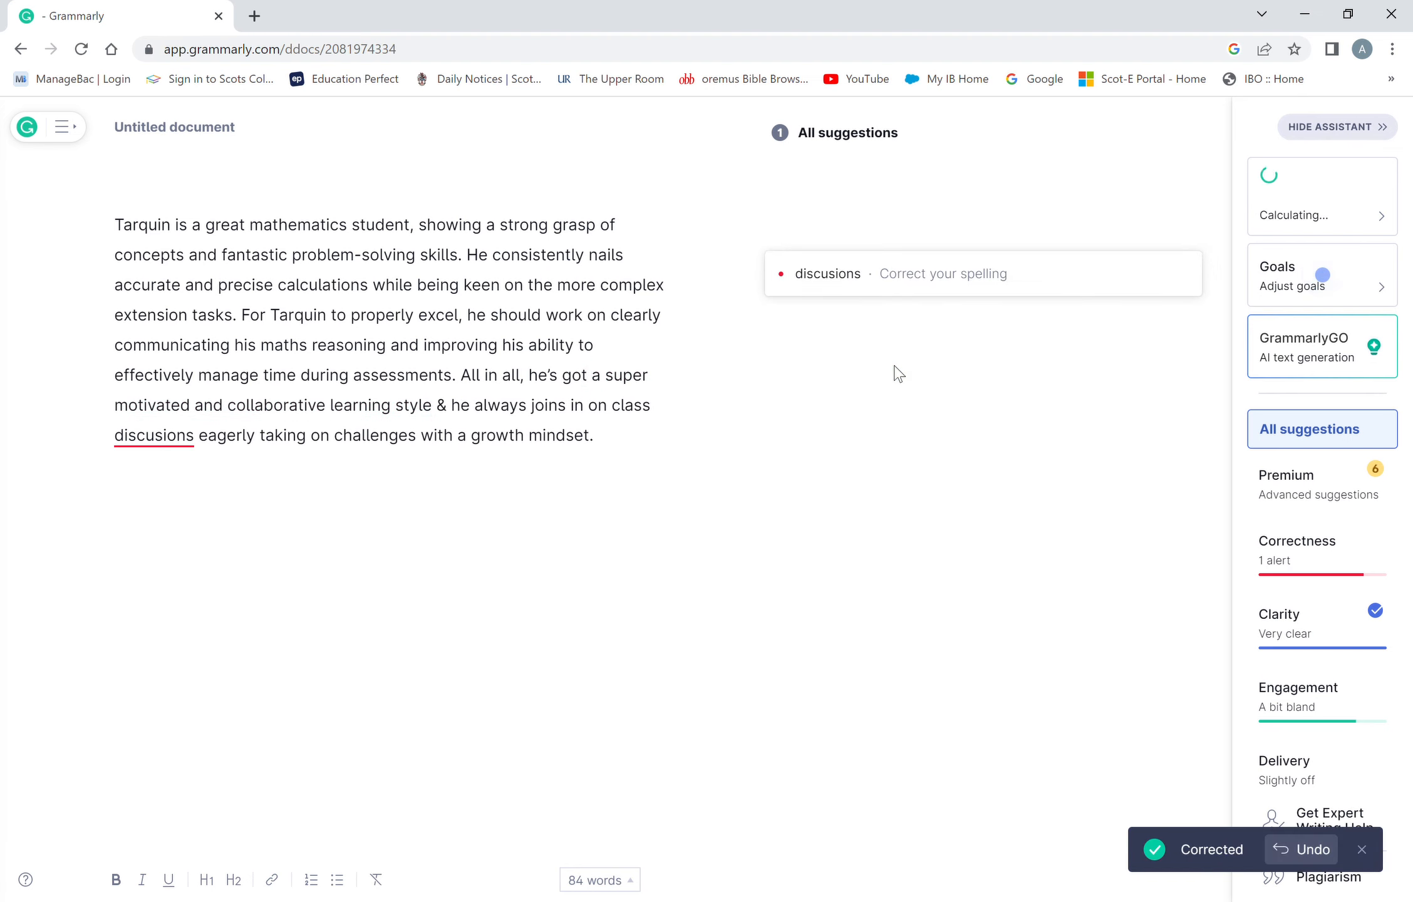
click(863, 293)
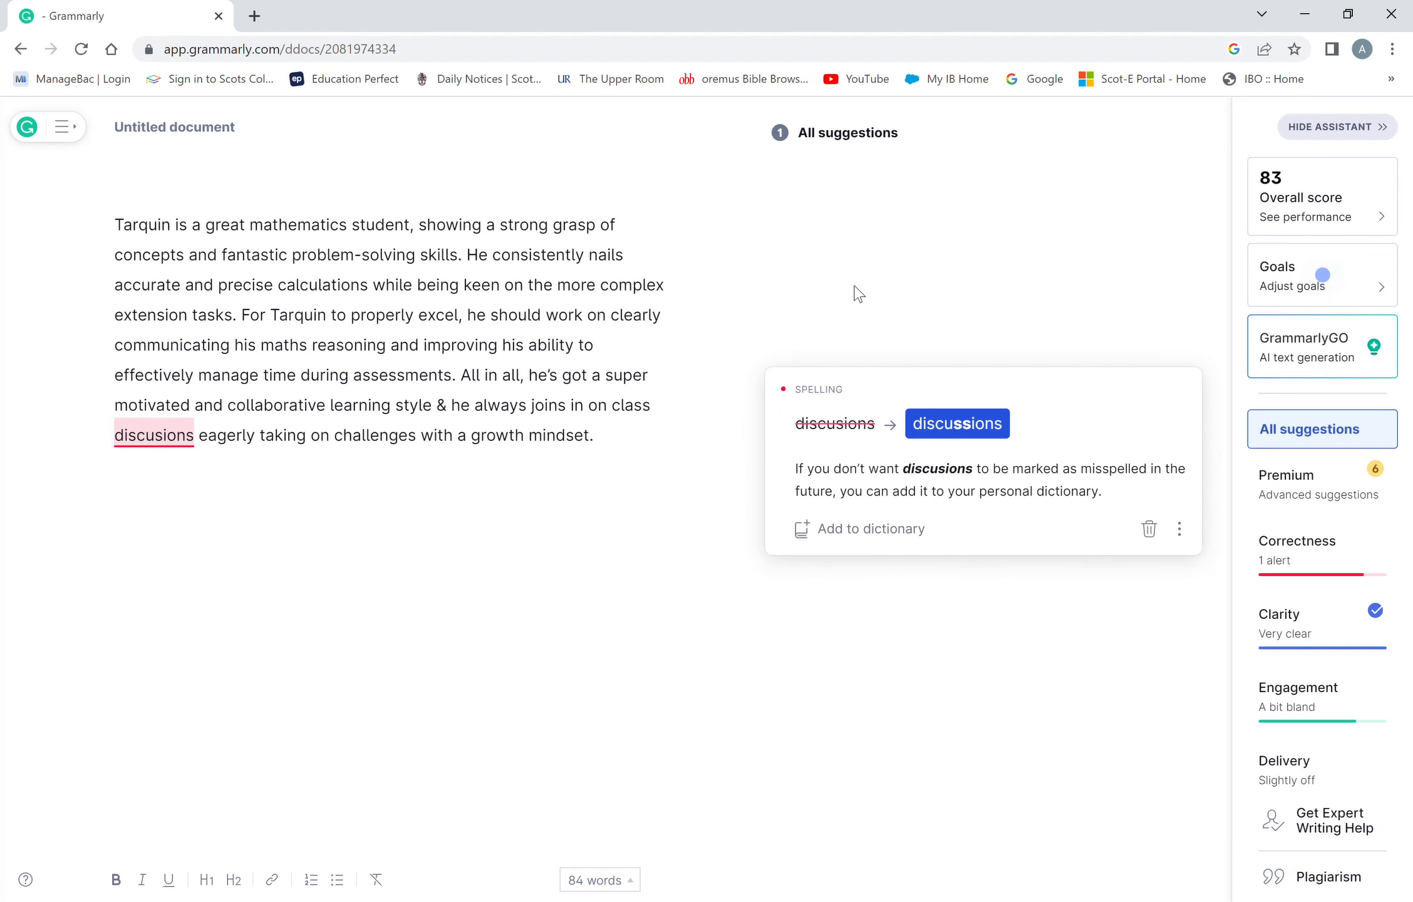
click(956, 427)
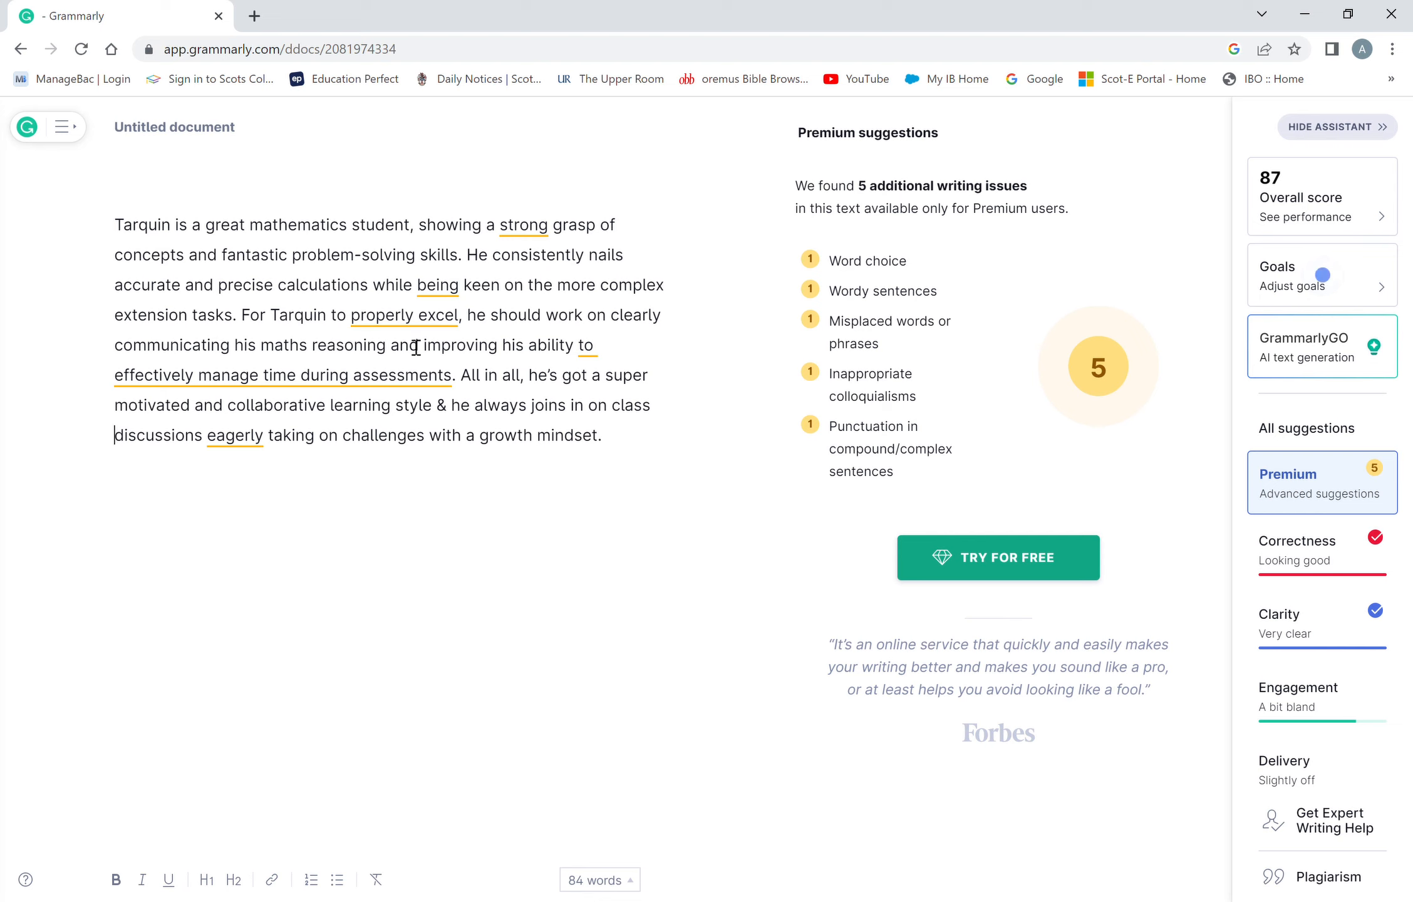
Delete "properly" before "excel" along with its extra space, and delete "effectively" before "manage time during assessments"
double_click(398, 319)
key(BackSpace)
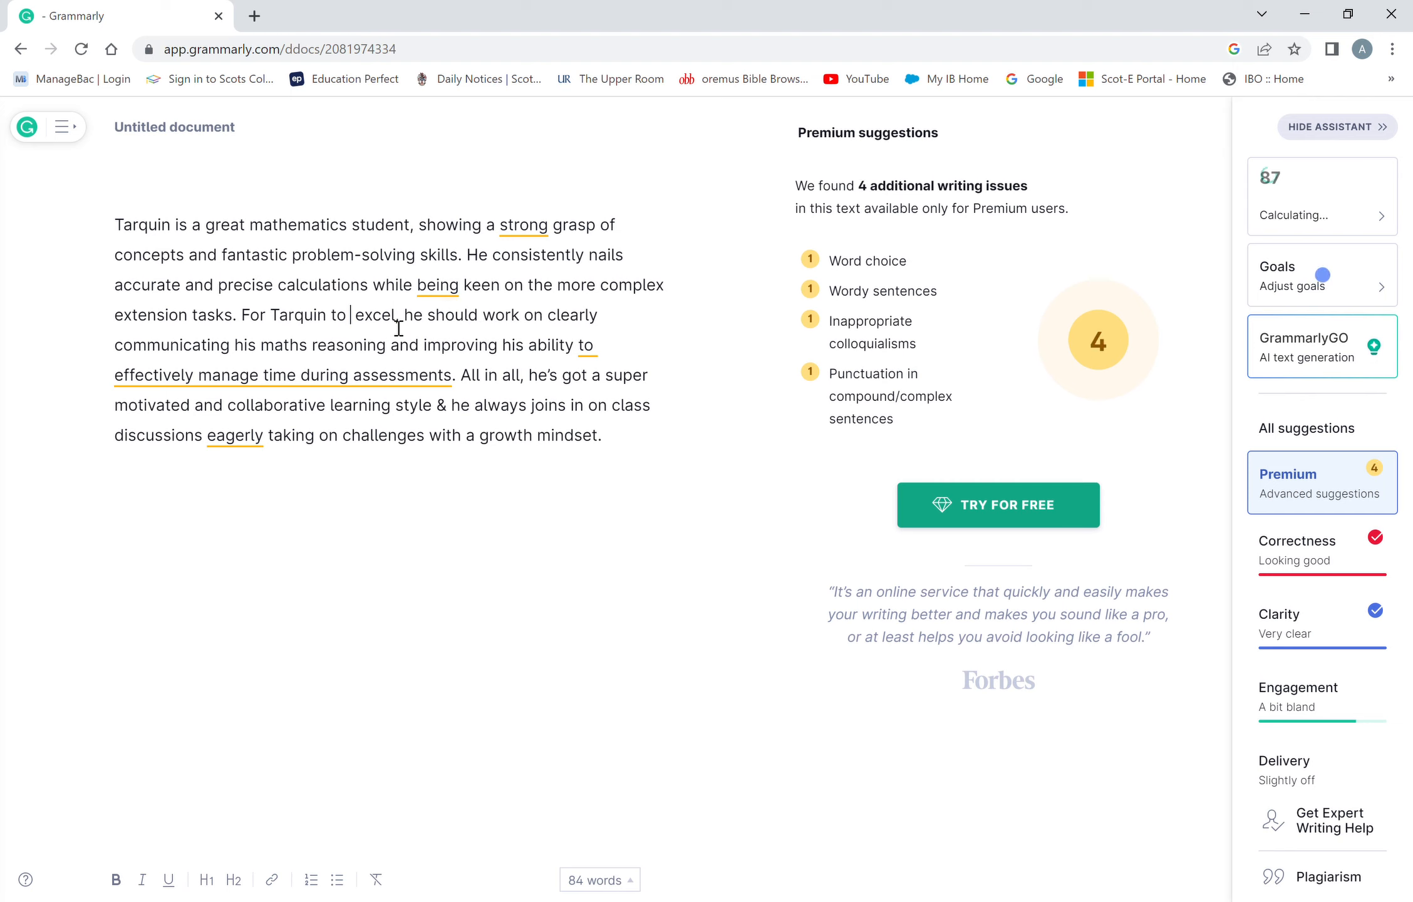
key(Right)
key(Right)
key(Right)
key(Right)
key(Right)
key(BackSpace)
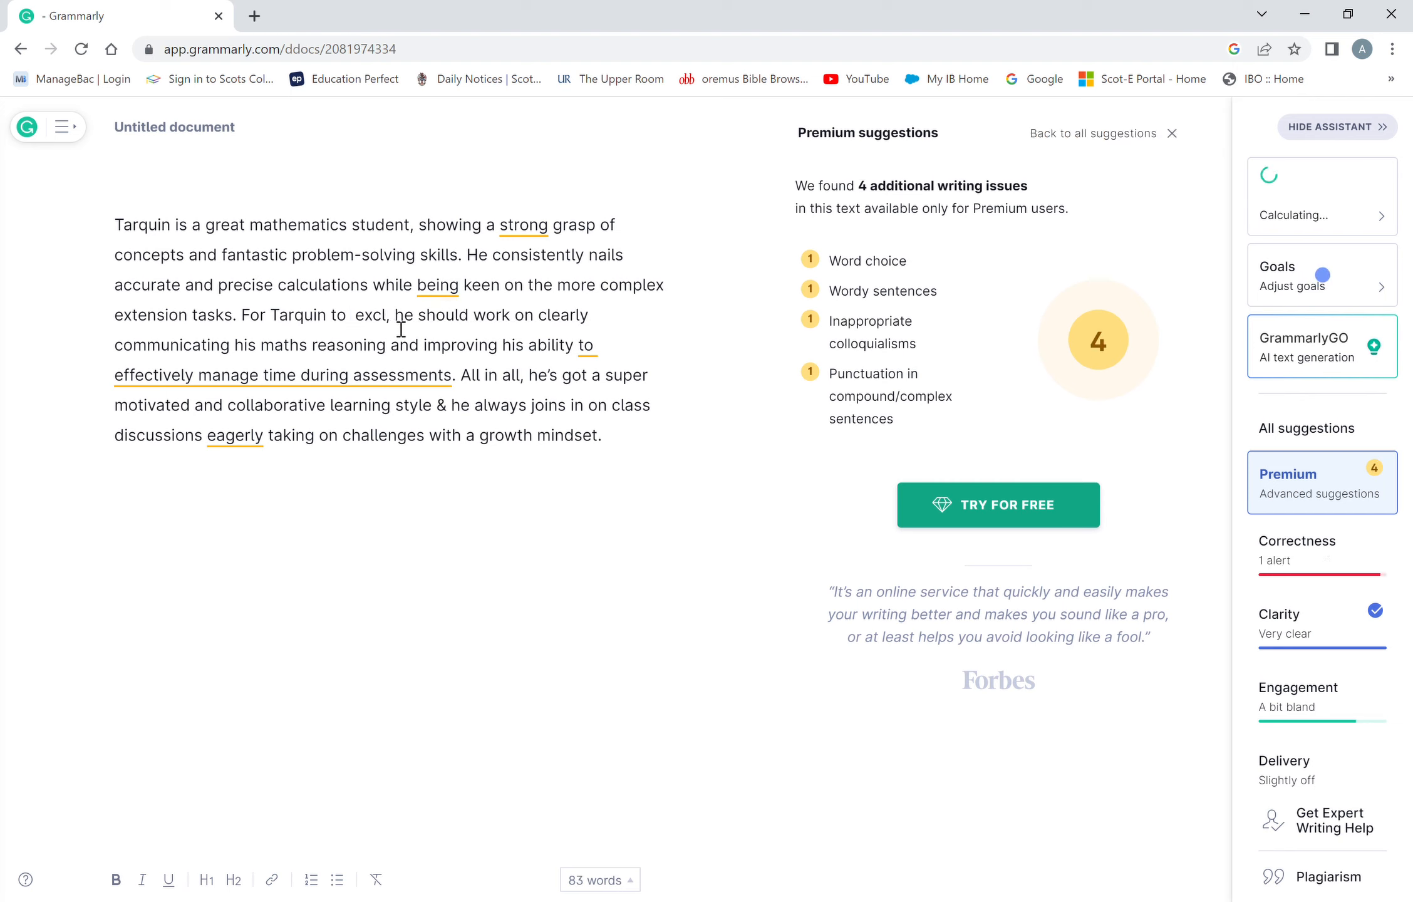
text(e)
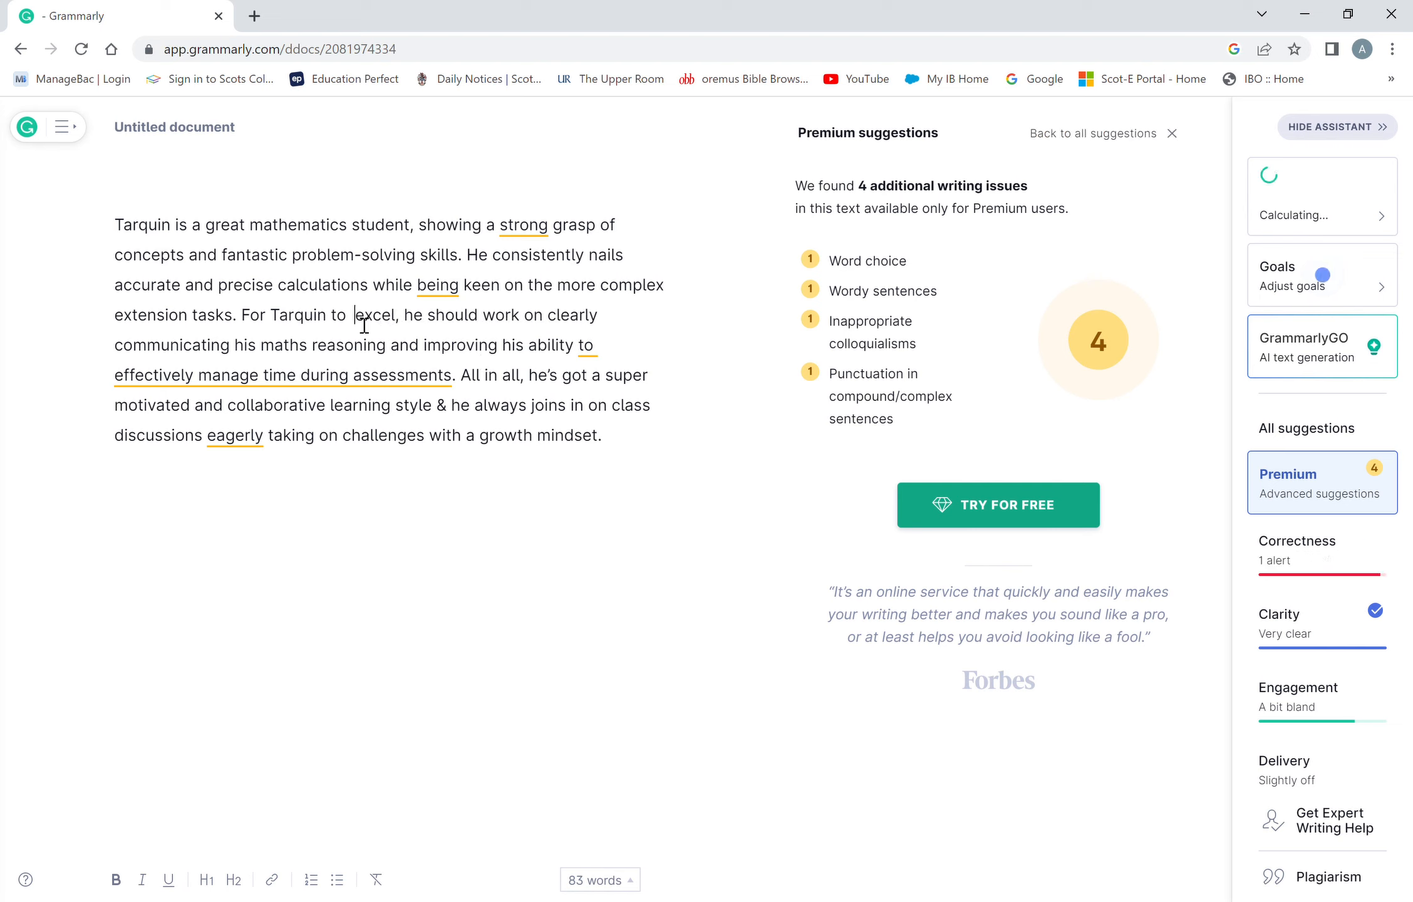
key(BackSpace)
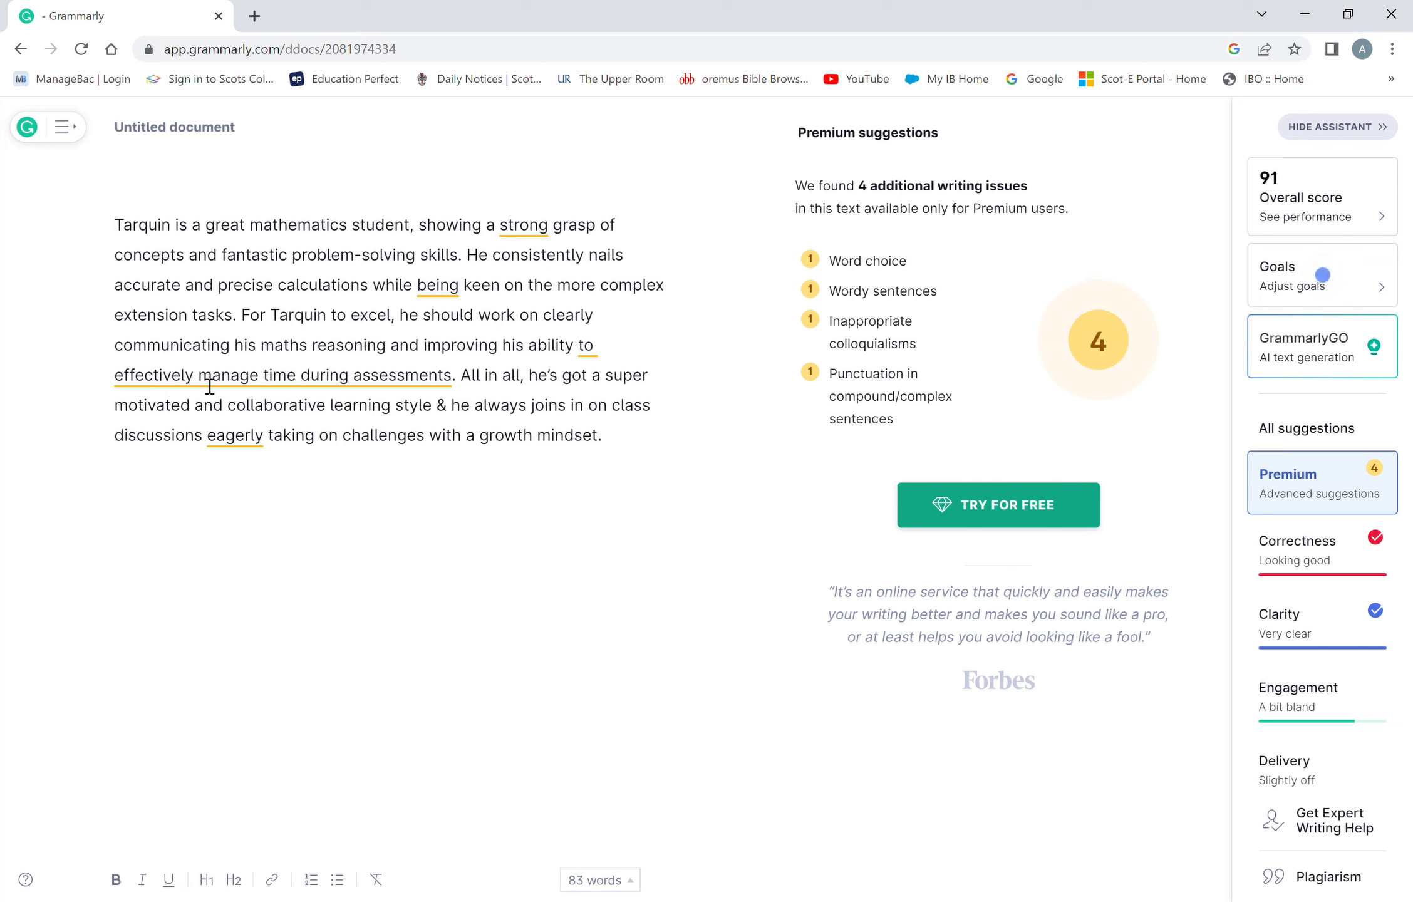
drag(199, 380, 111, 383)
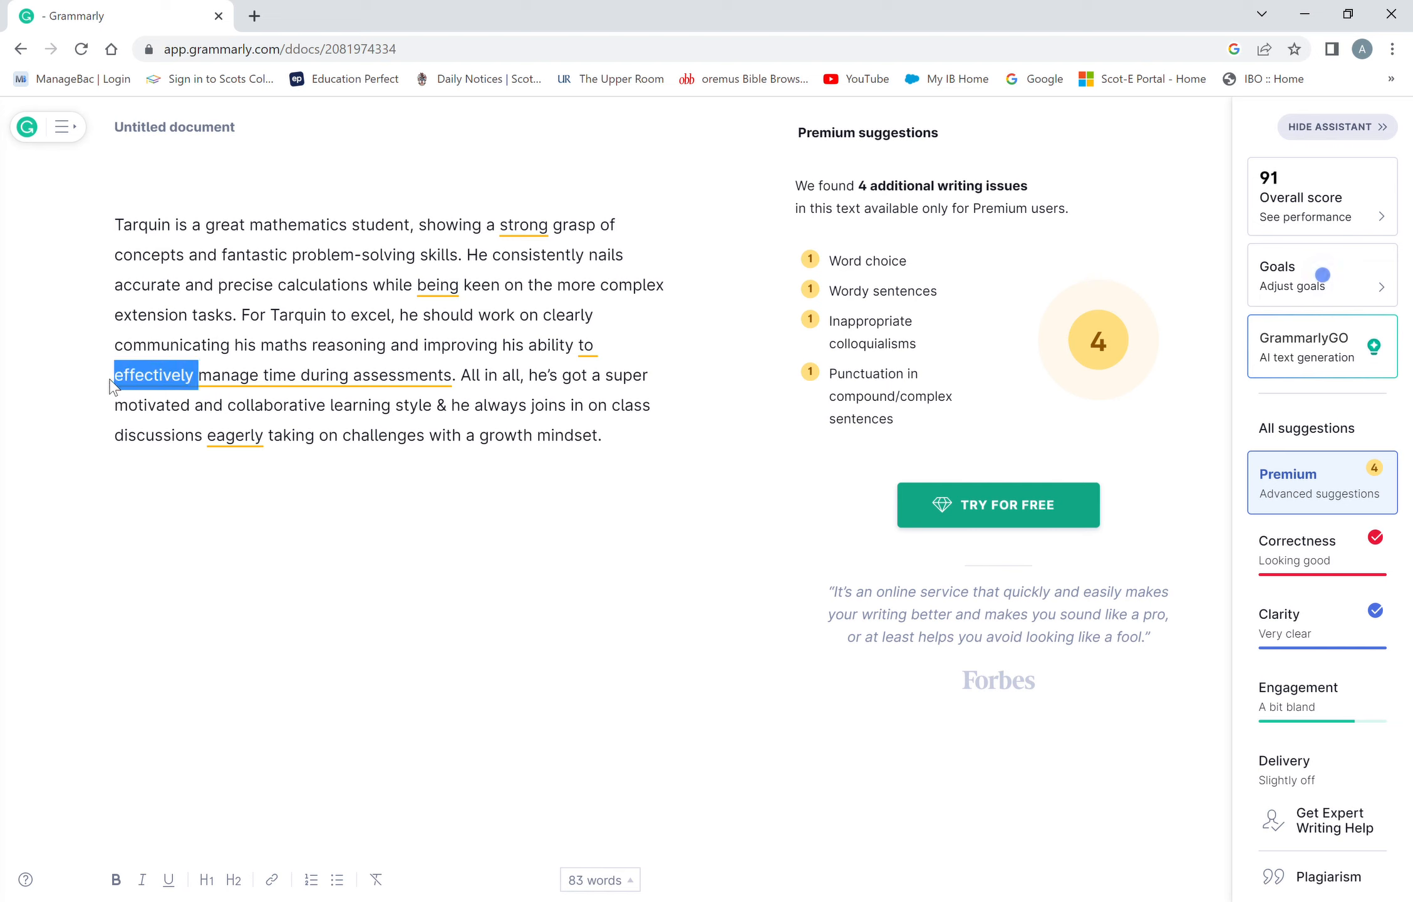
key(BackSpace)
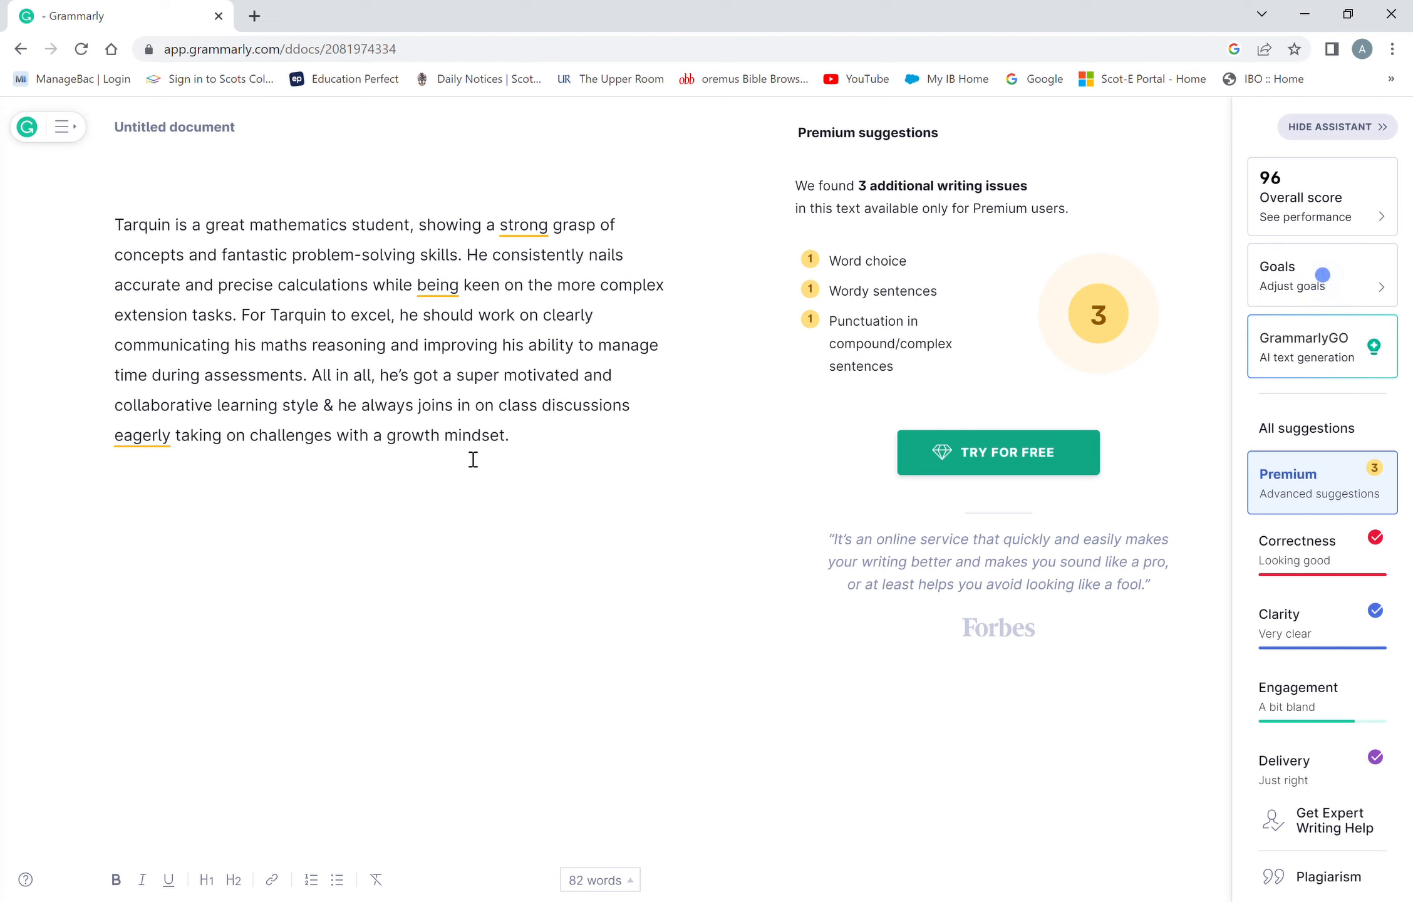
Replace "he's" with "he has" after "All in all", and replace "&" with "and" after "learning style"
click(417, 388)
key(BackSpace)
key(BackSpace)
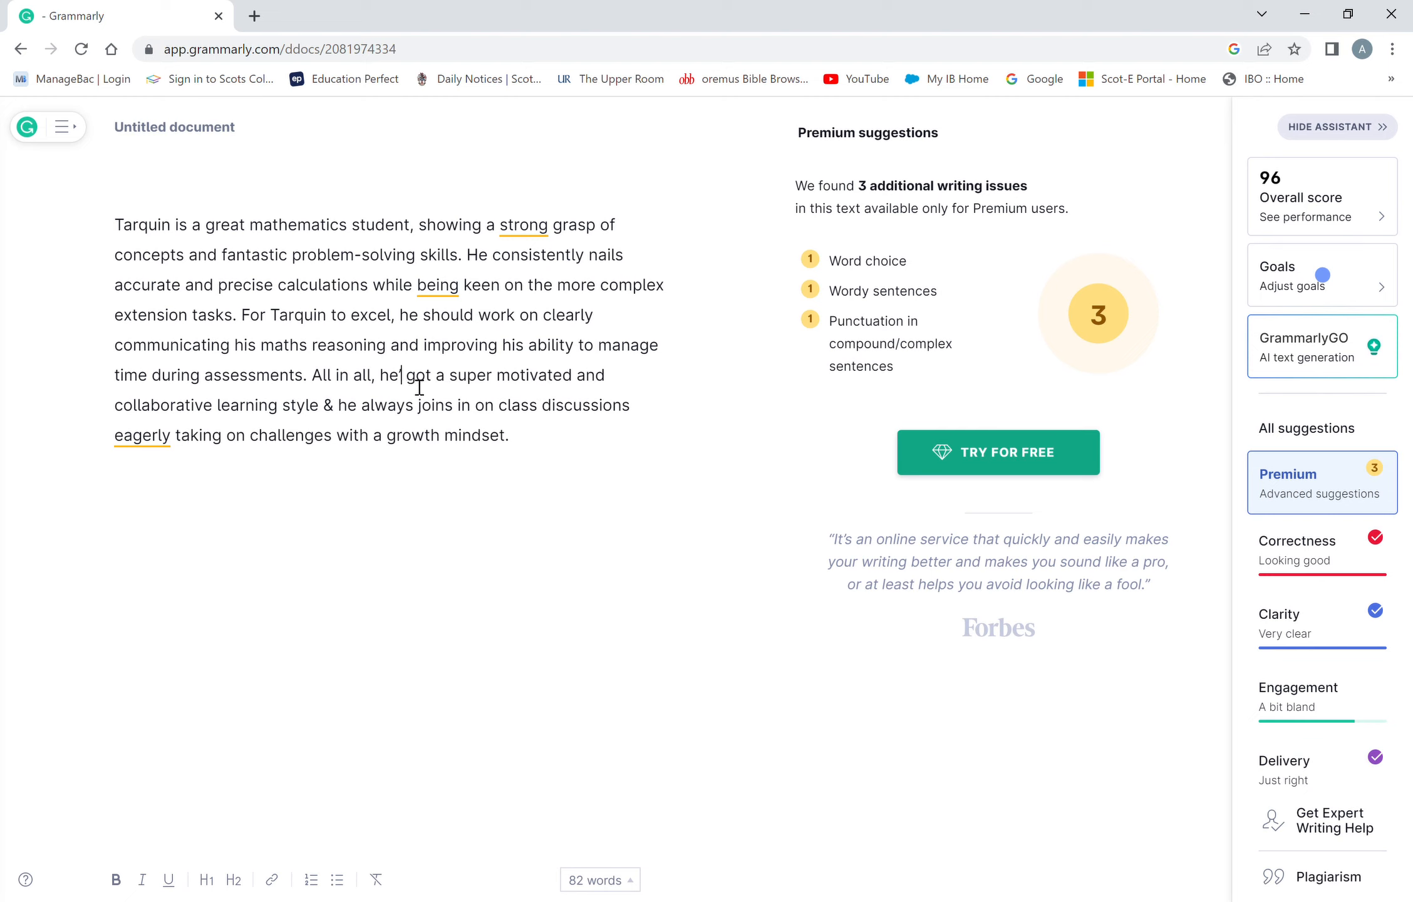
text(has)
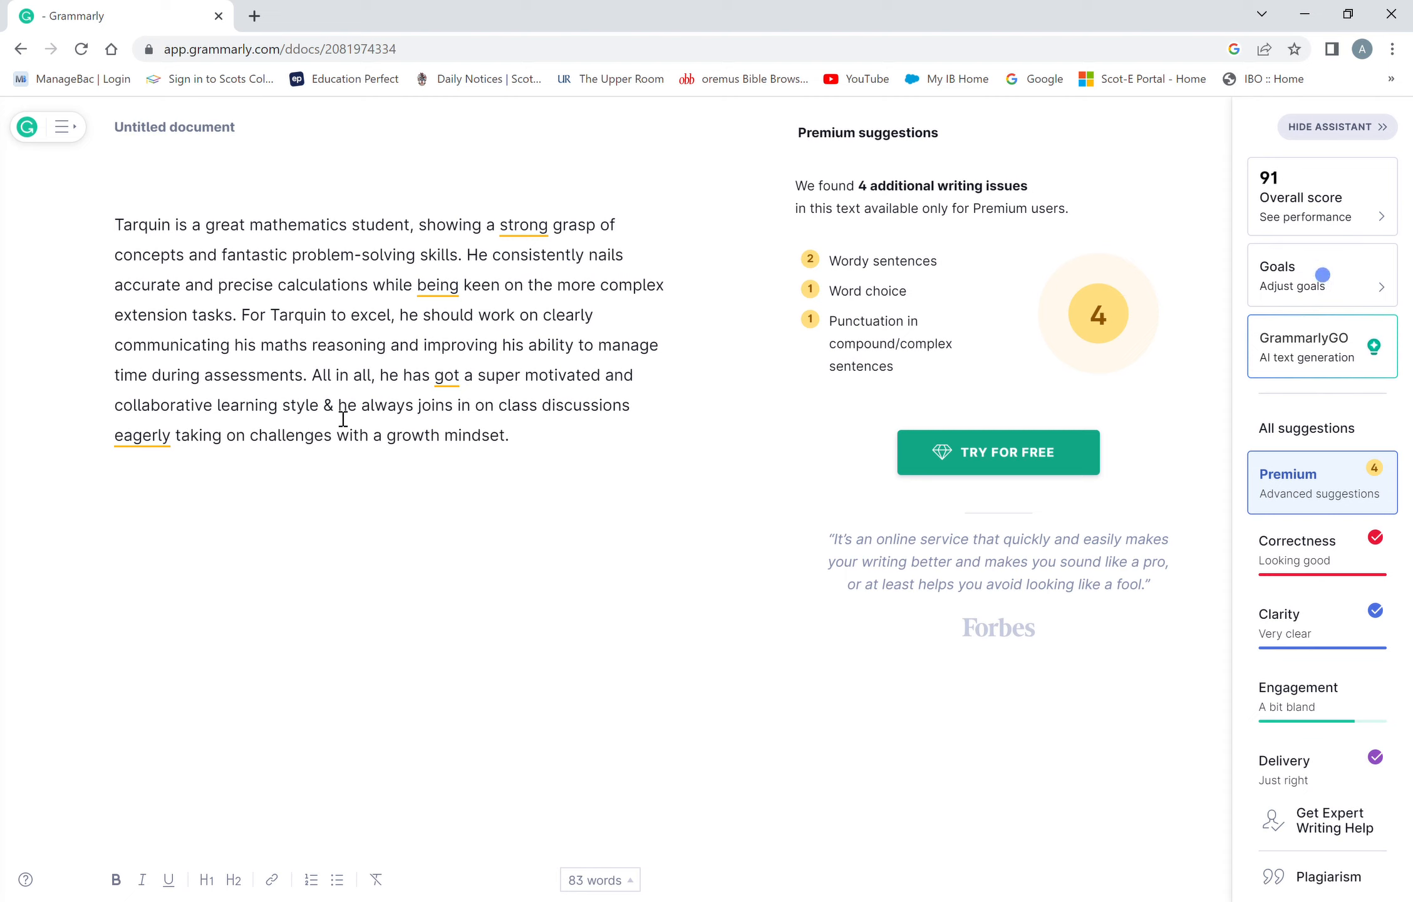
key(BackSpace)
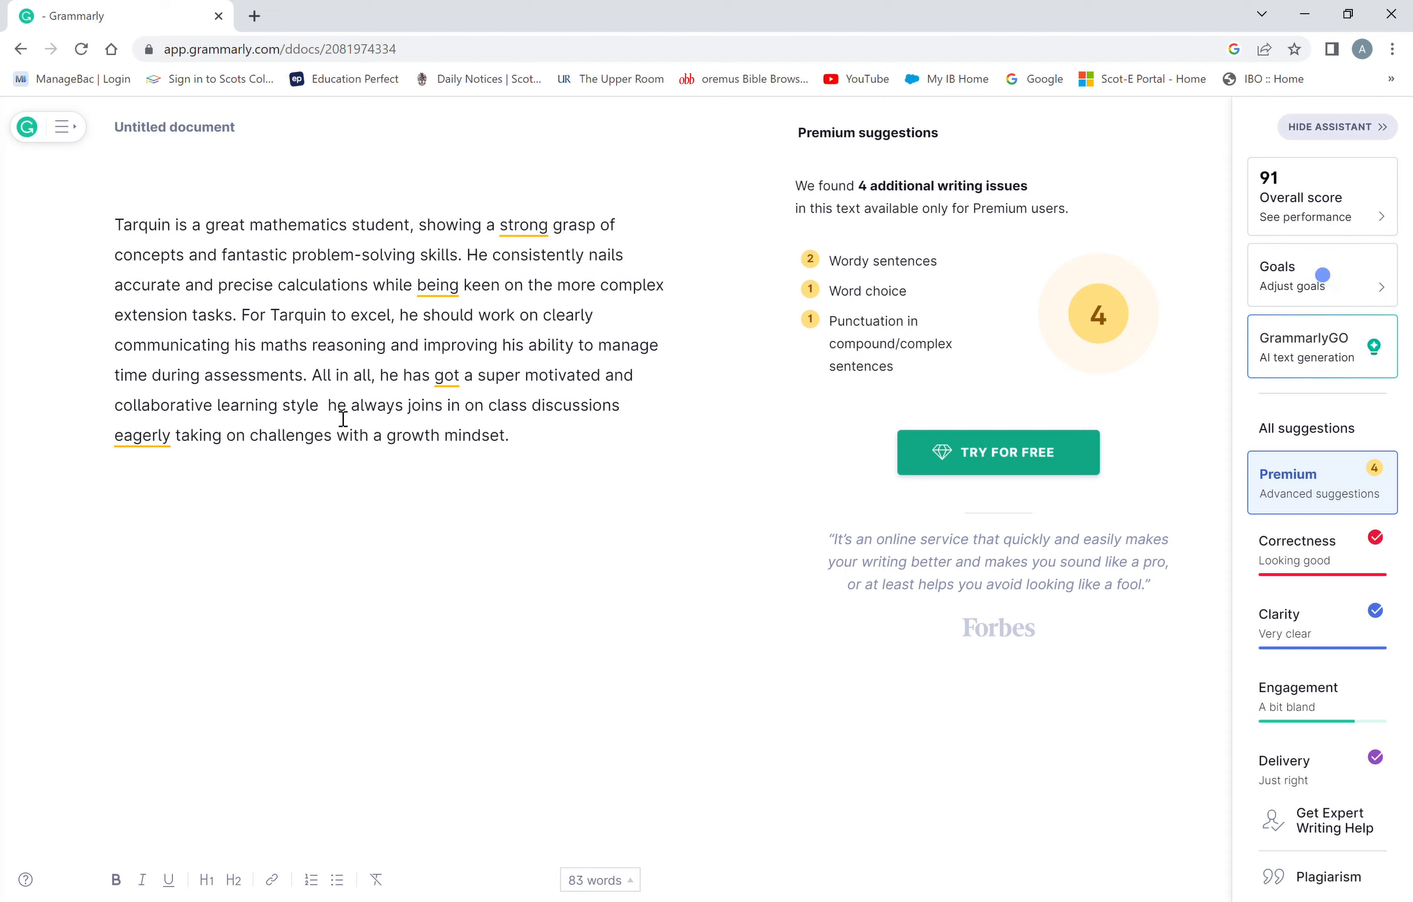
text(and)
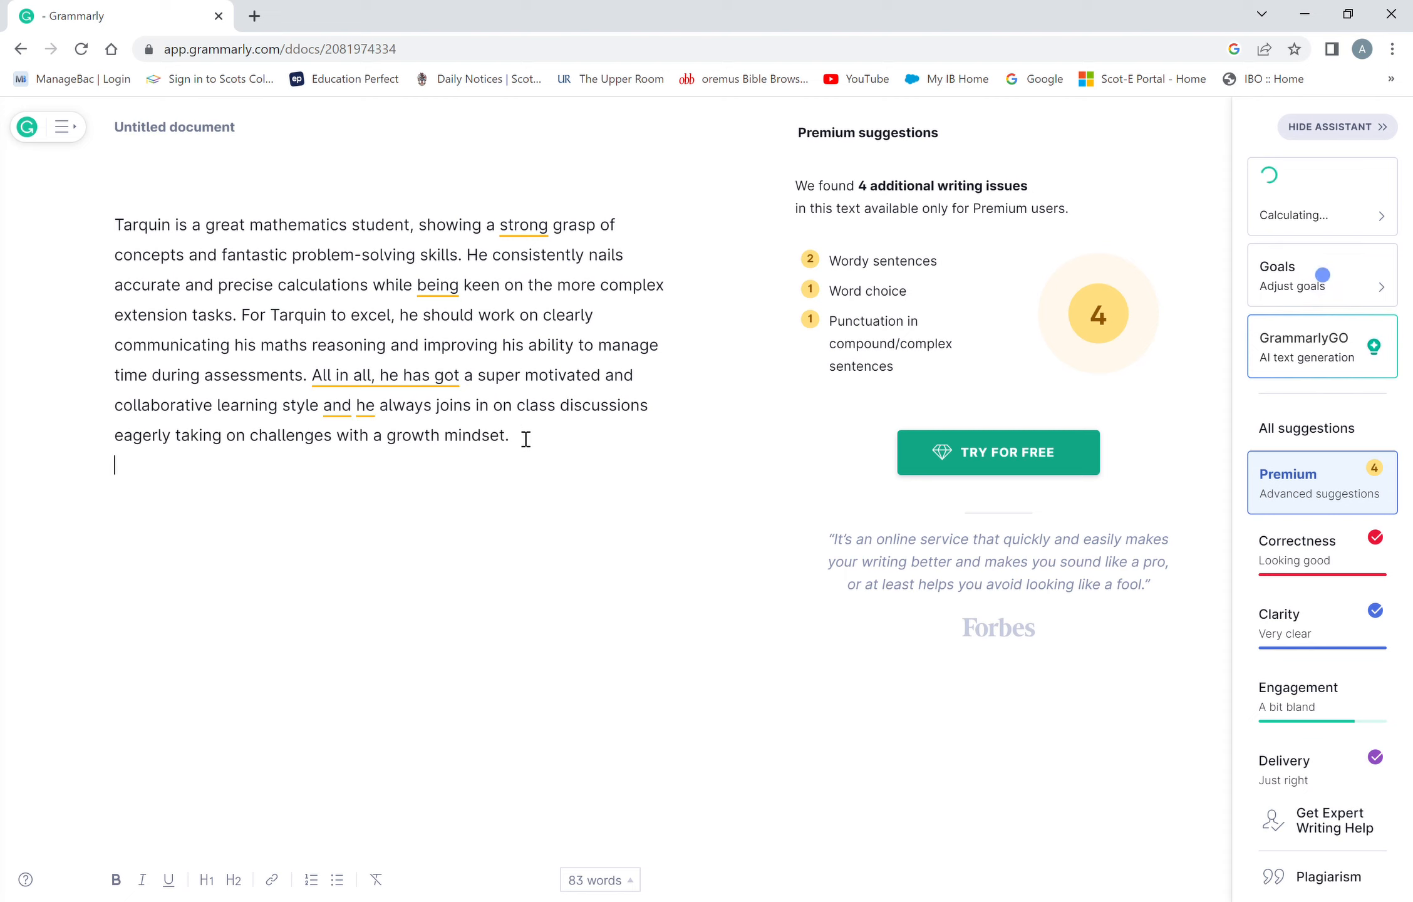
click(558, 511)
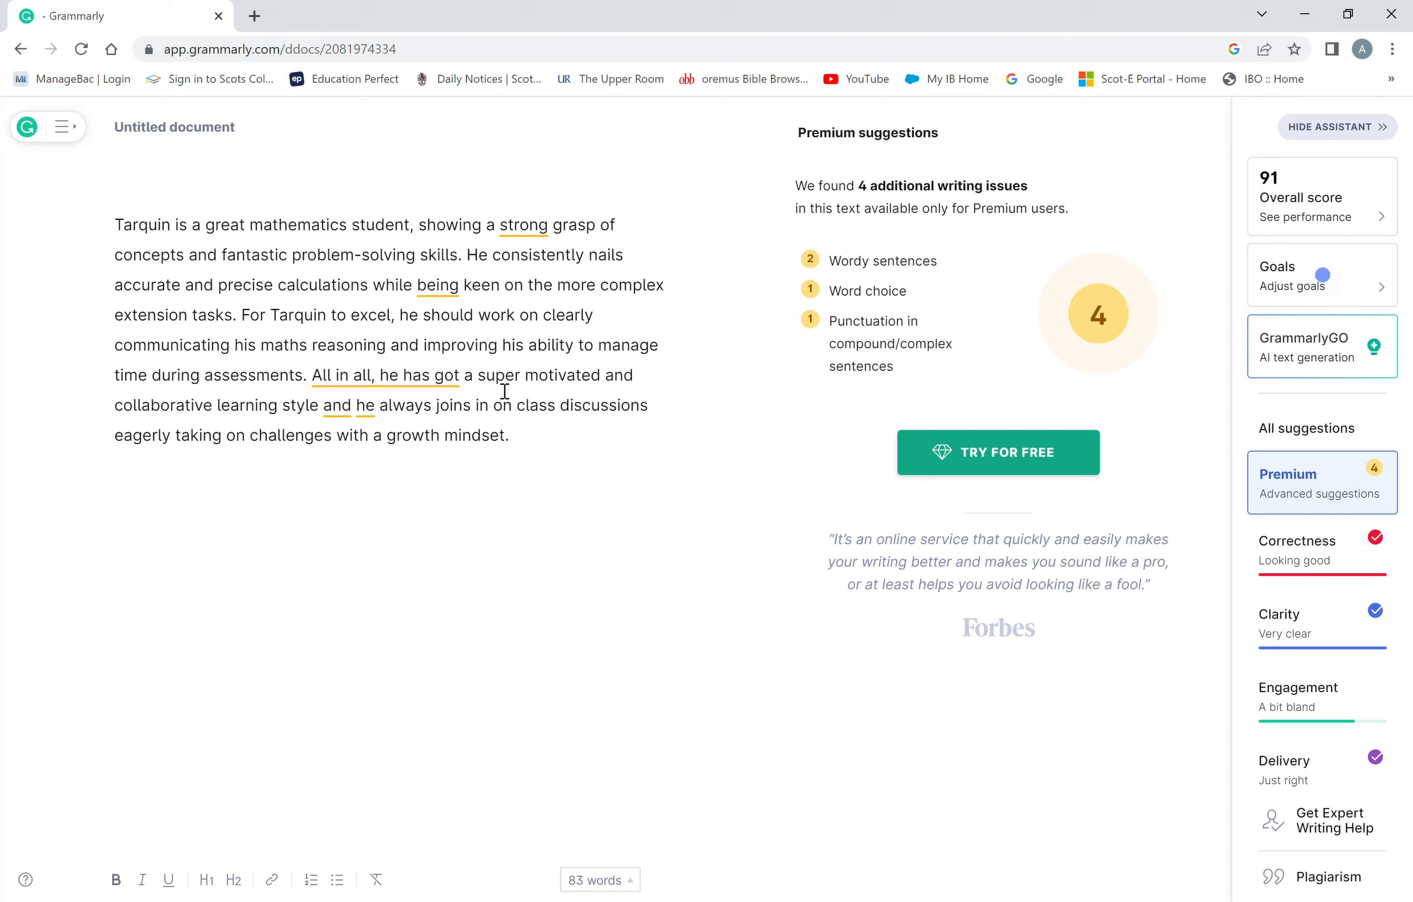
Delete the word "got" after "he has" and remove the leftover extra space
double_click(449, 376)
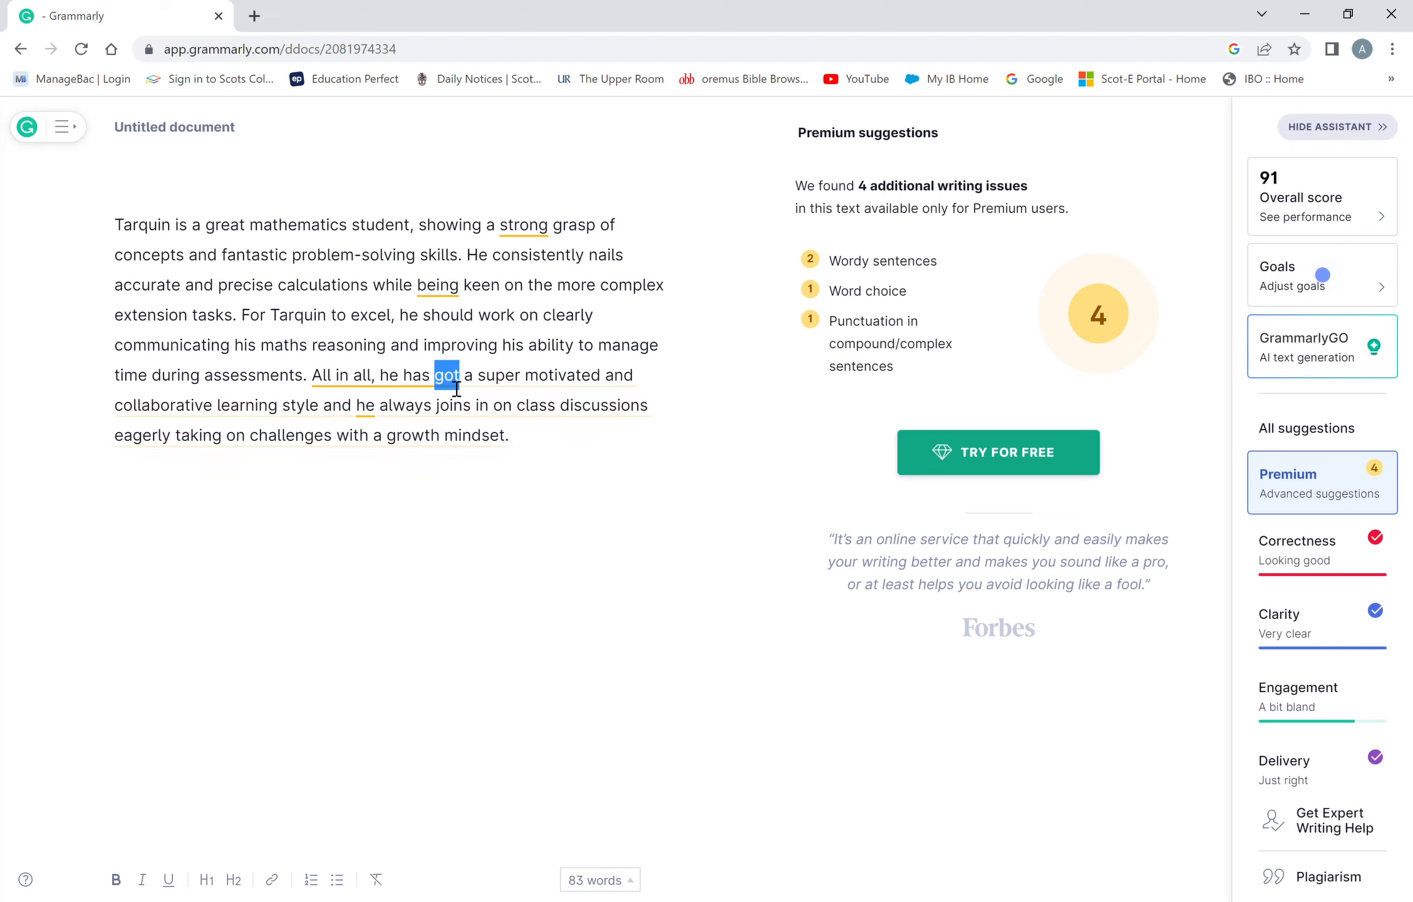
key(BackSpace)
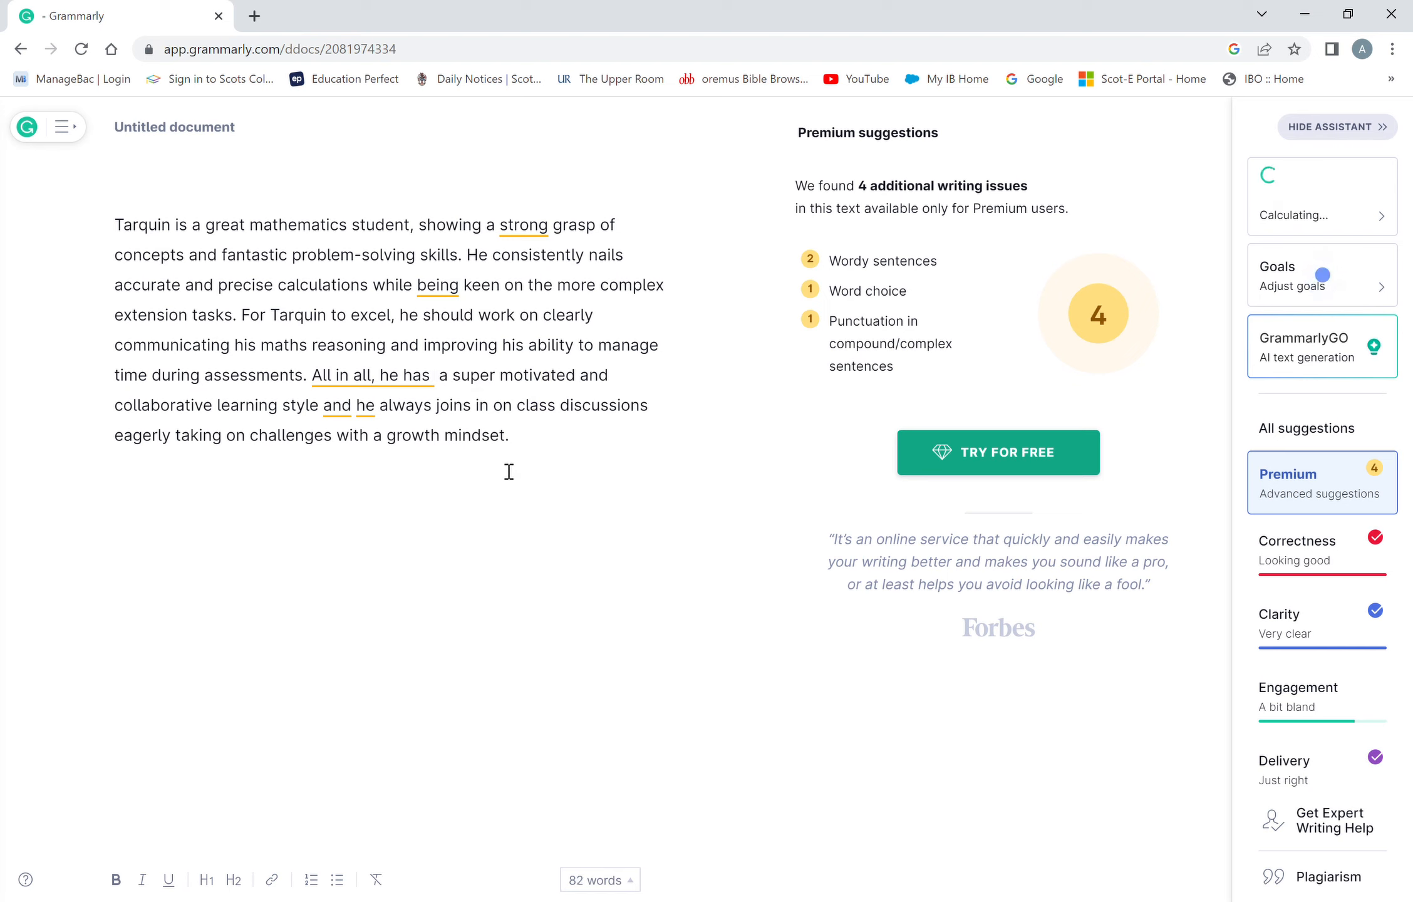
click(508, 469)
click(437, 379)
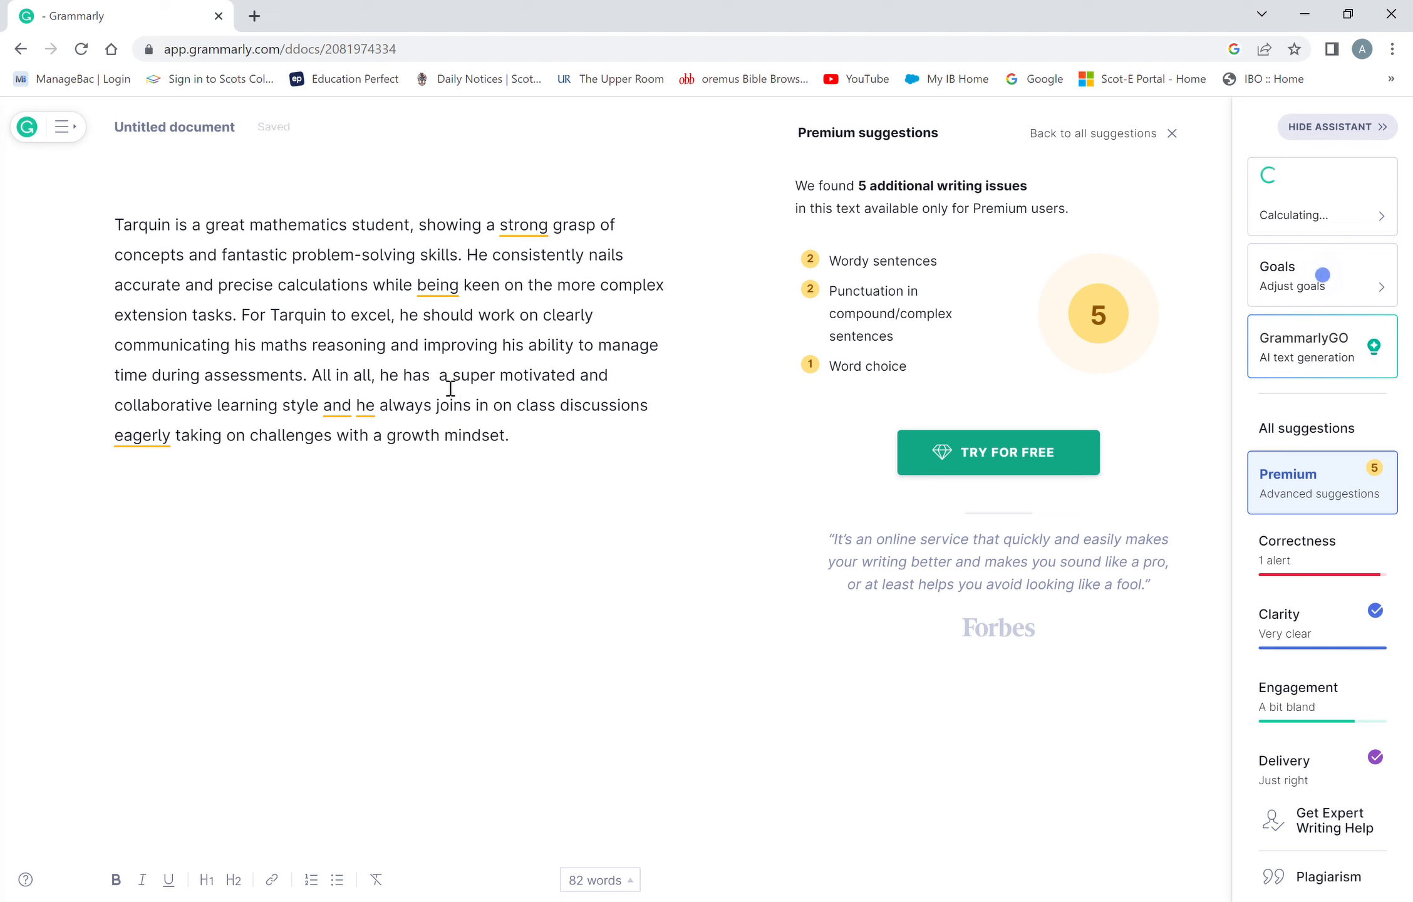
key(BackSpace)
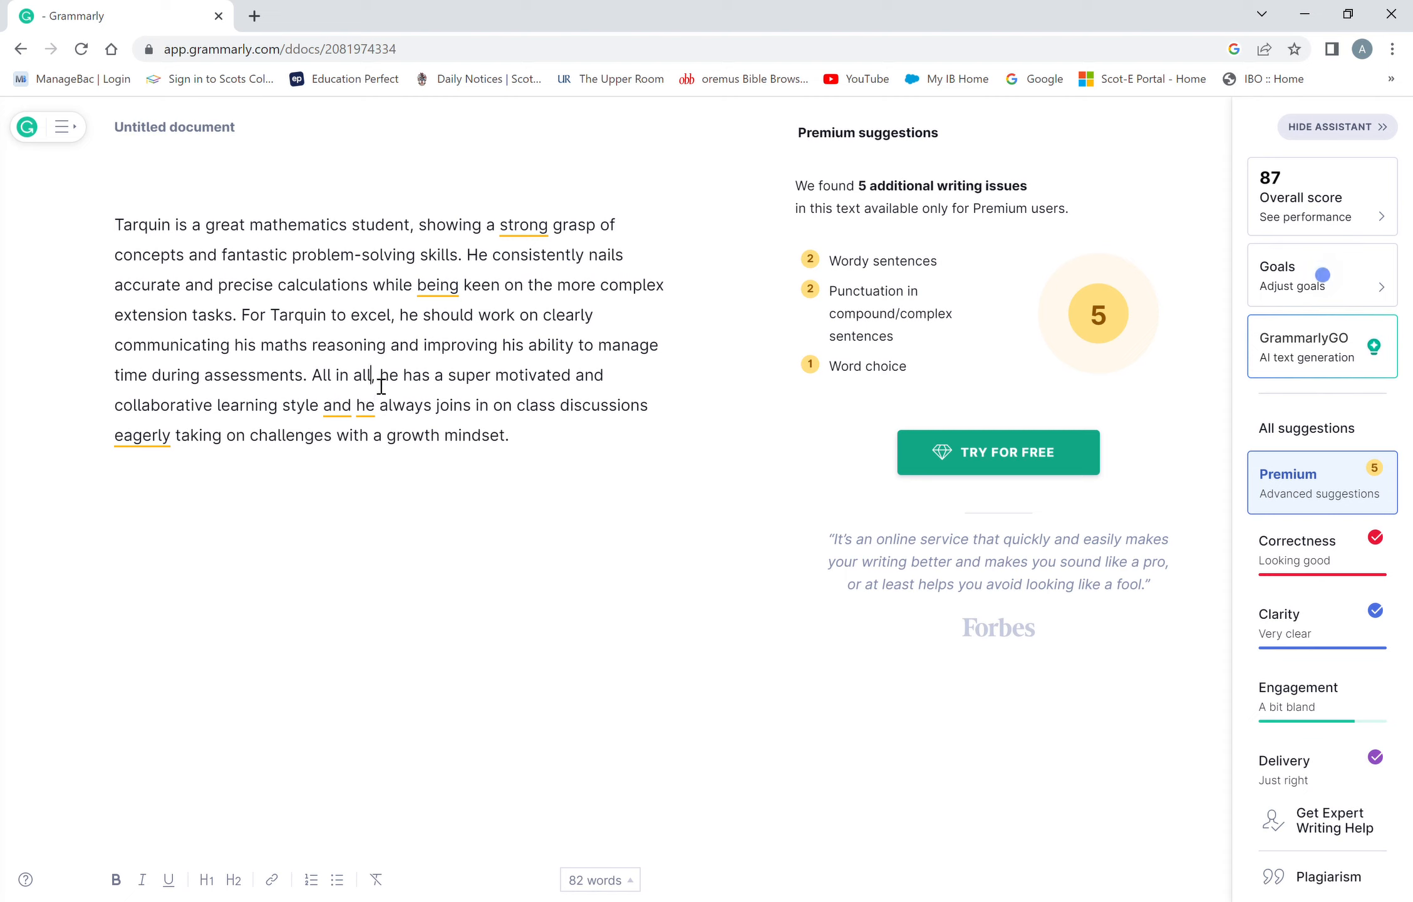
Replace "All in all" at the start of the sentence with "Overall"
drag(381, 385, 323, 387)
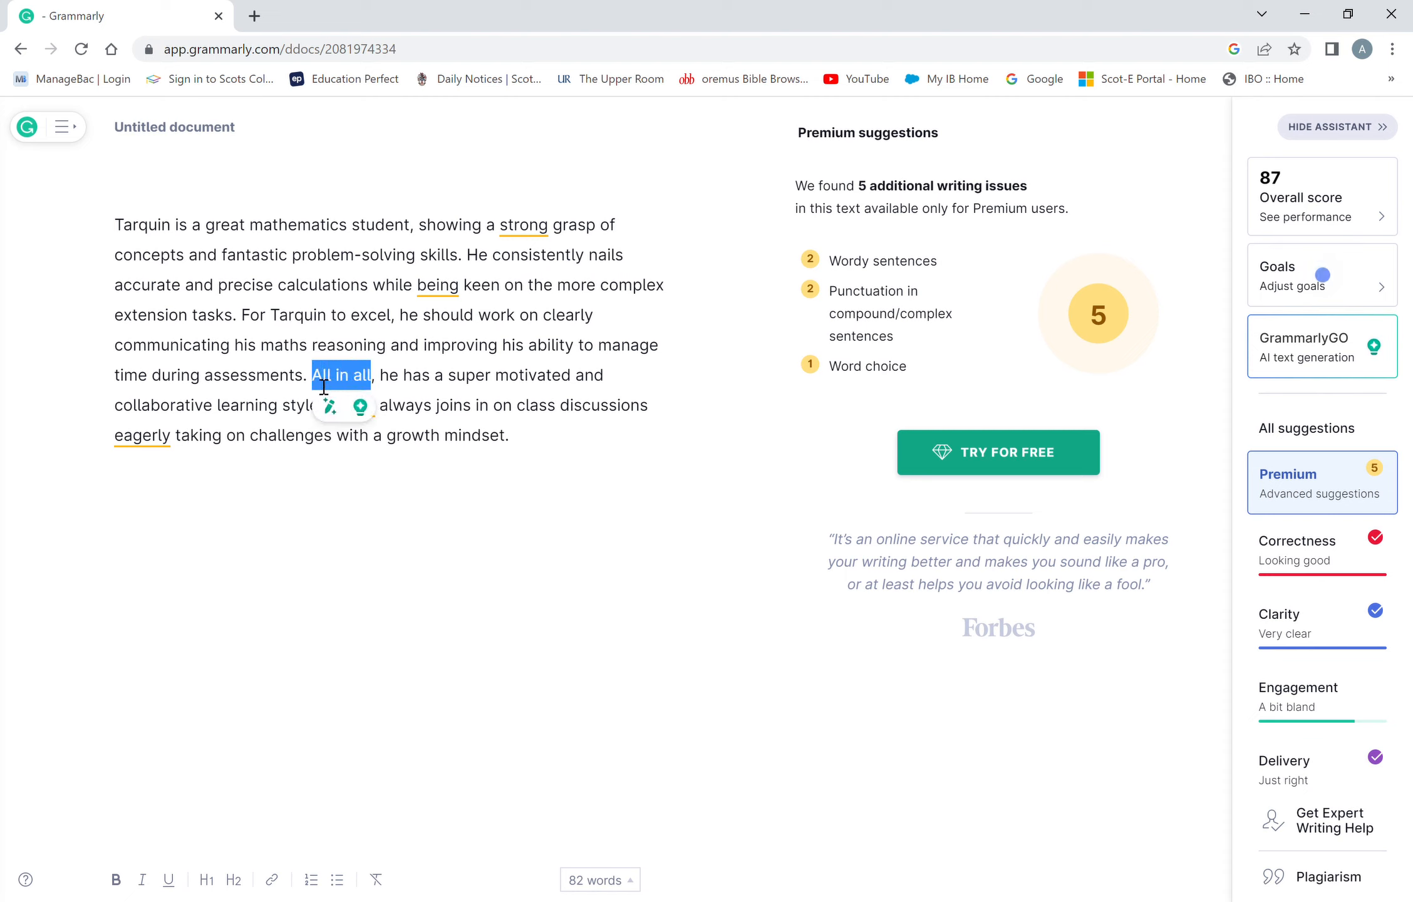
text(OVerall)
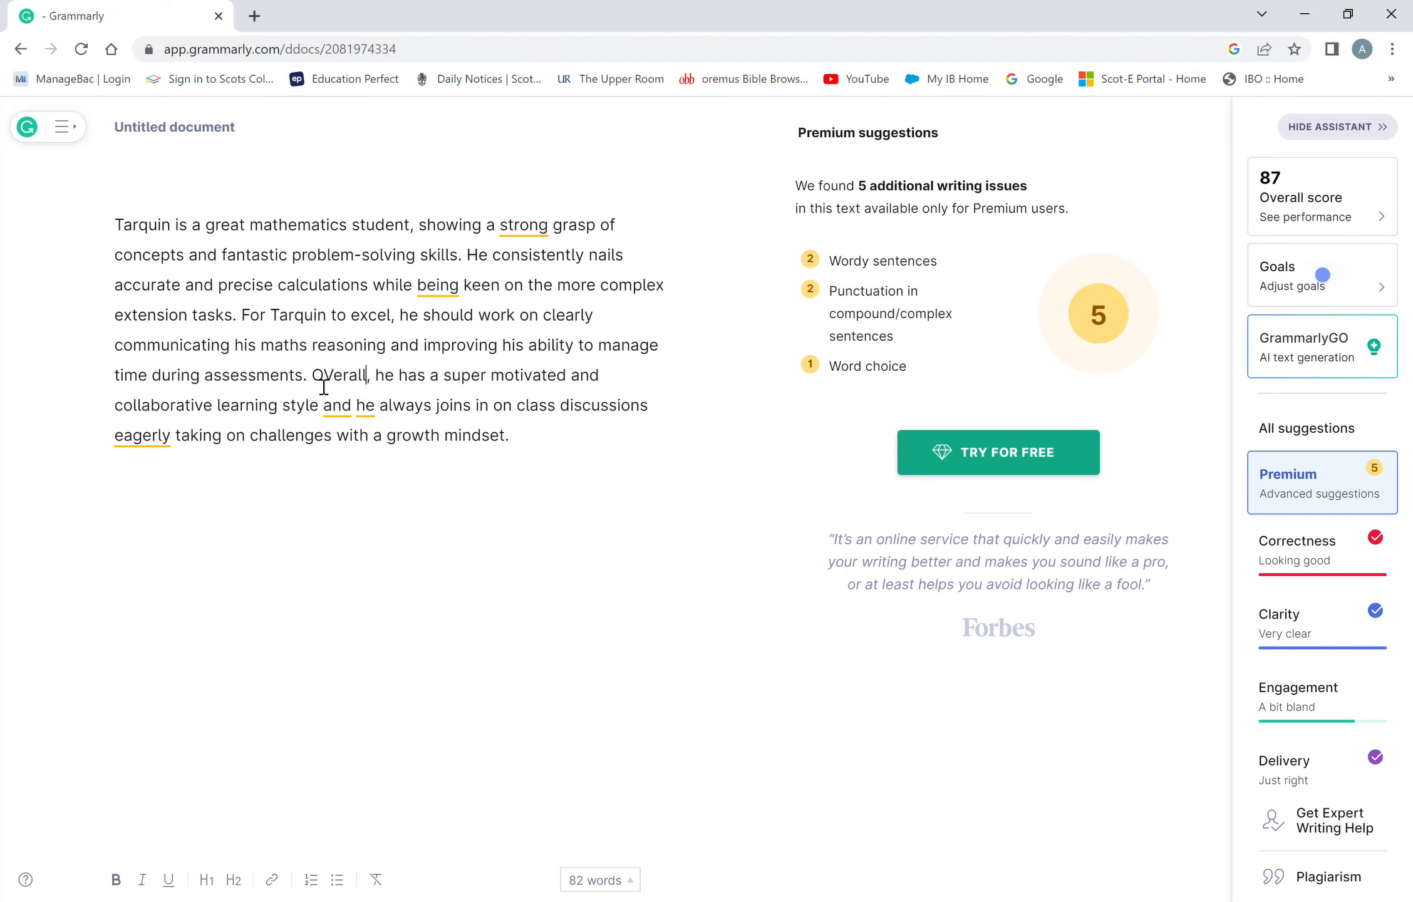
click(342, 380)
key(BackSpace)
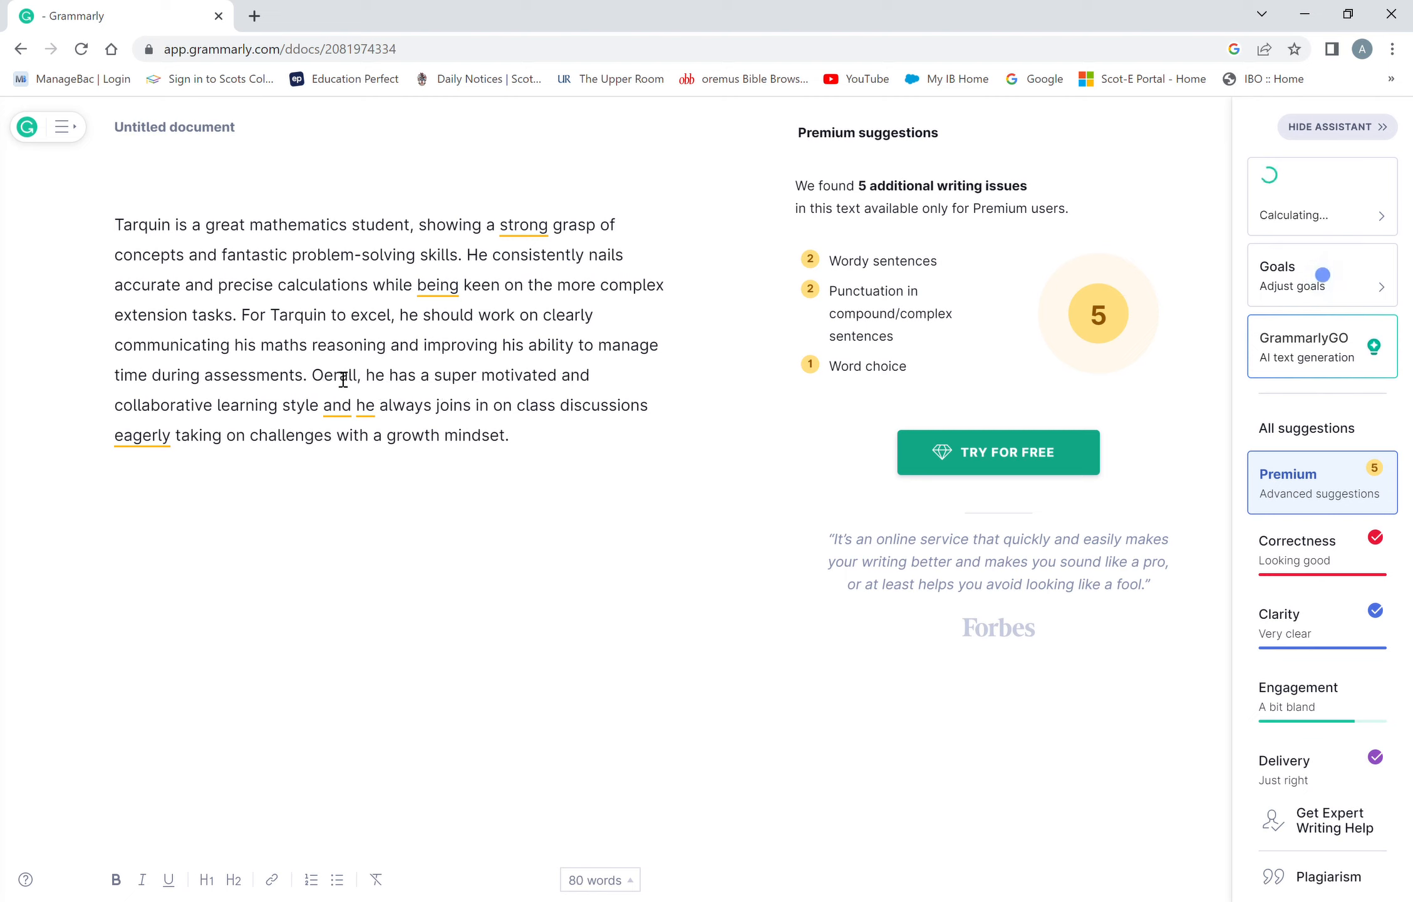
text(v)
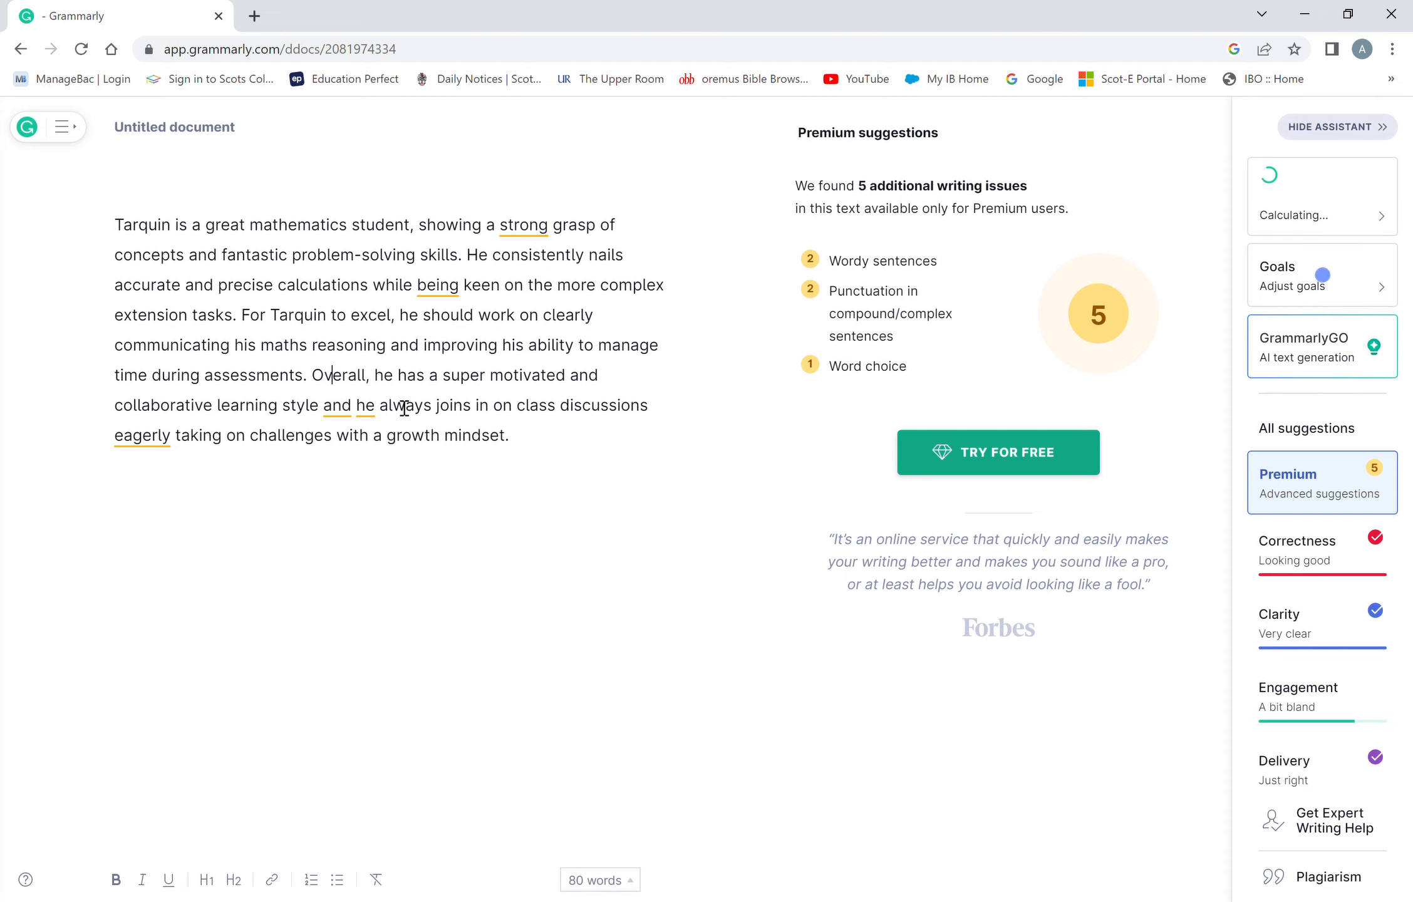
click(484, 488)
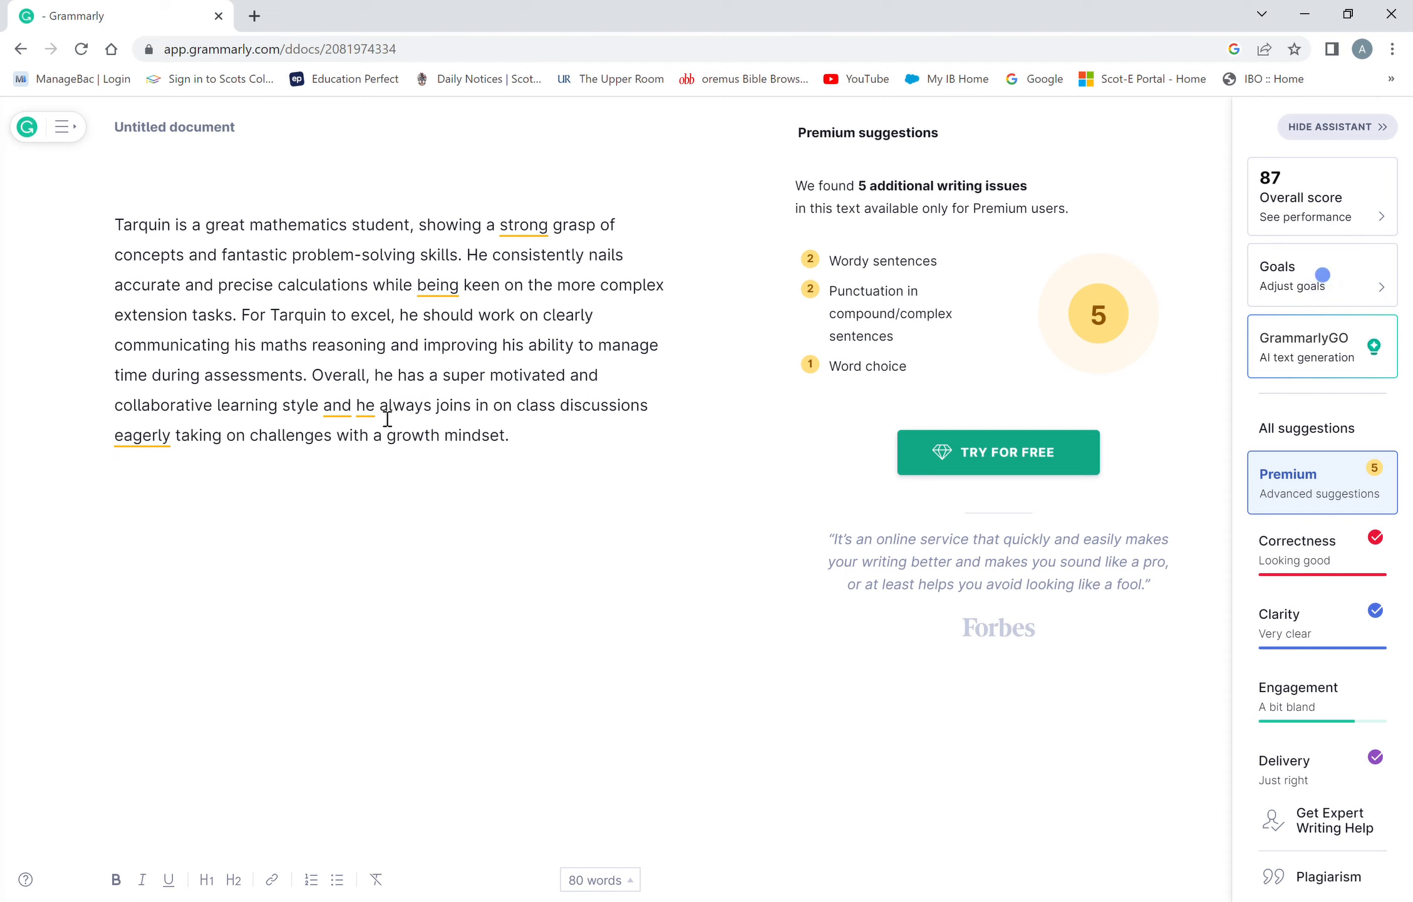
Split the long last sentence after "learning style" by replacing "and he" with a full stop followed by "he"
drag(376, 418, 331, 418)
text(.)
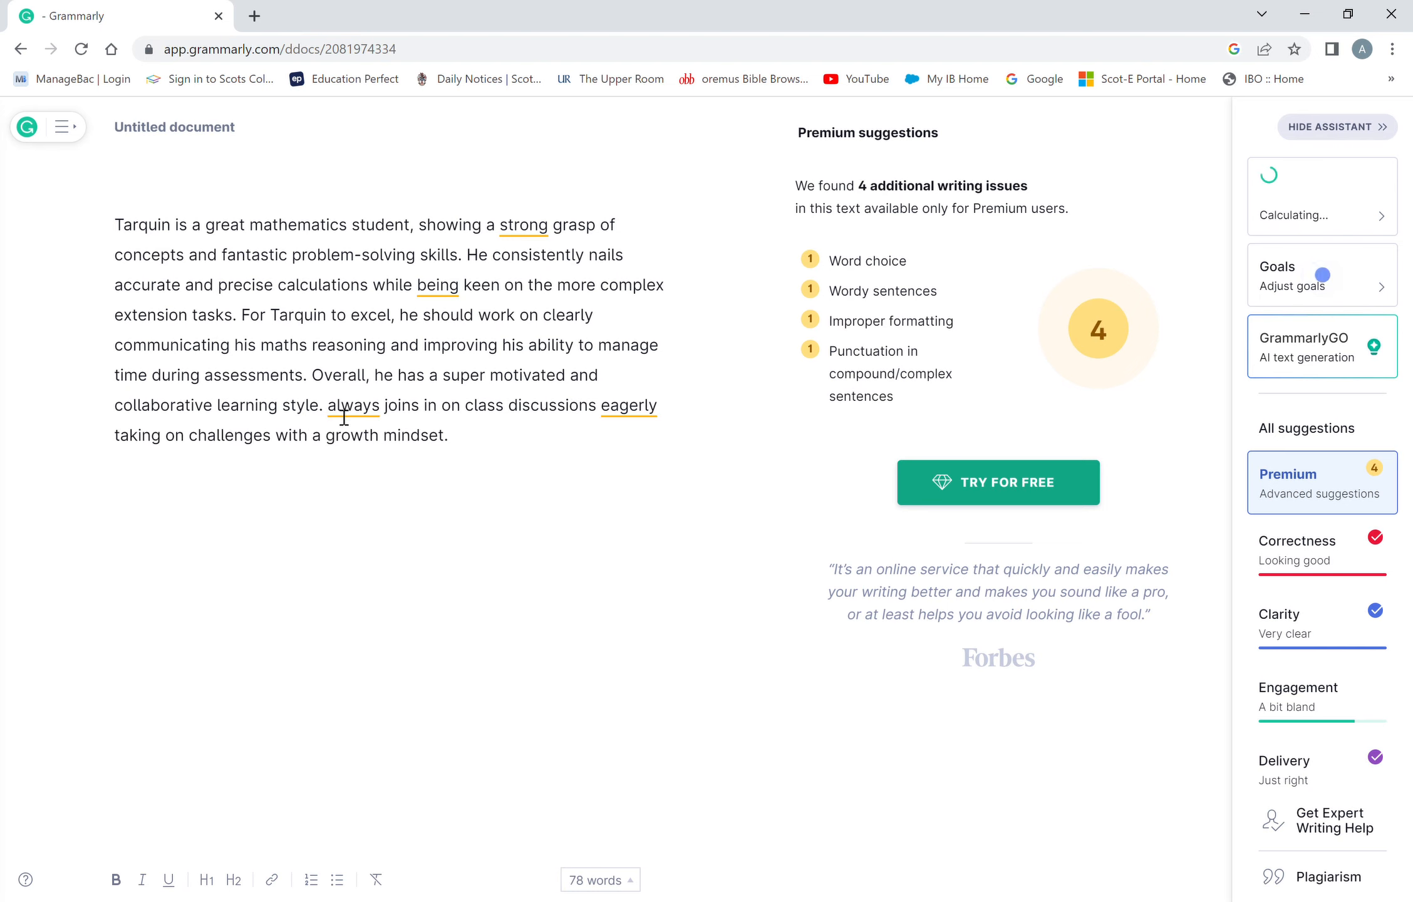
text( he)
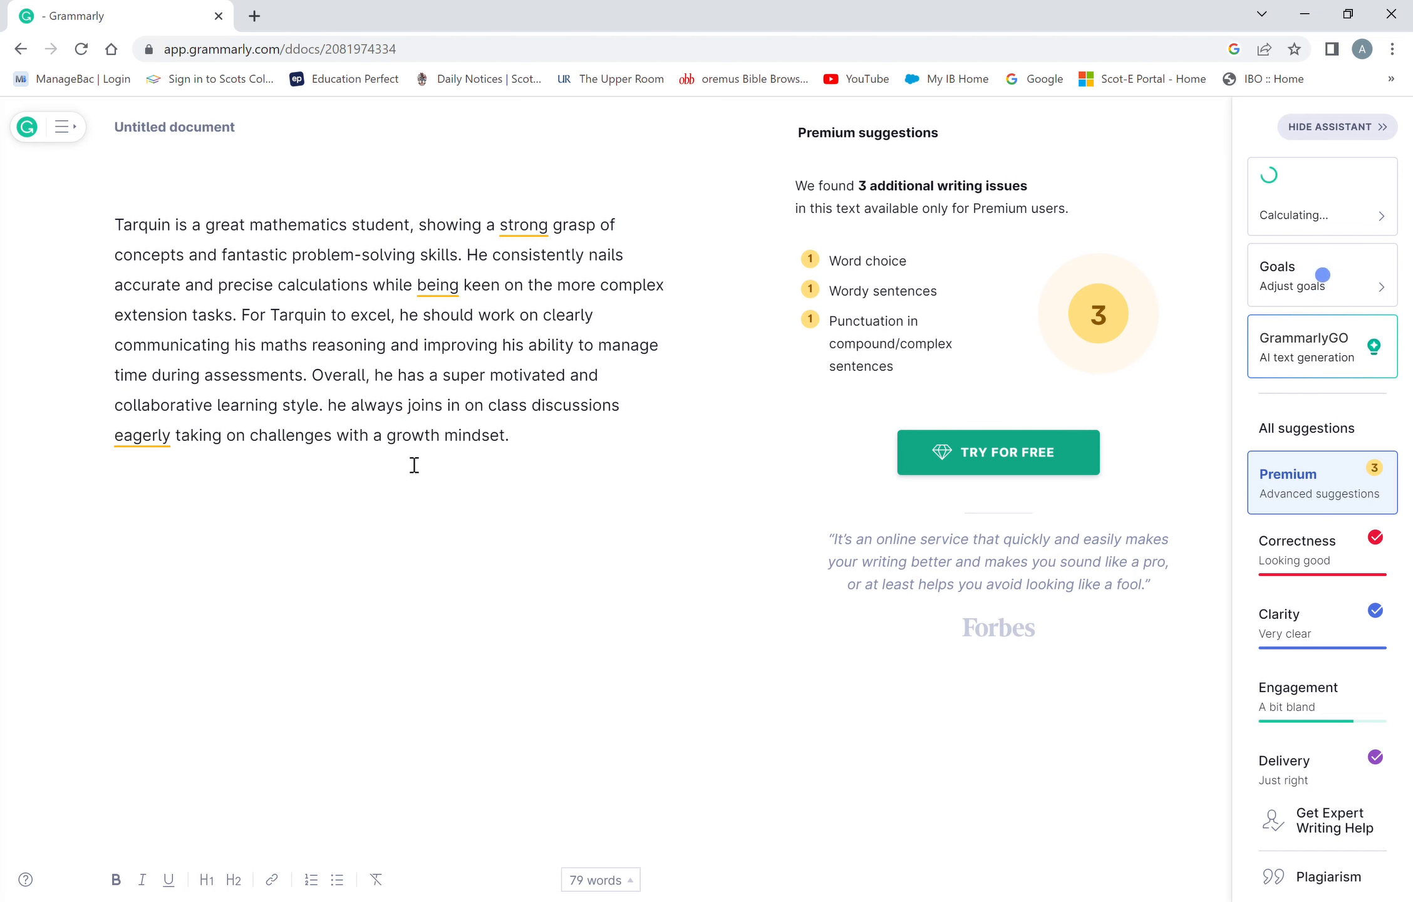
click(414, 465)
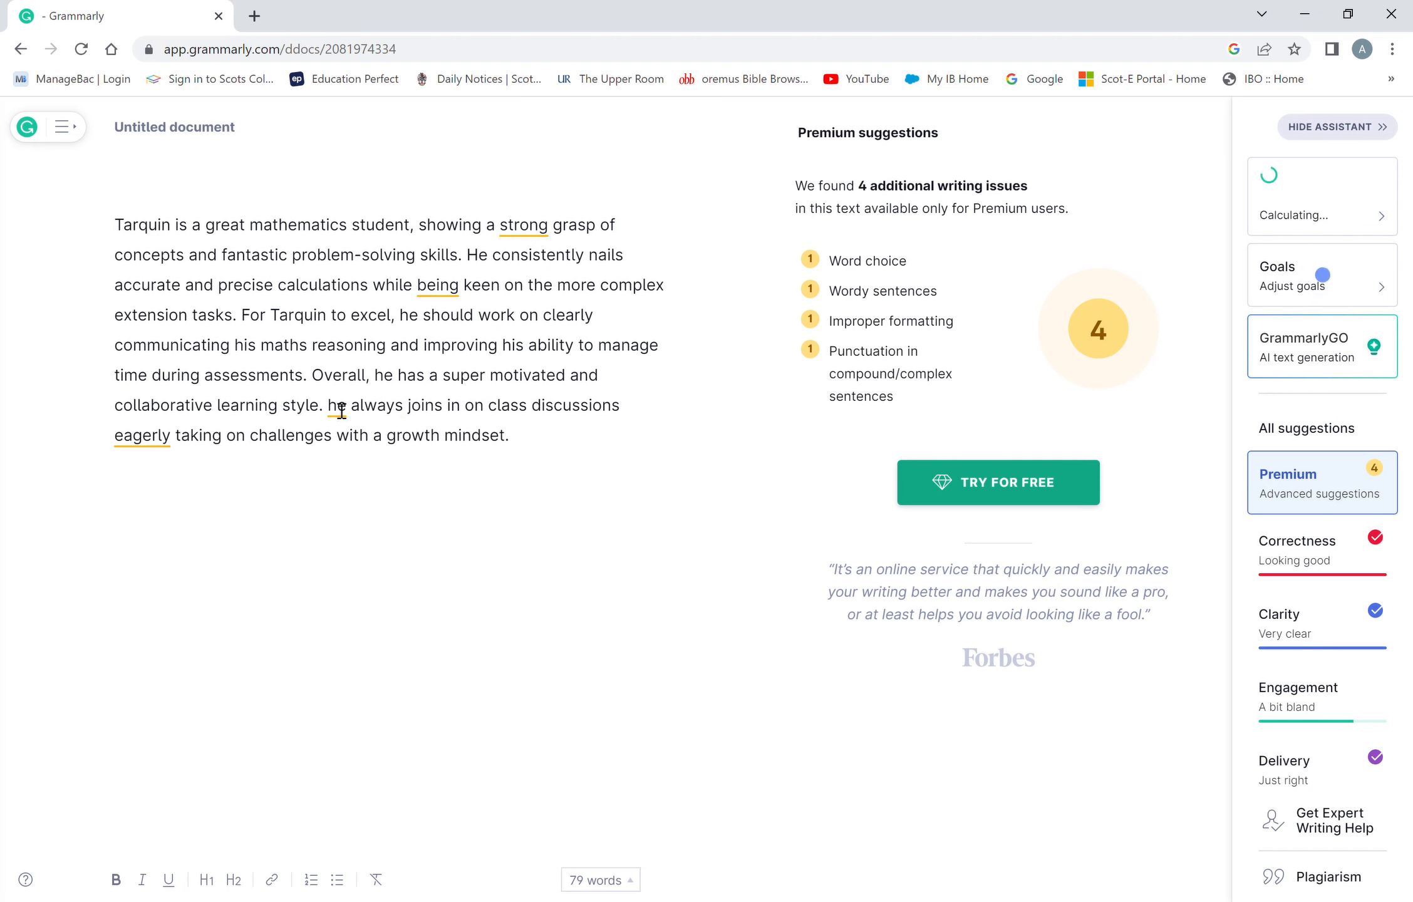
Capitalise "he" after "learning style." and delete "eagerly" before "taking on challenges"
key(BackSpace)
text(H)
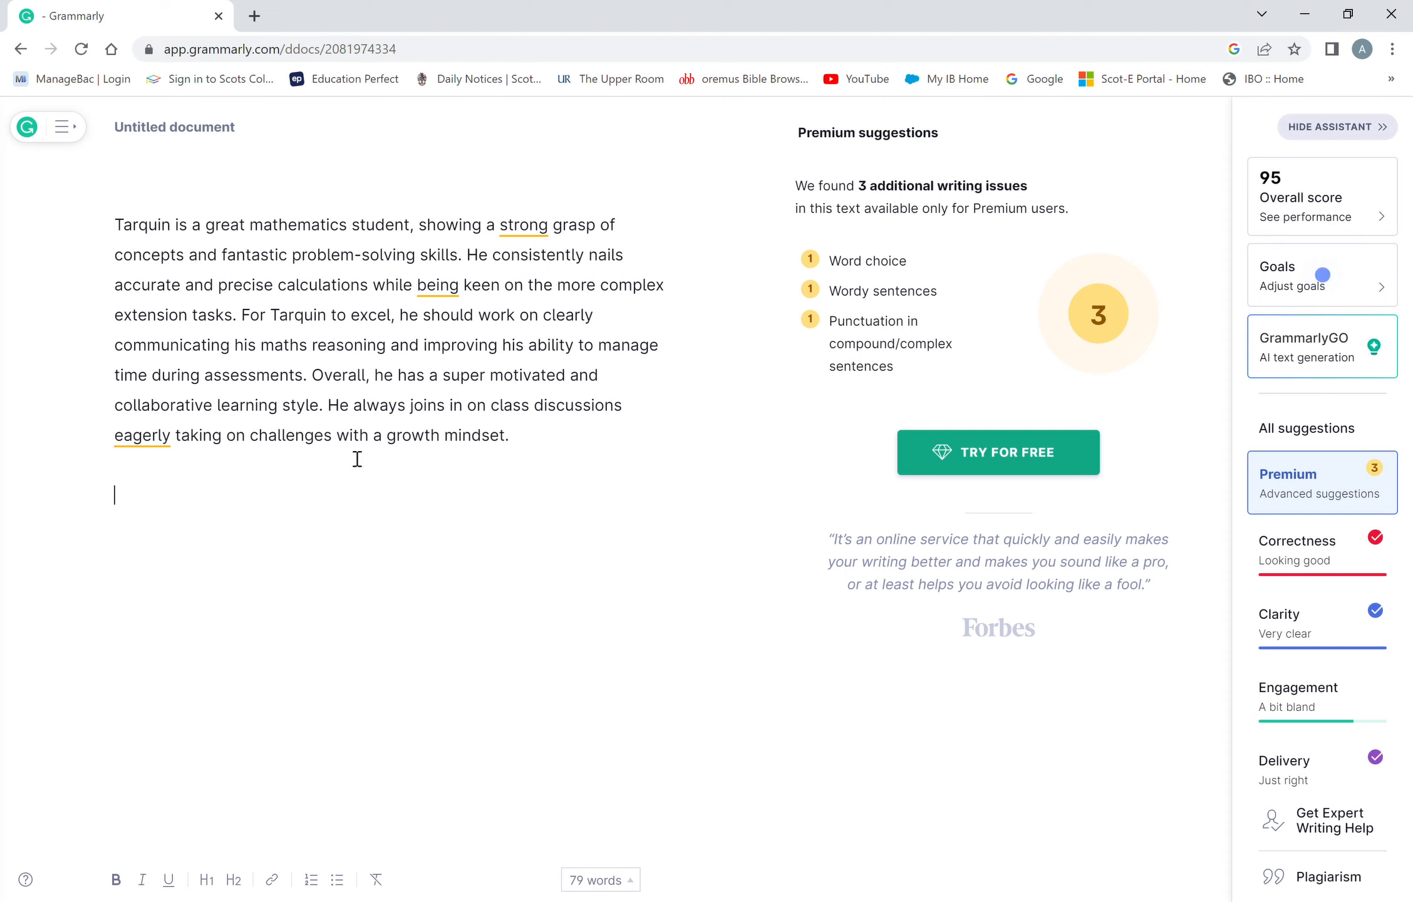
double_click(160, 447)
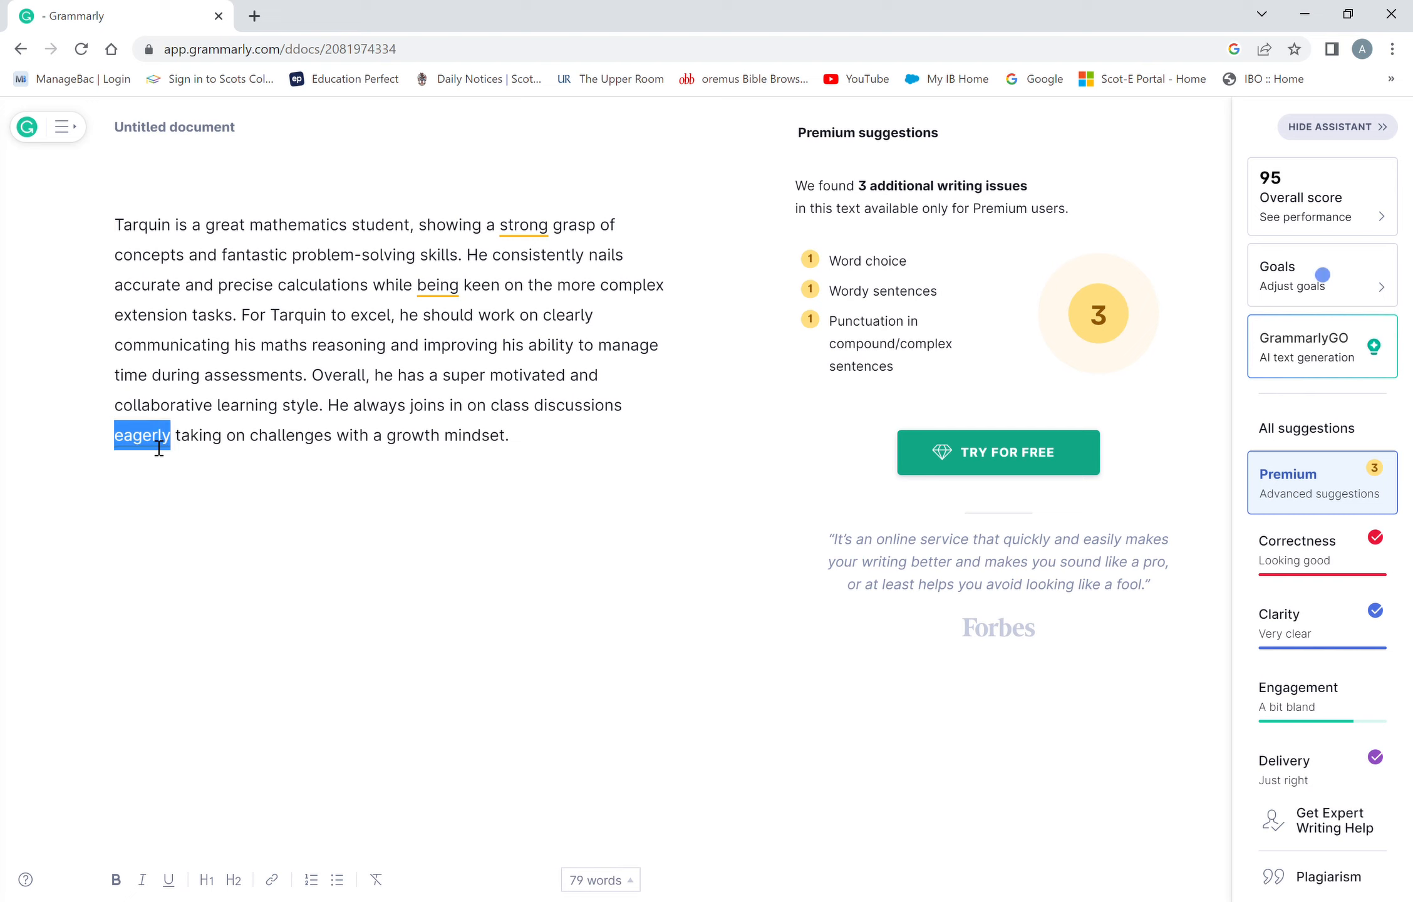
key(BackSpace)
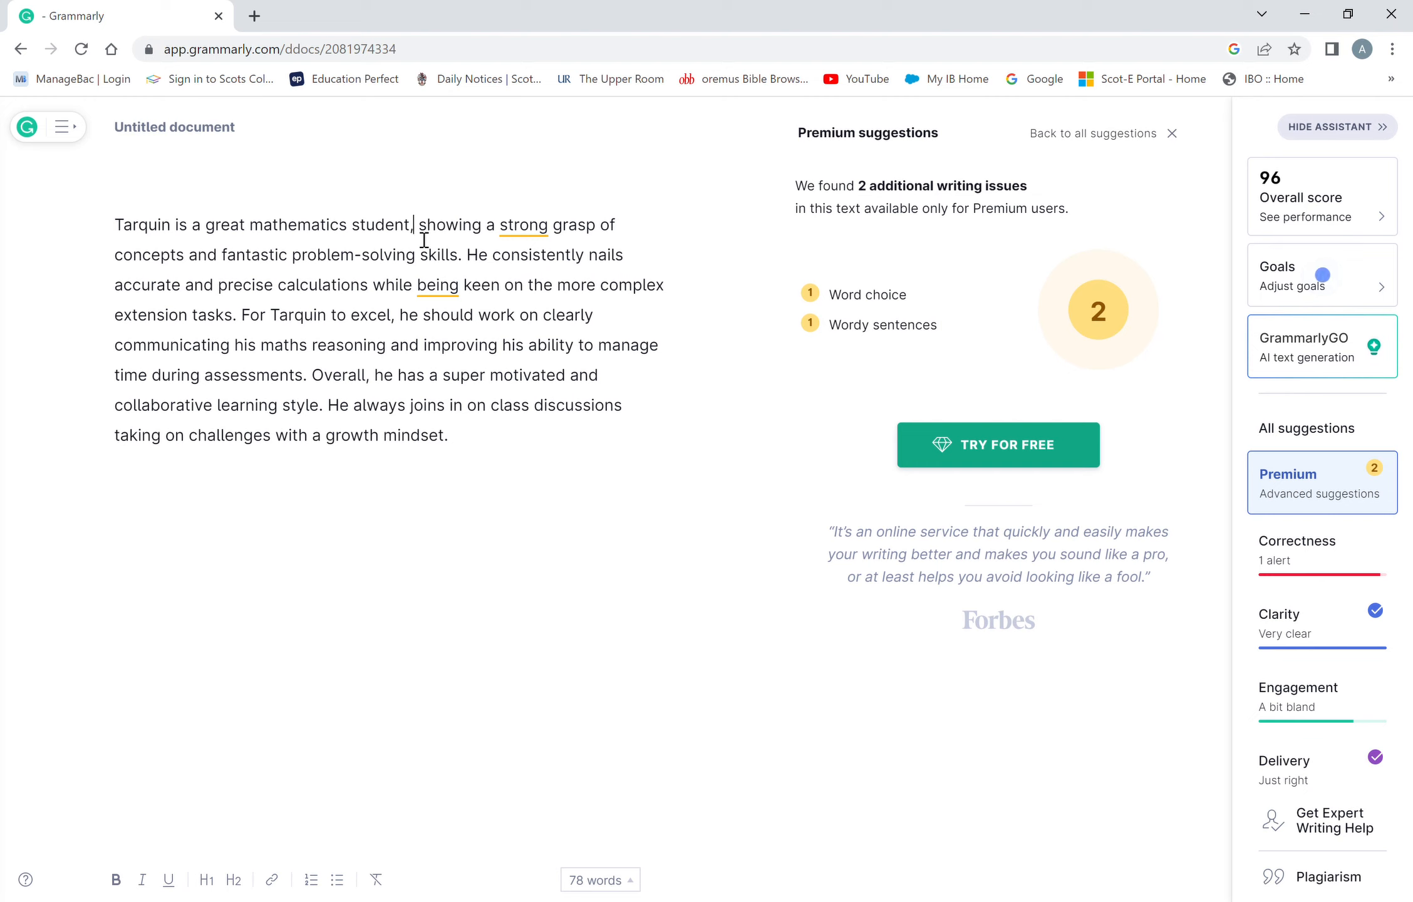
Split the opening sentence by replacing the comma after "mathematics student" with a full stop followed by "He"
key(BackSpace)
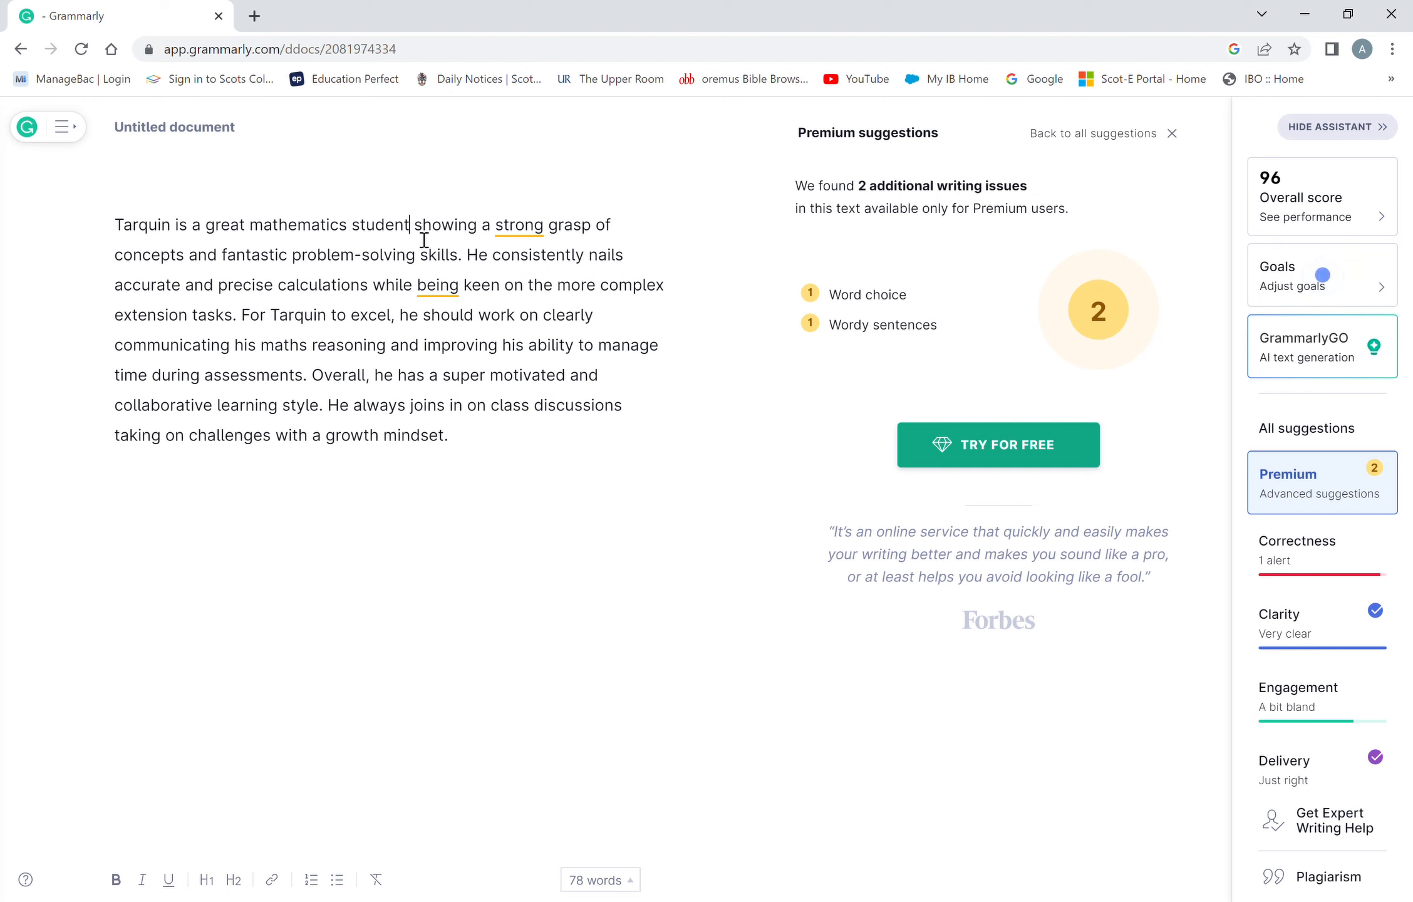
text(.)
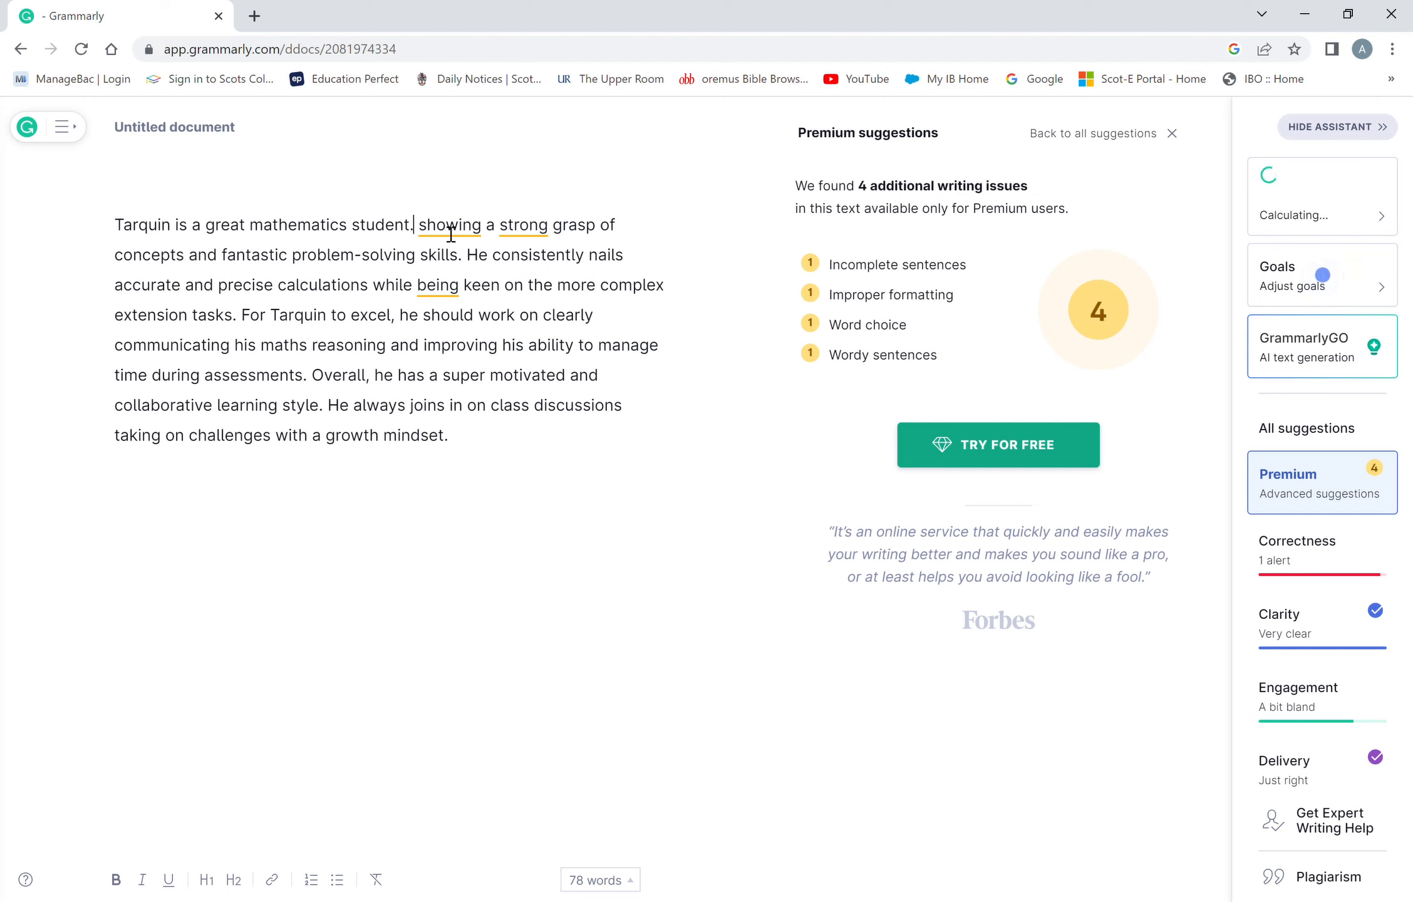
text( he)
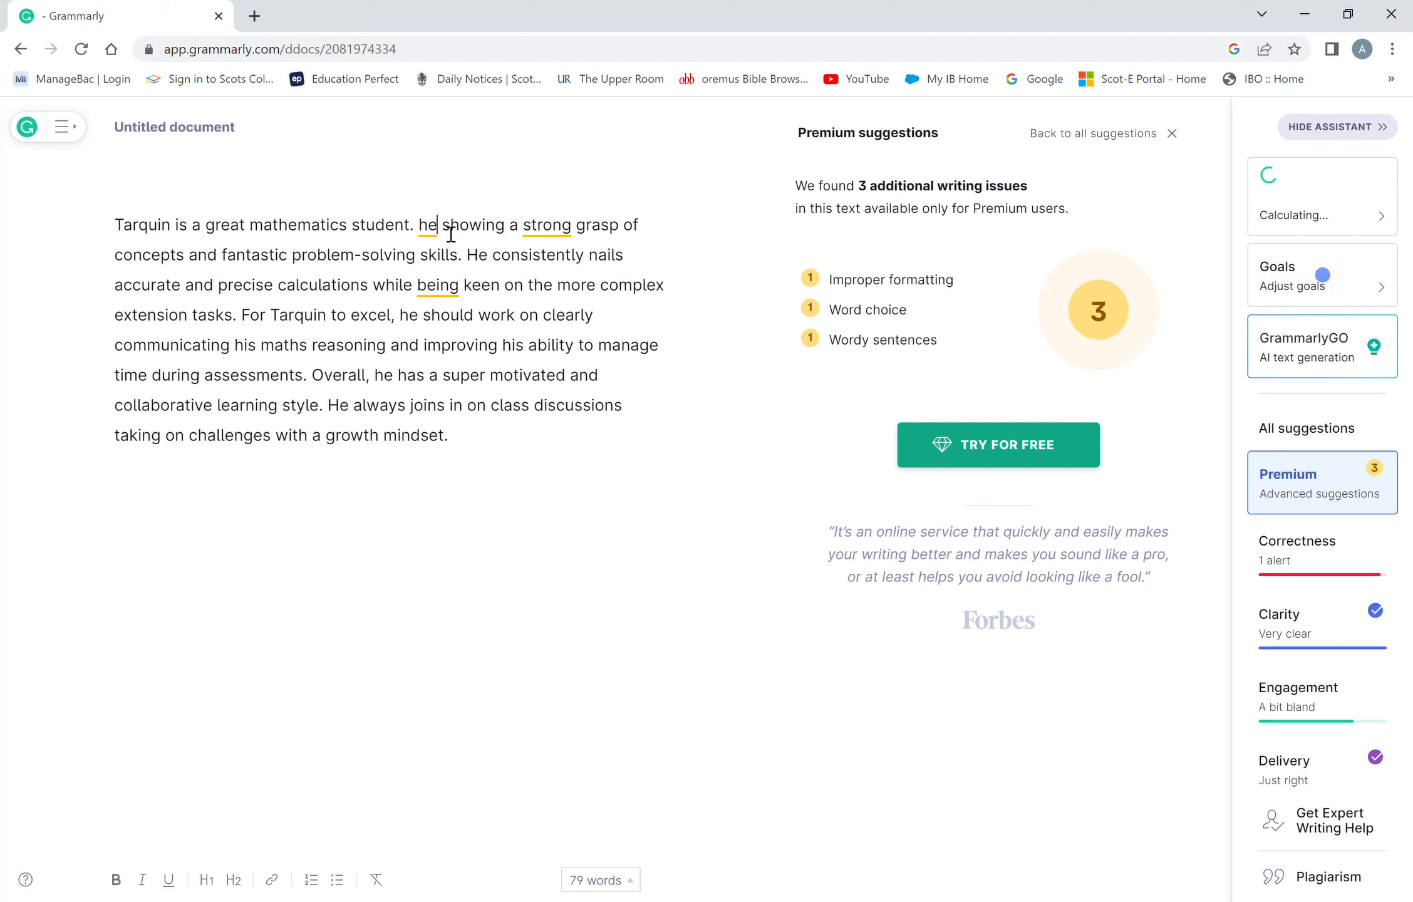
key(BackSpace)
key(BackSpace)
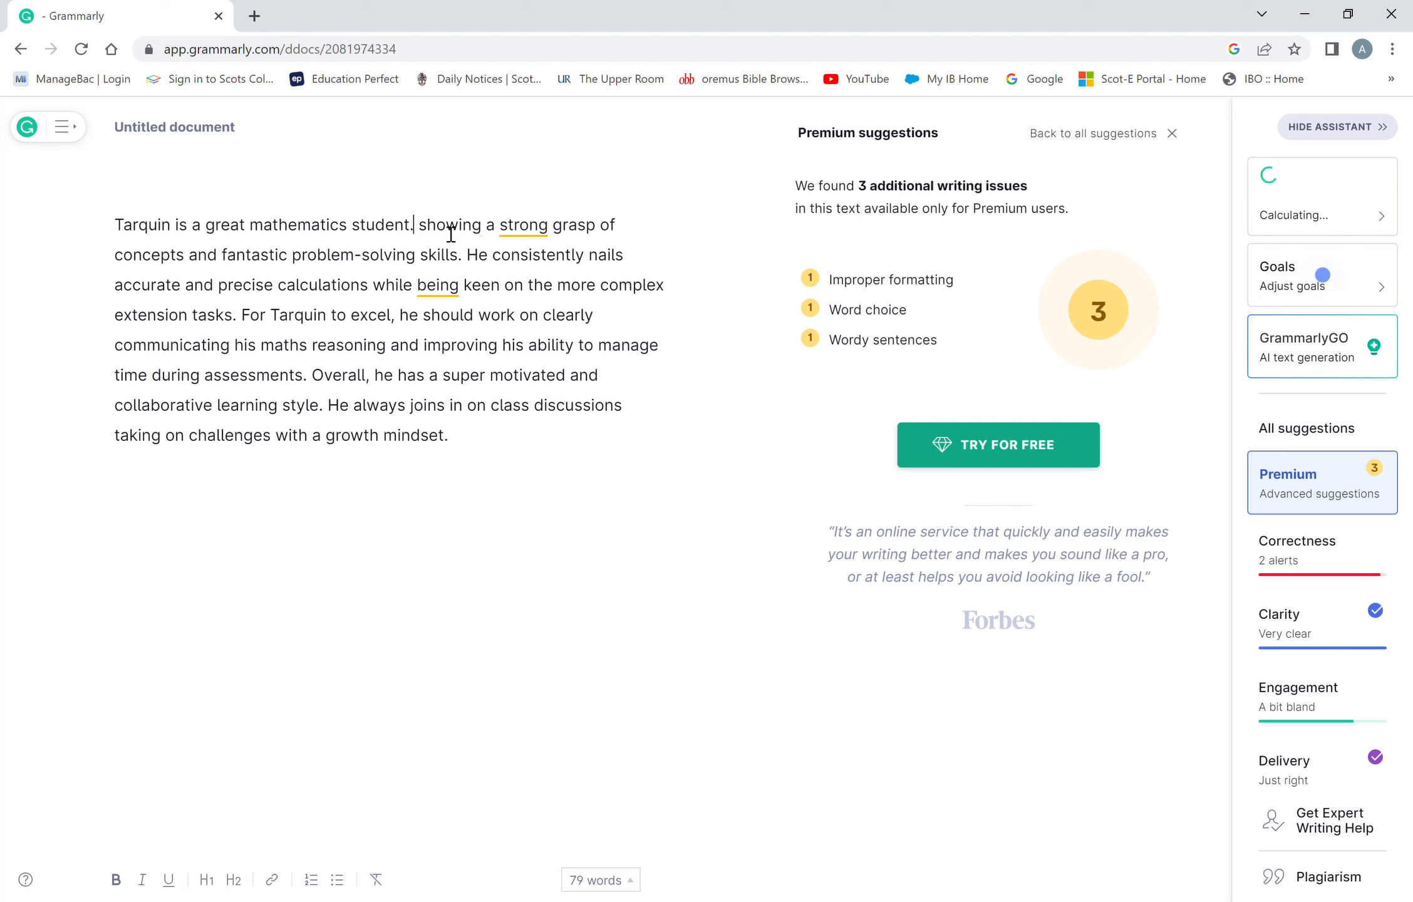
text(He)
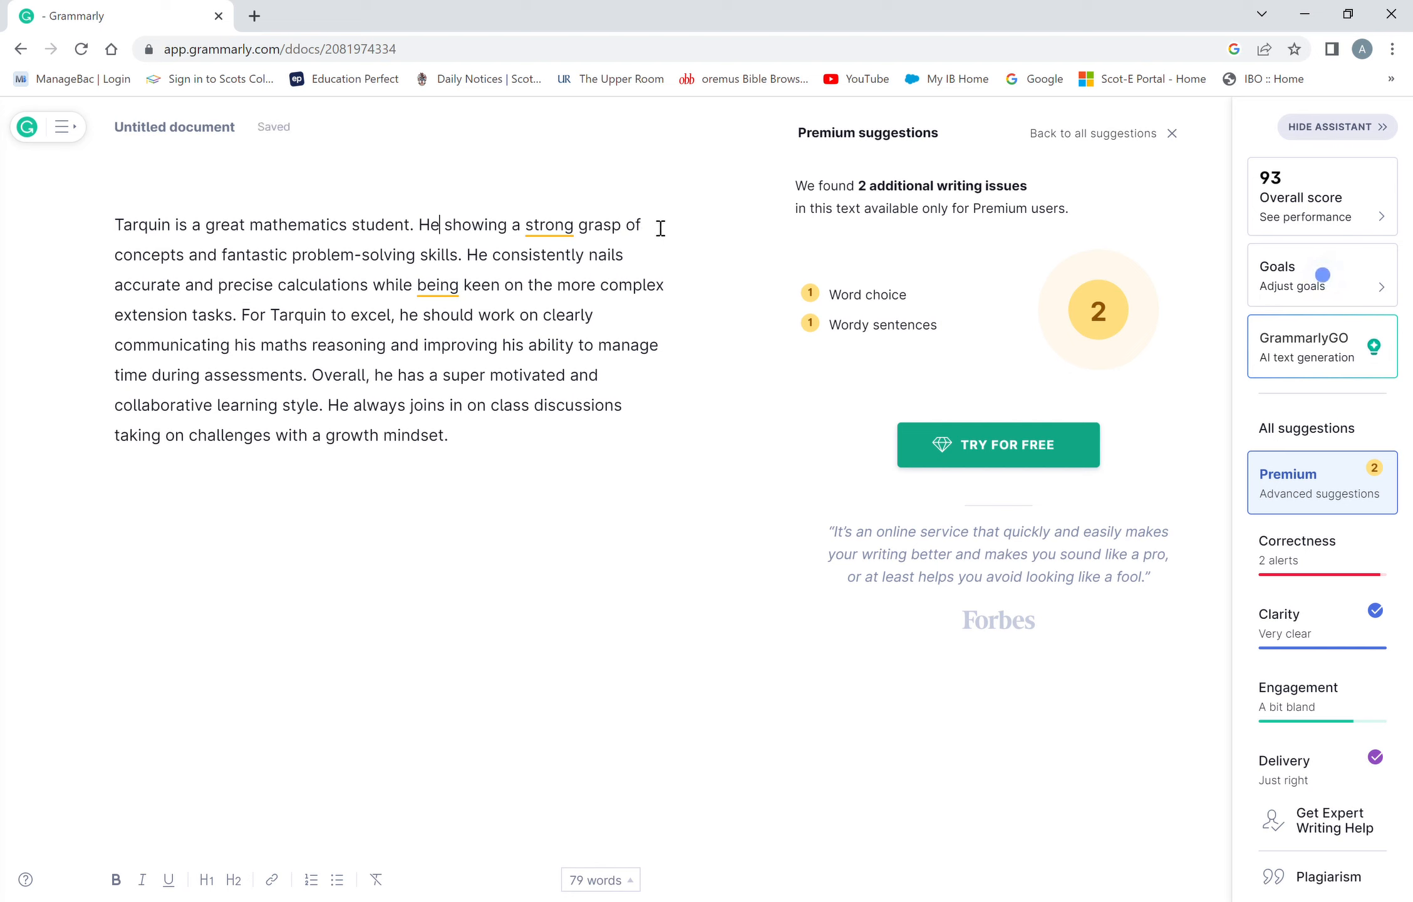
Replace "showing a strong grasp of" in the second sentence with "shows a good understanding", correcting any typing slip
drag(658, 227, 499, 238)
key(BackSpace)
key(BackSpace)
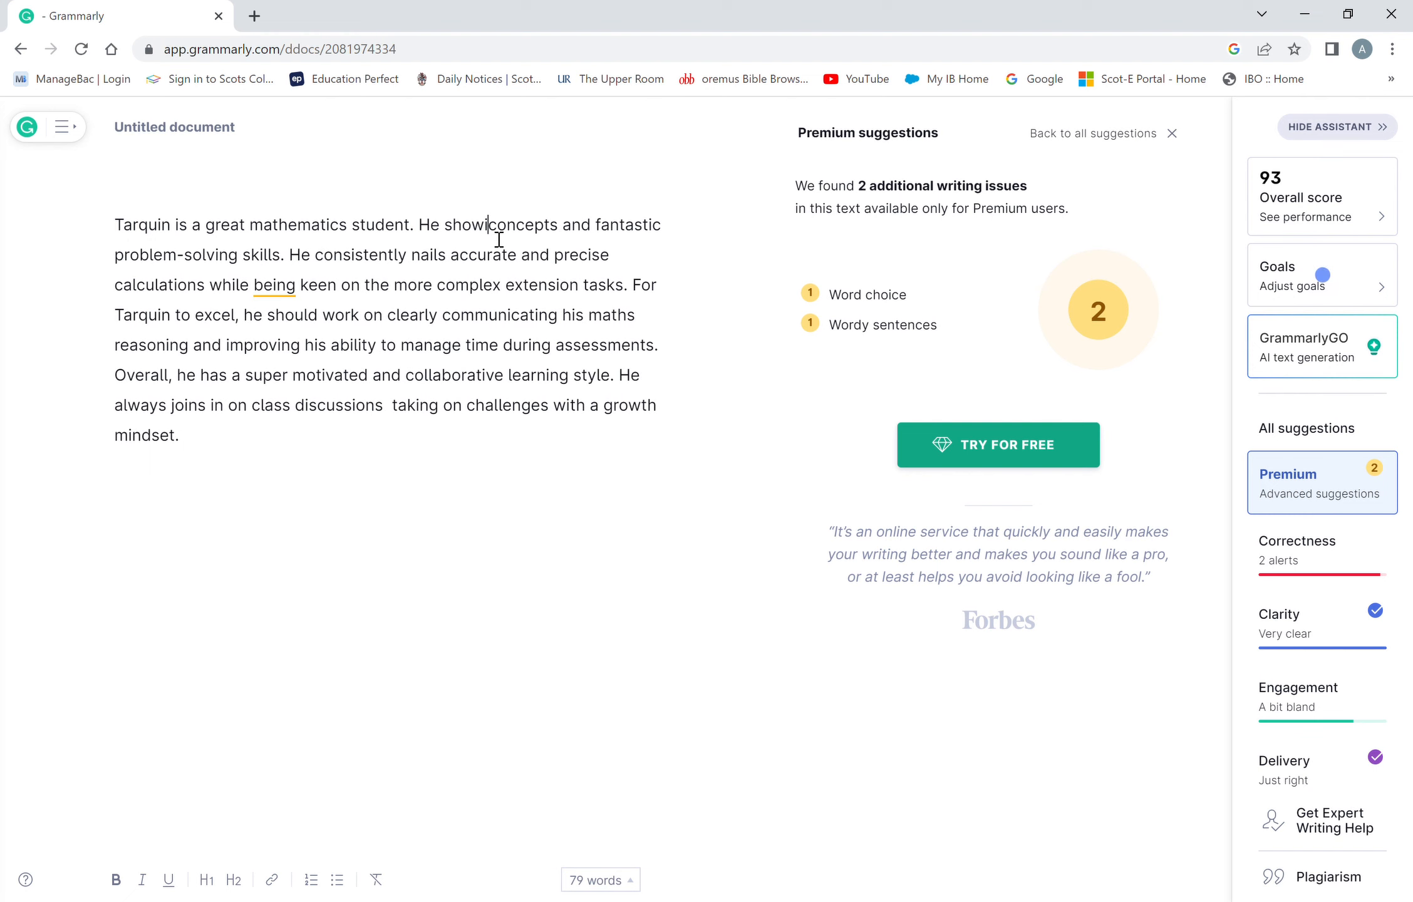
text(s a good )
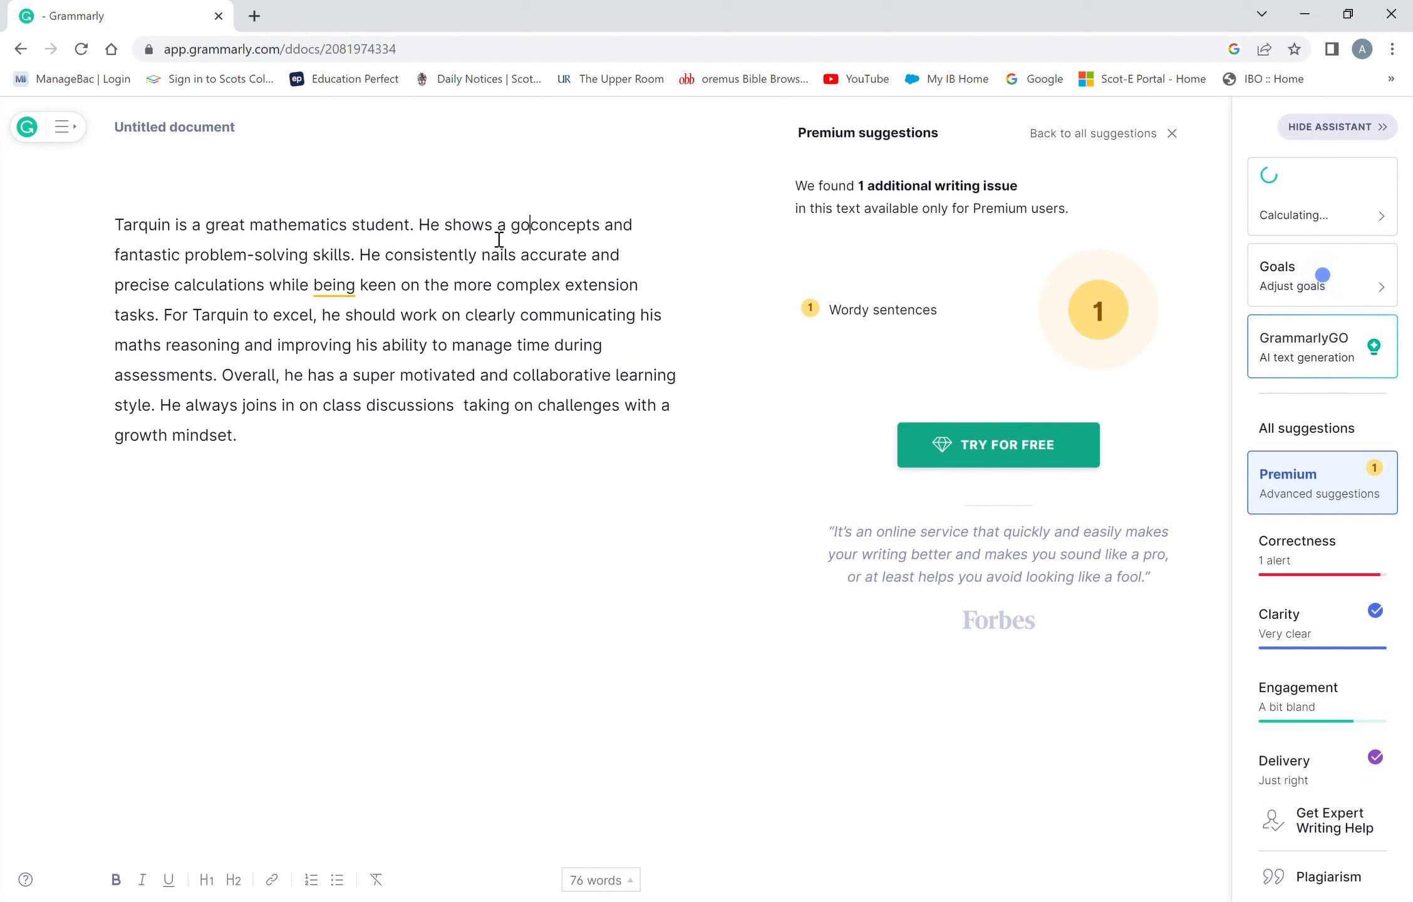
text(und)
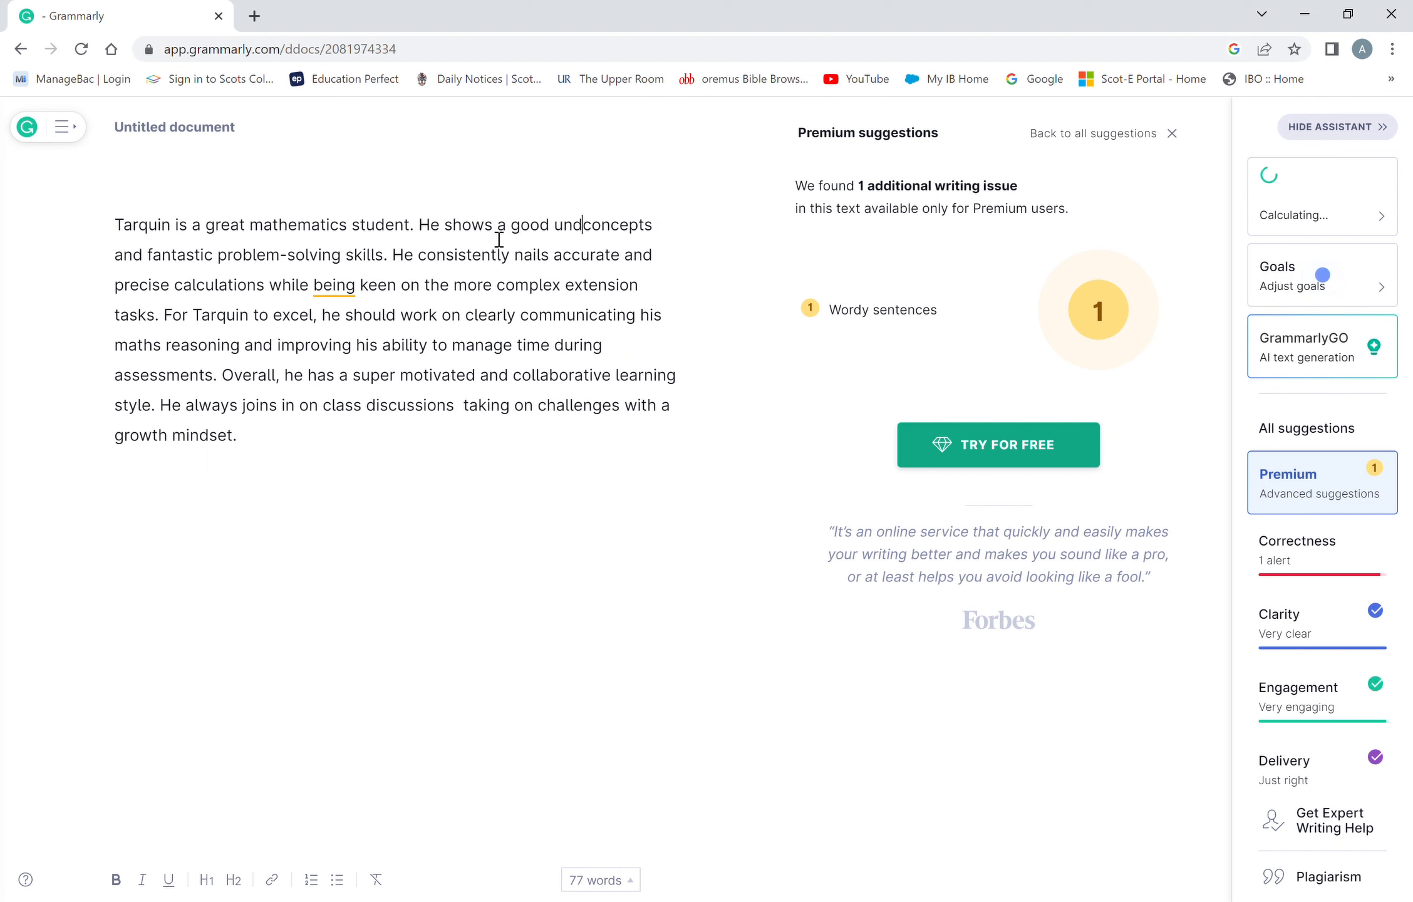
text(eratan)
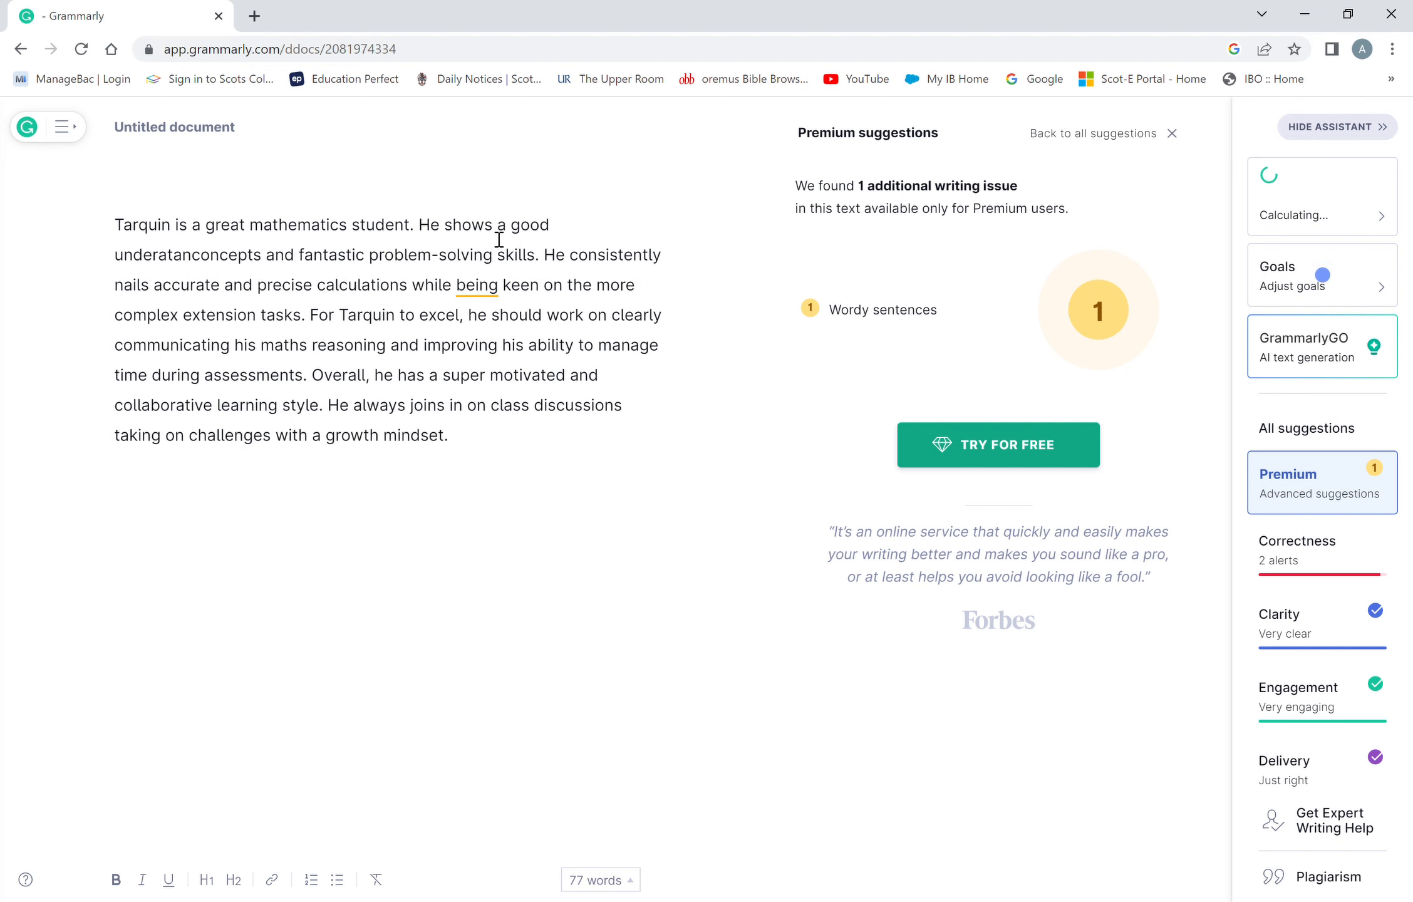
text(ding)
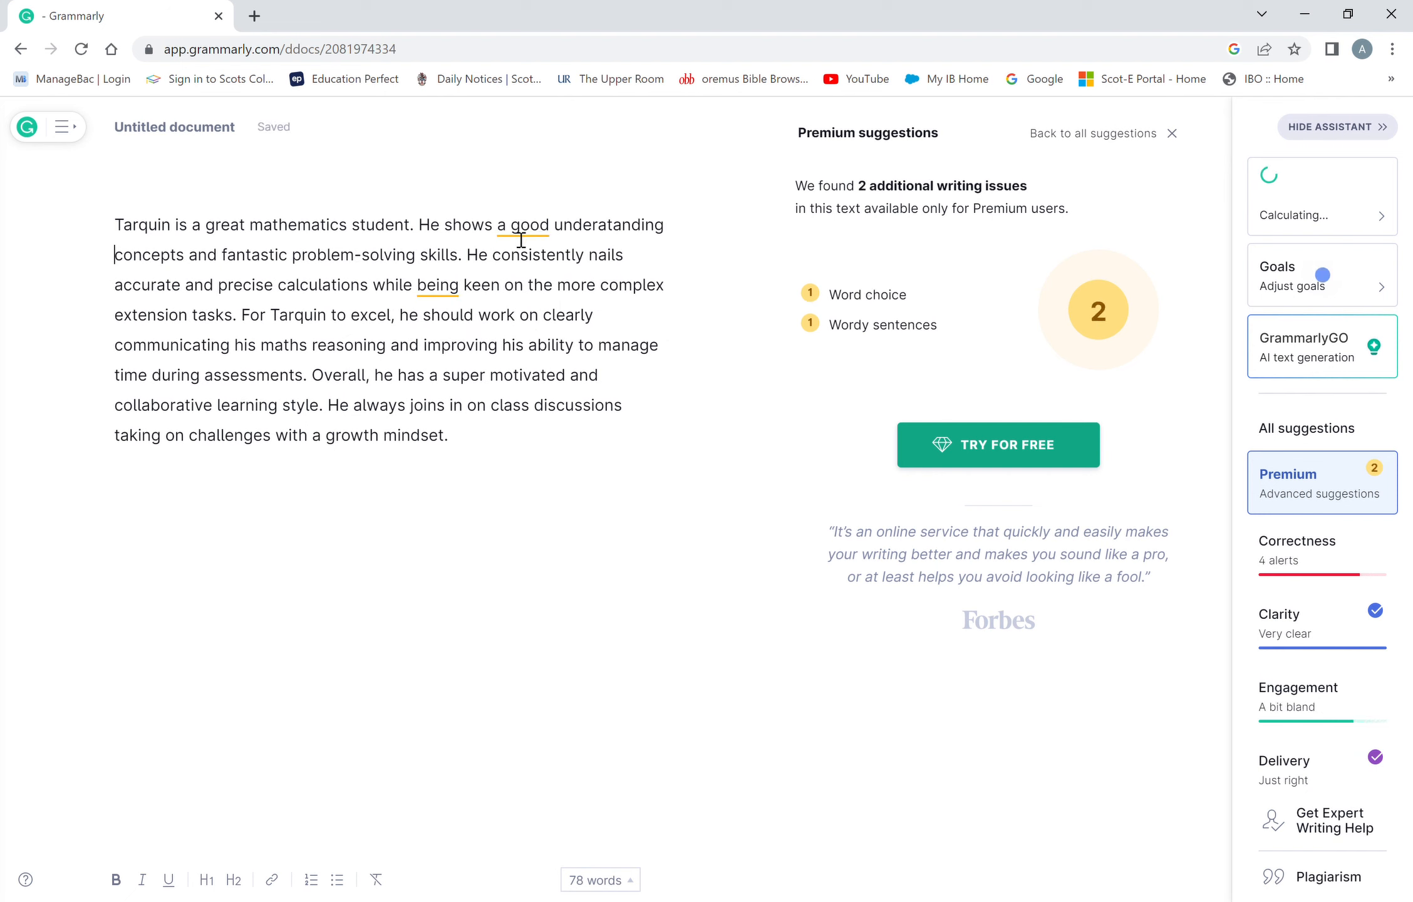
click(608, 255)
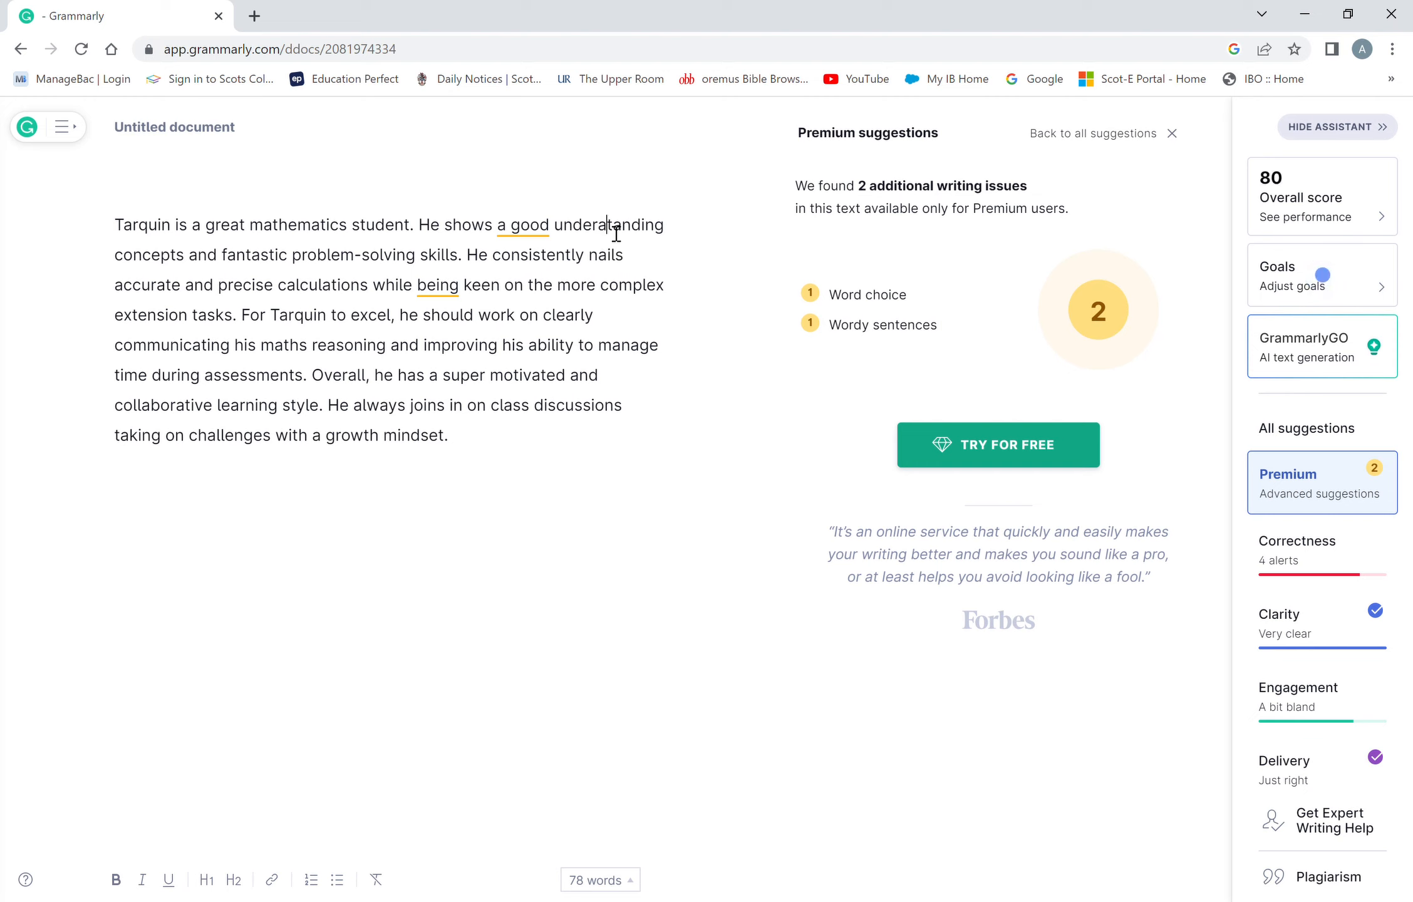
key(BackSpace)
text(s)
click(646, 255)
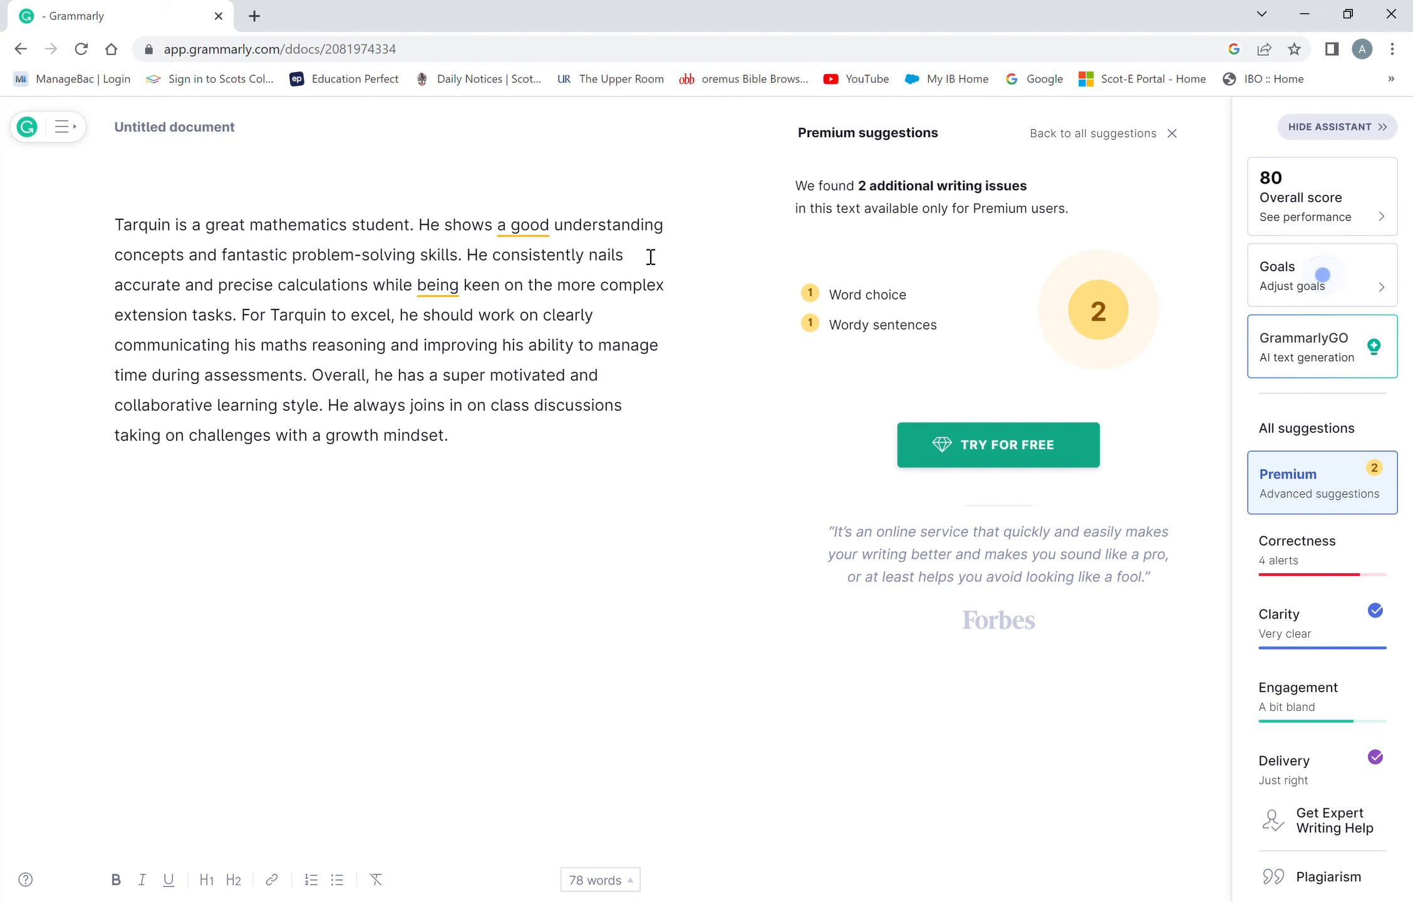
click(622, 226)
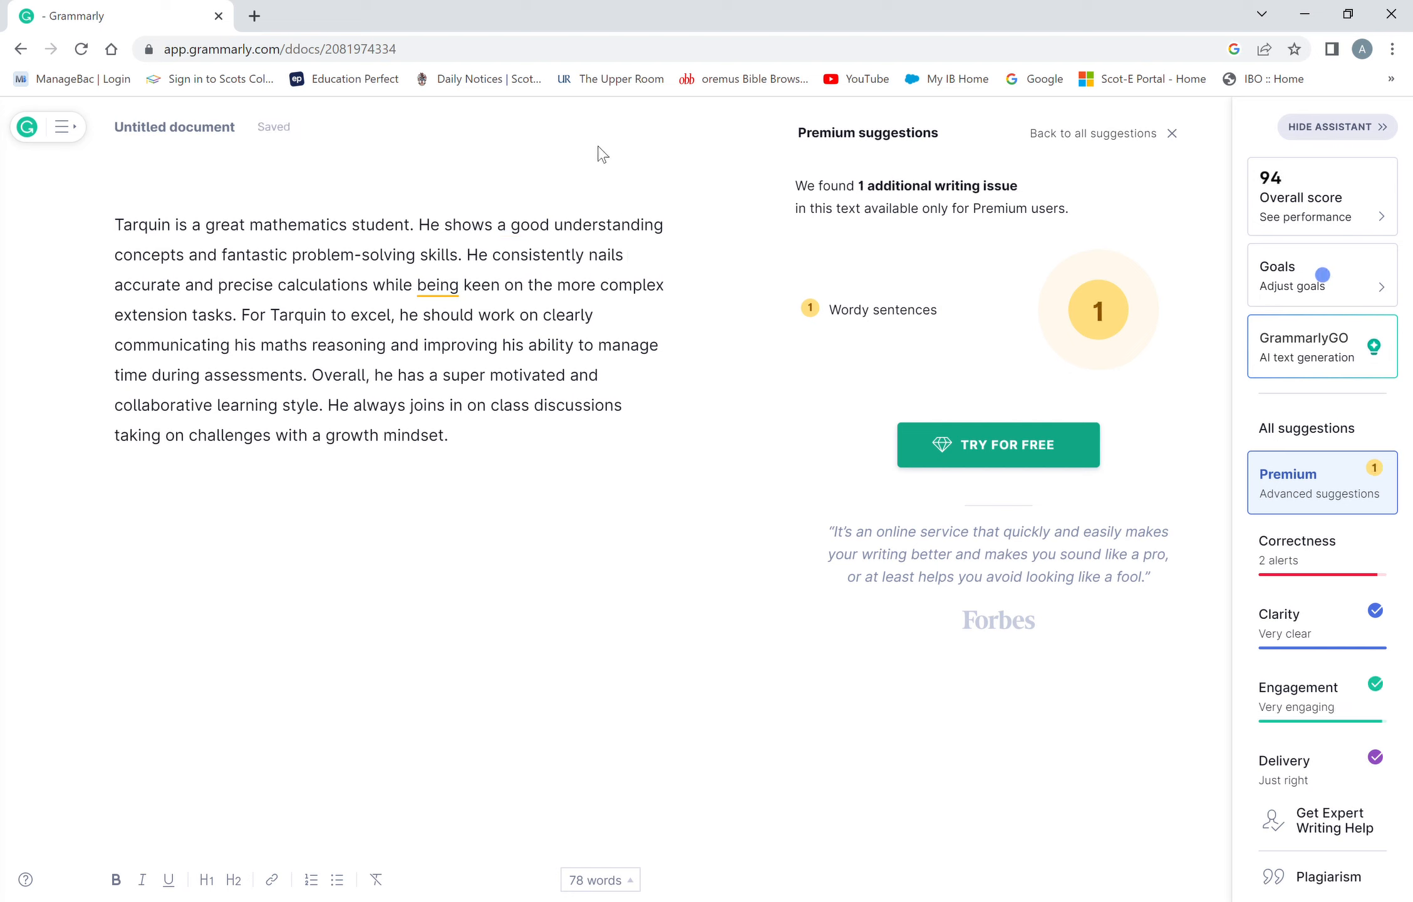
Look up the synonyms offered for "understanding" in the second sentence
click(600, 289)
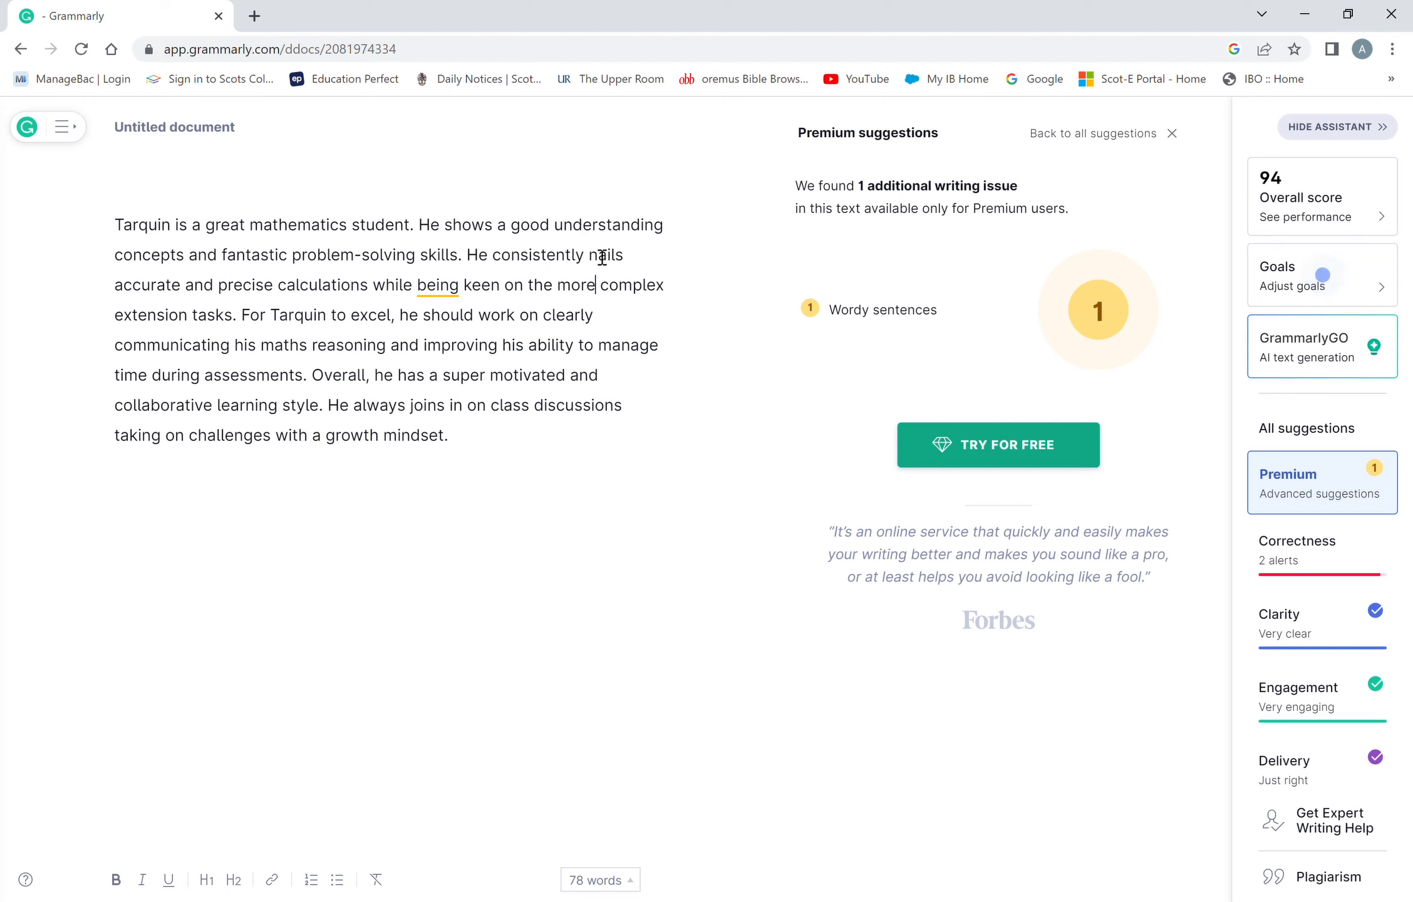
click(592, 227)
double_click(588, 230)
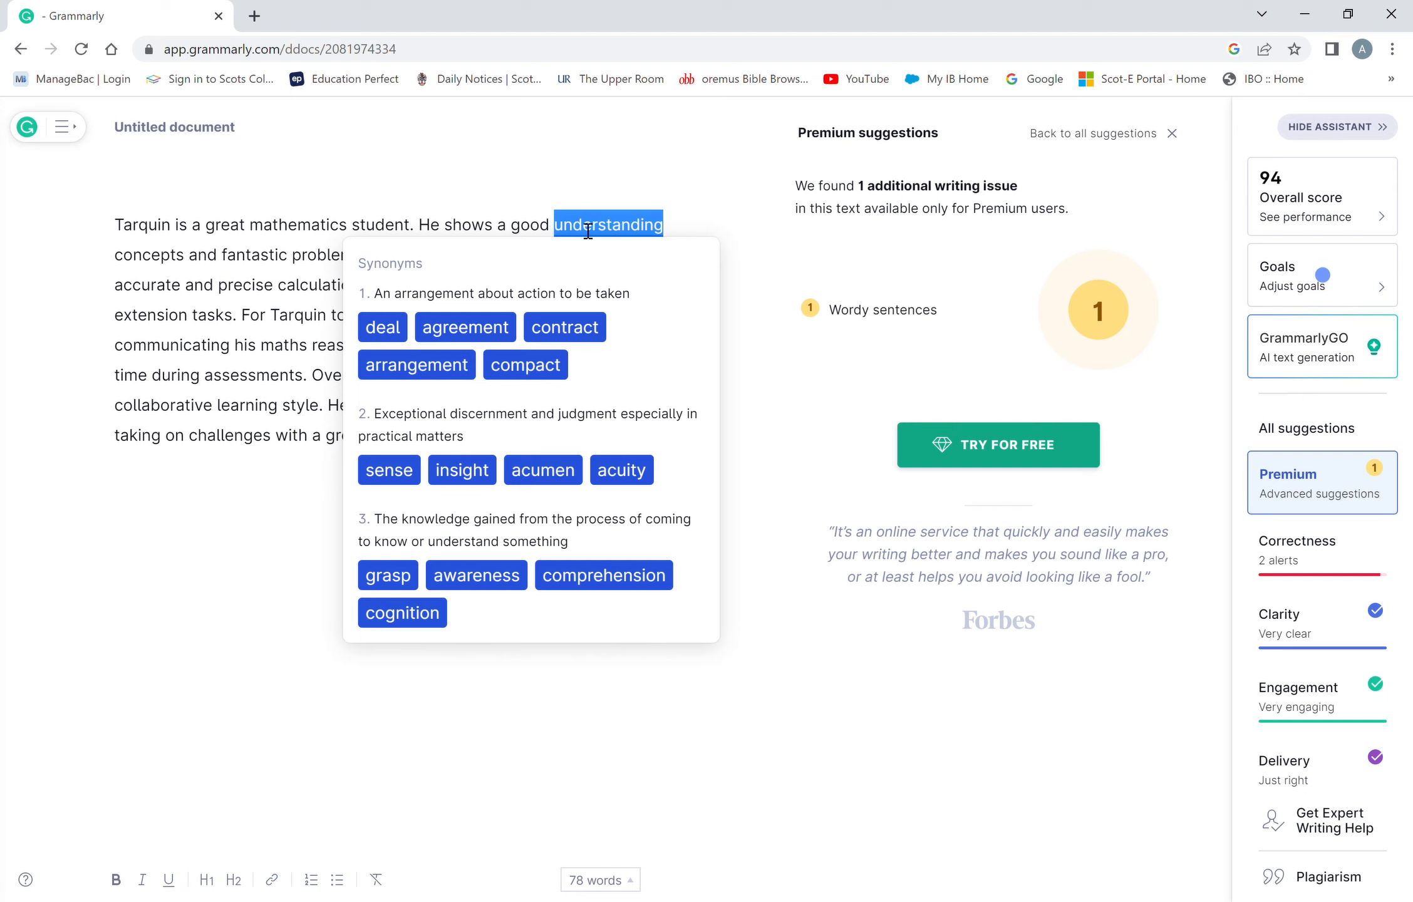
click(696, 217)
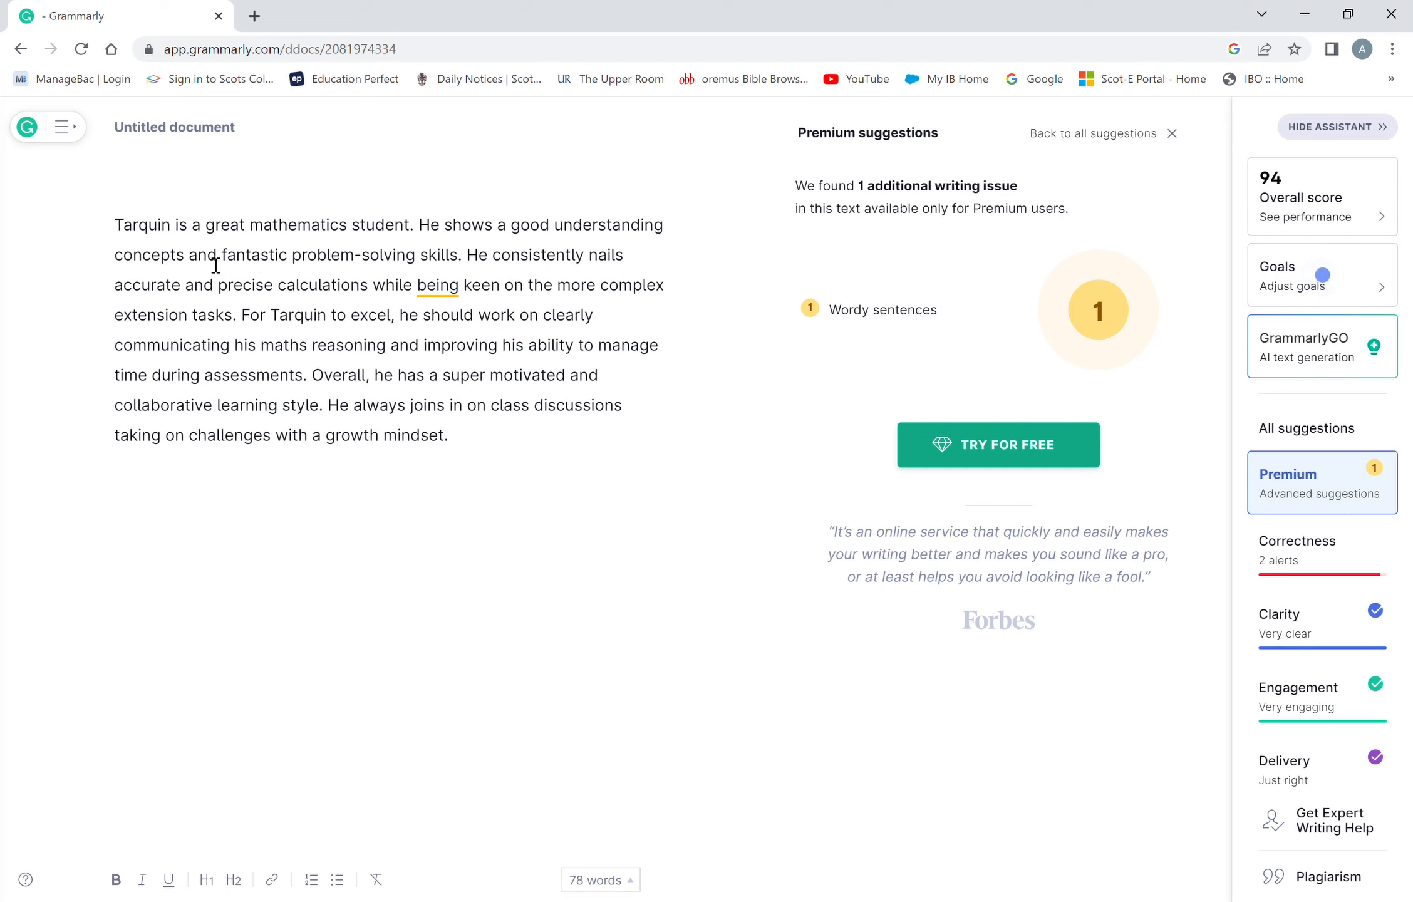
Replace "fantastic" before "problem-solving skills" with "has good"
double_click(253, 263)
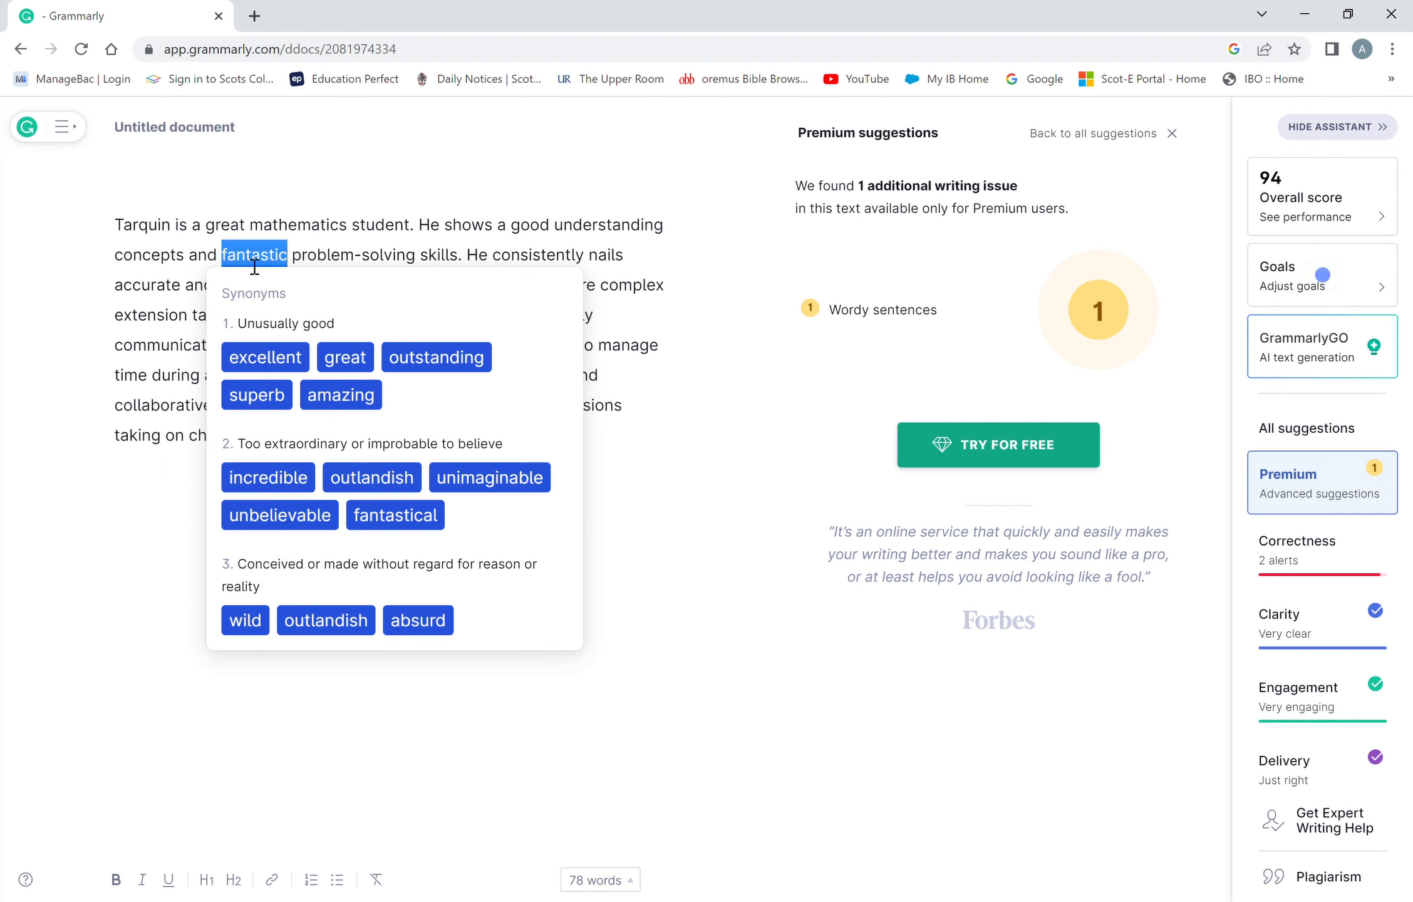
text(has)
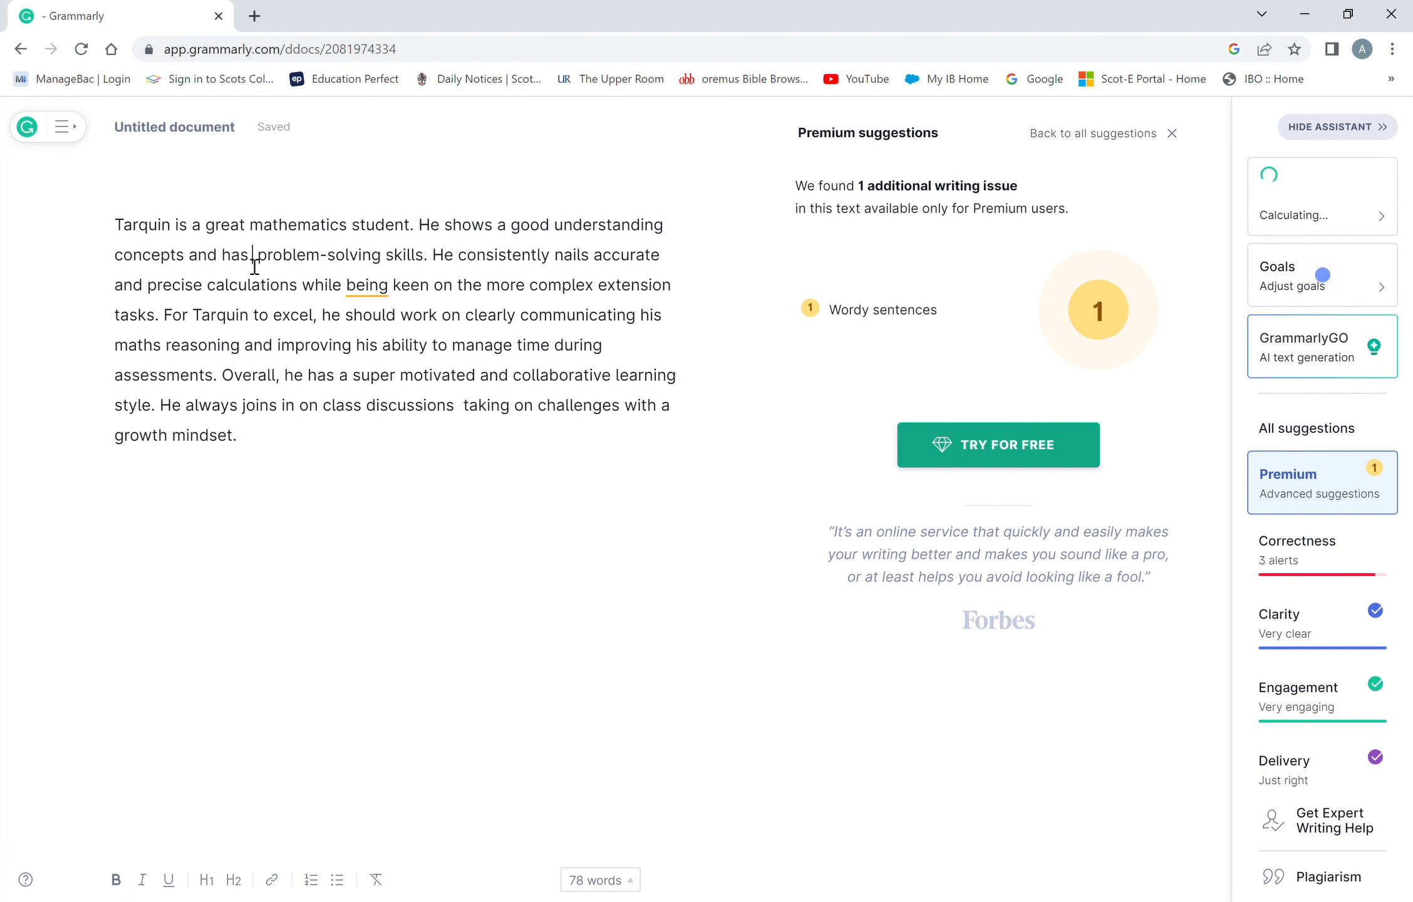
text( good)
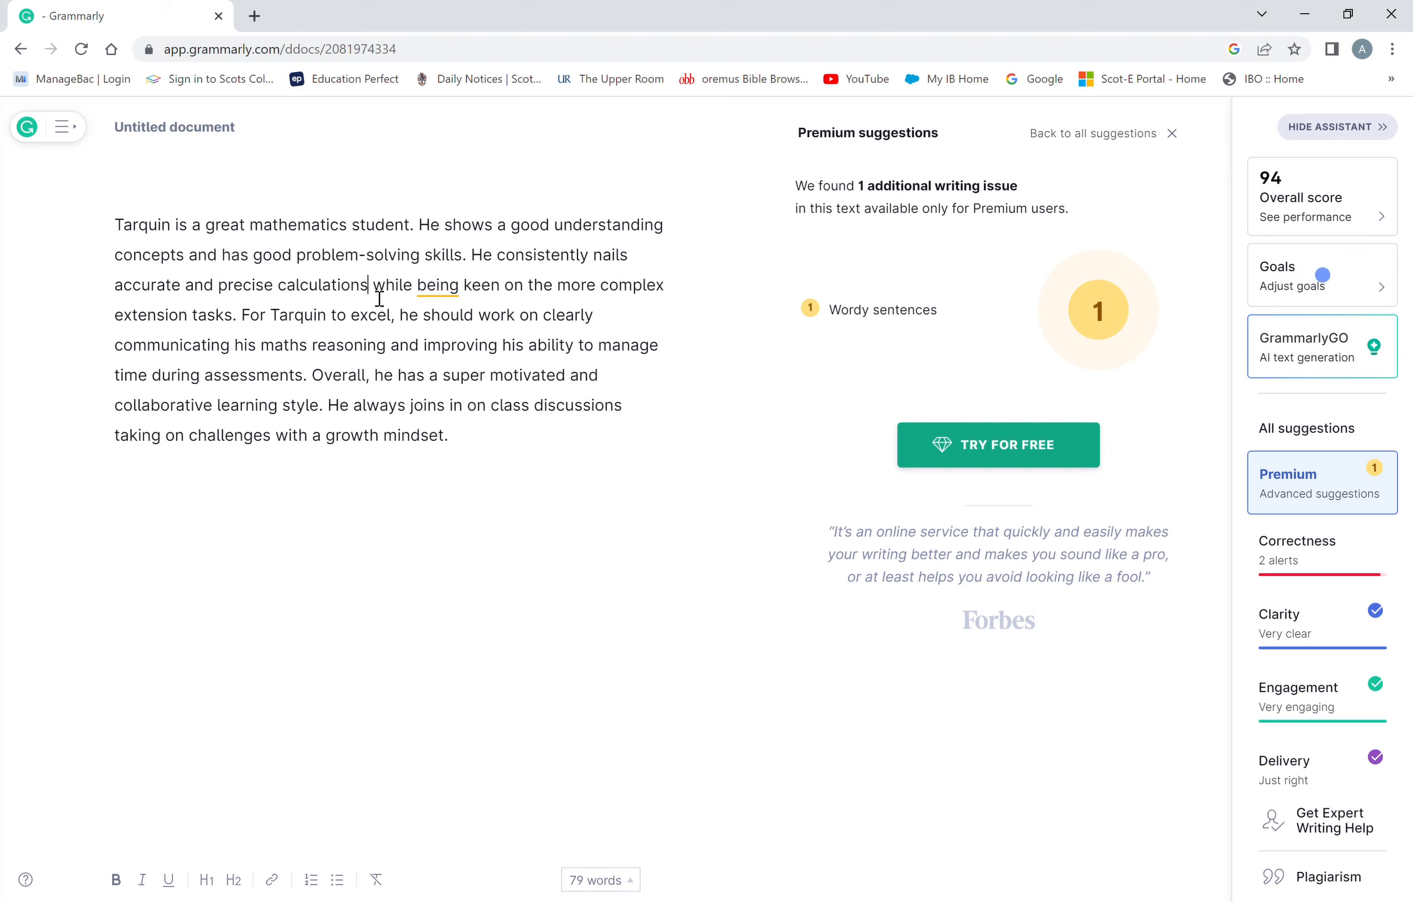
Insert a full stop after "accurate and precise calculations" to split off the "while being keen" clause
text(,)
key(BackSpace)
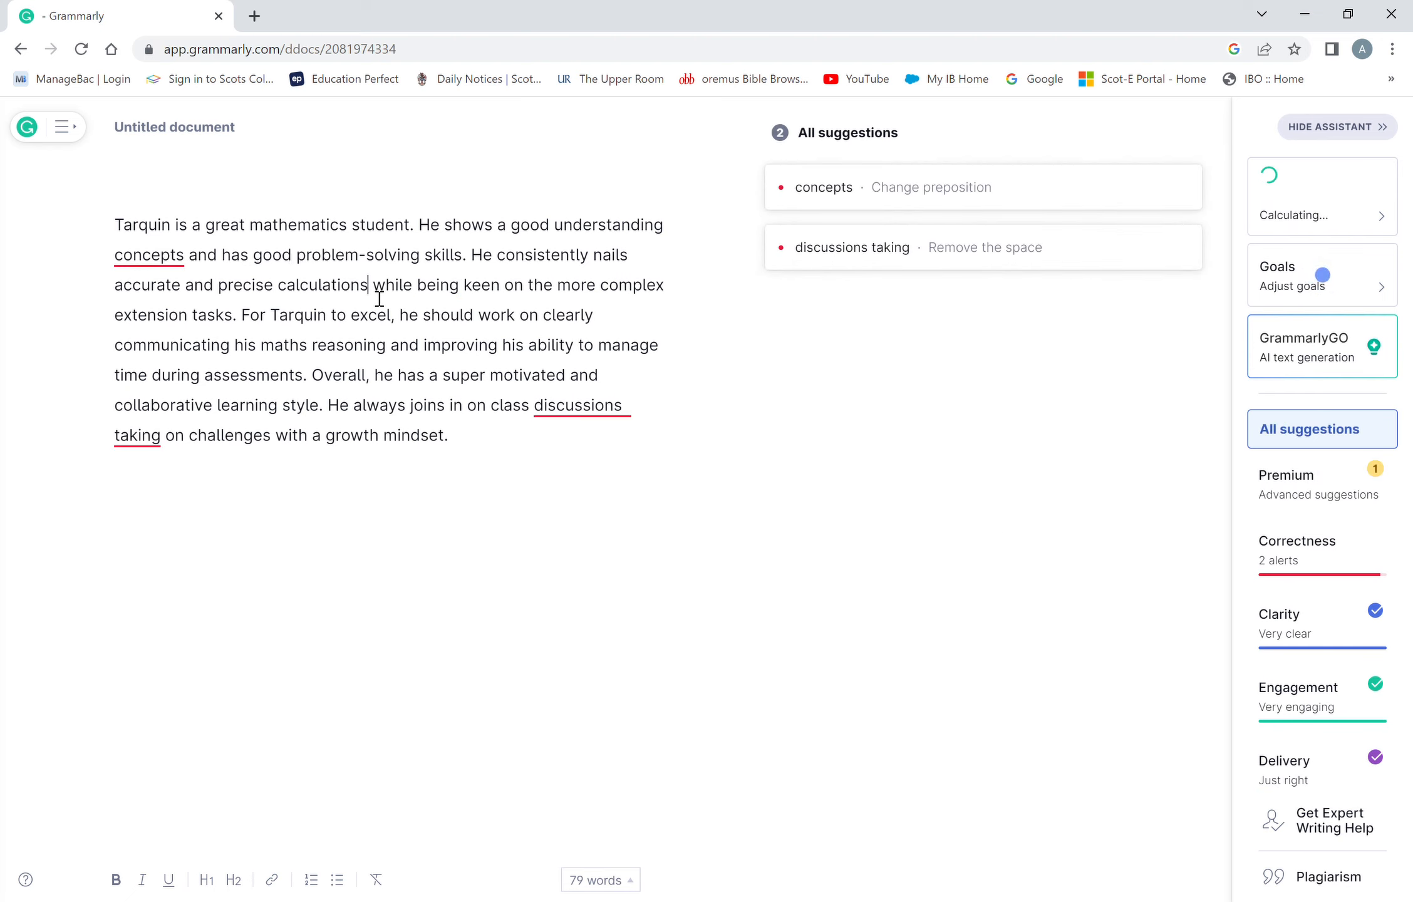
text(.)
click(488, 289)
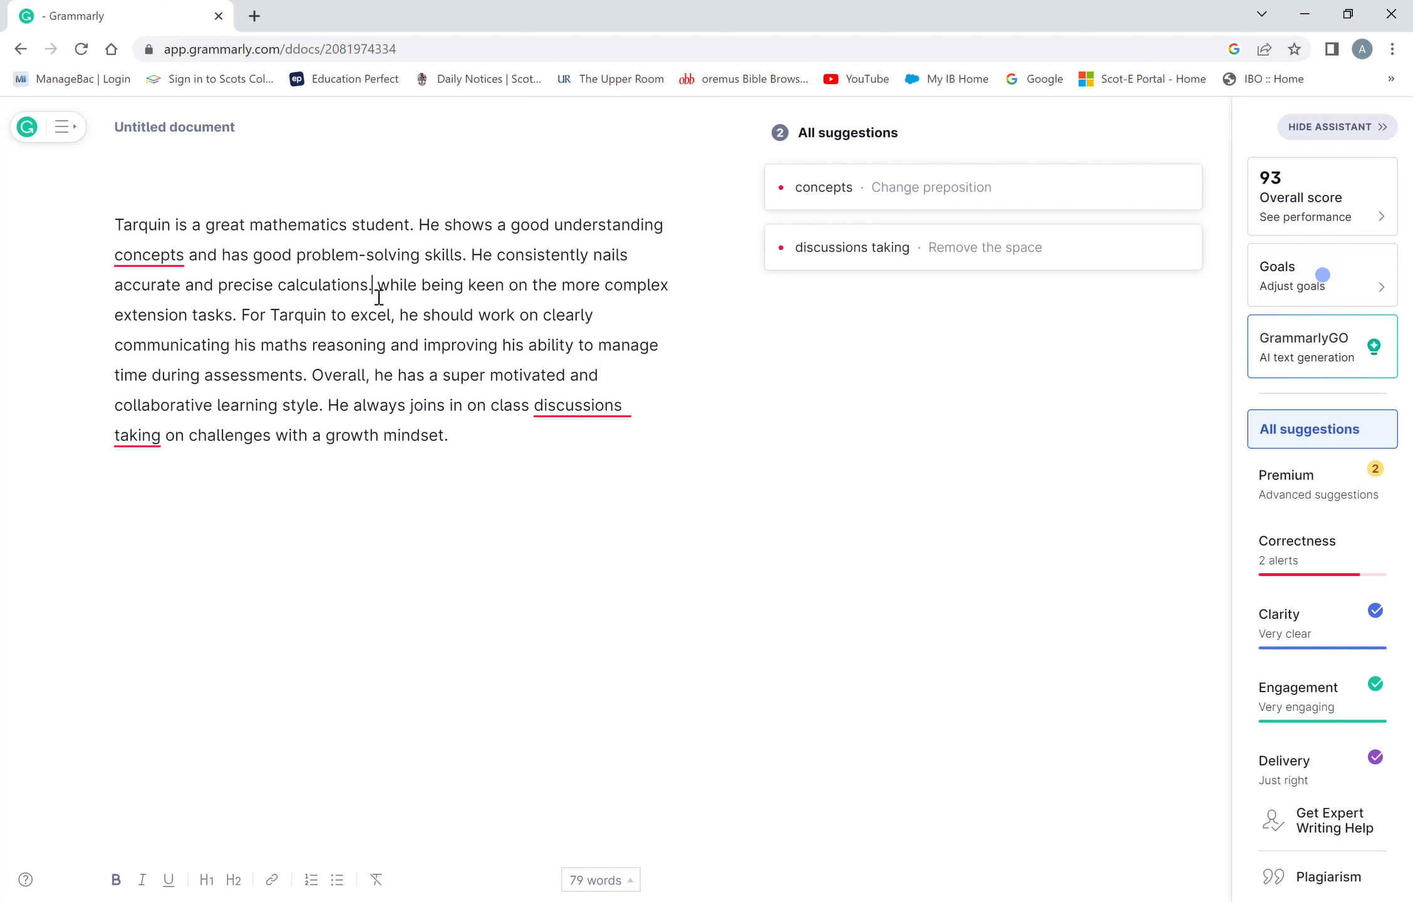
Replace "He consistently nails accurate and precise calculations" with "His clauclations are always accuarate"
drag(370, 287, 496, 260)
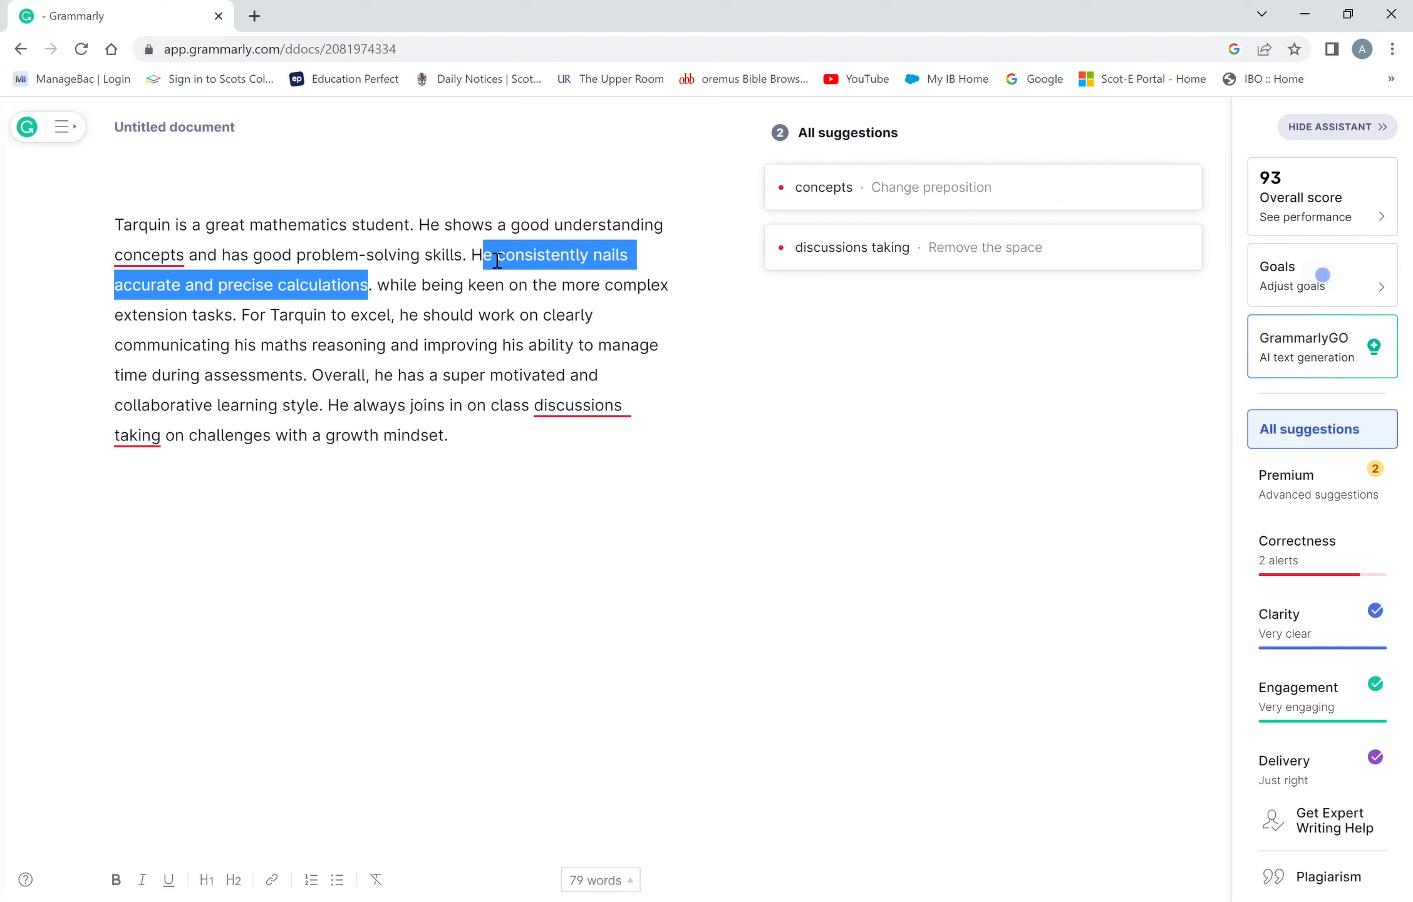
text(is clauclat)
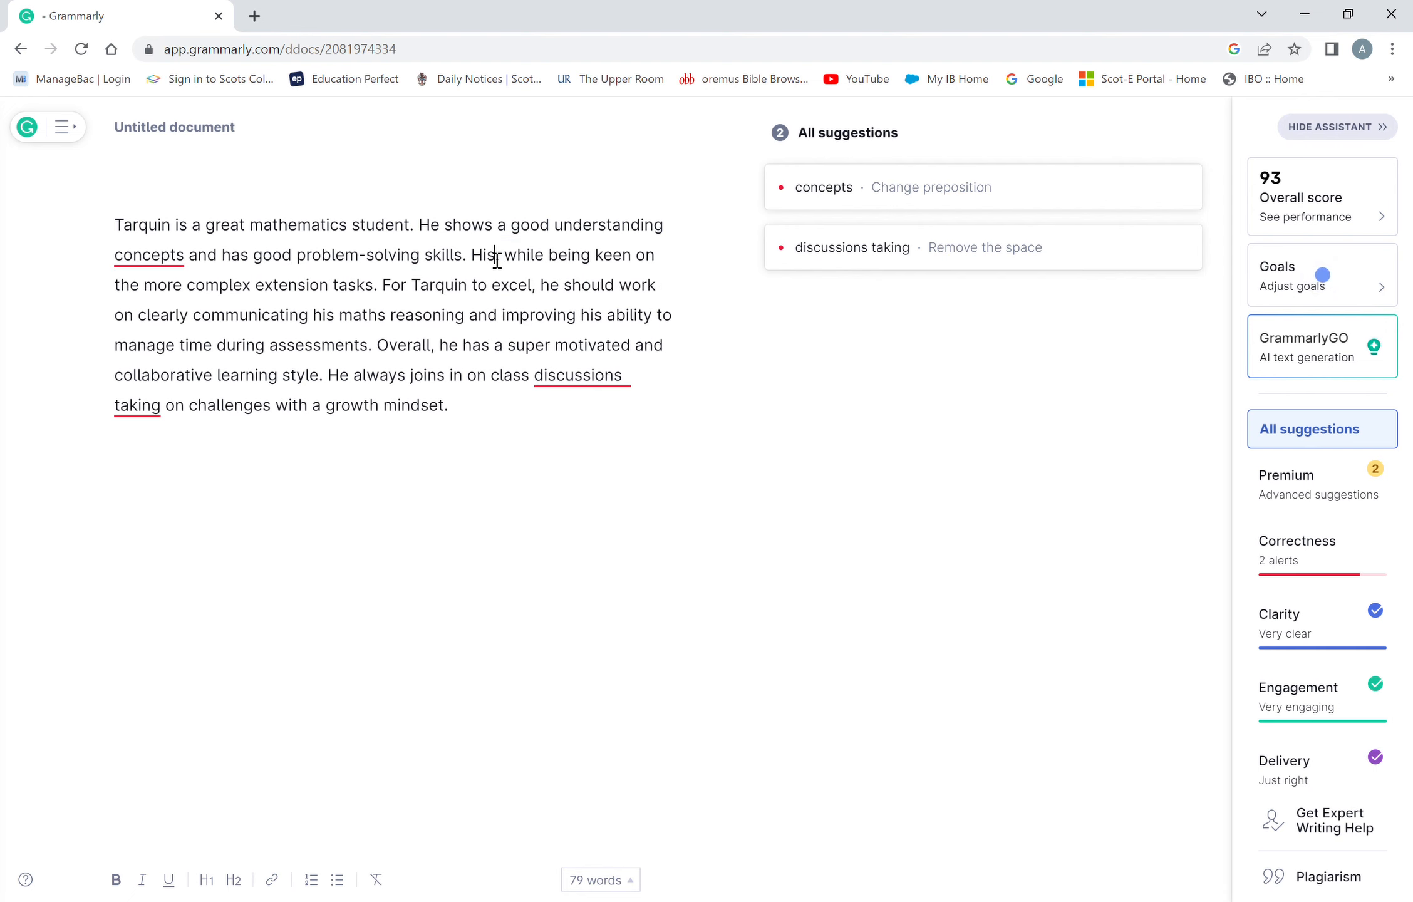
text(ion)
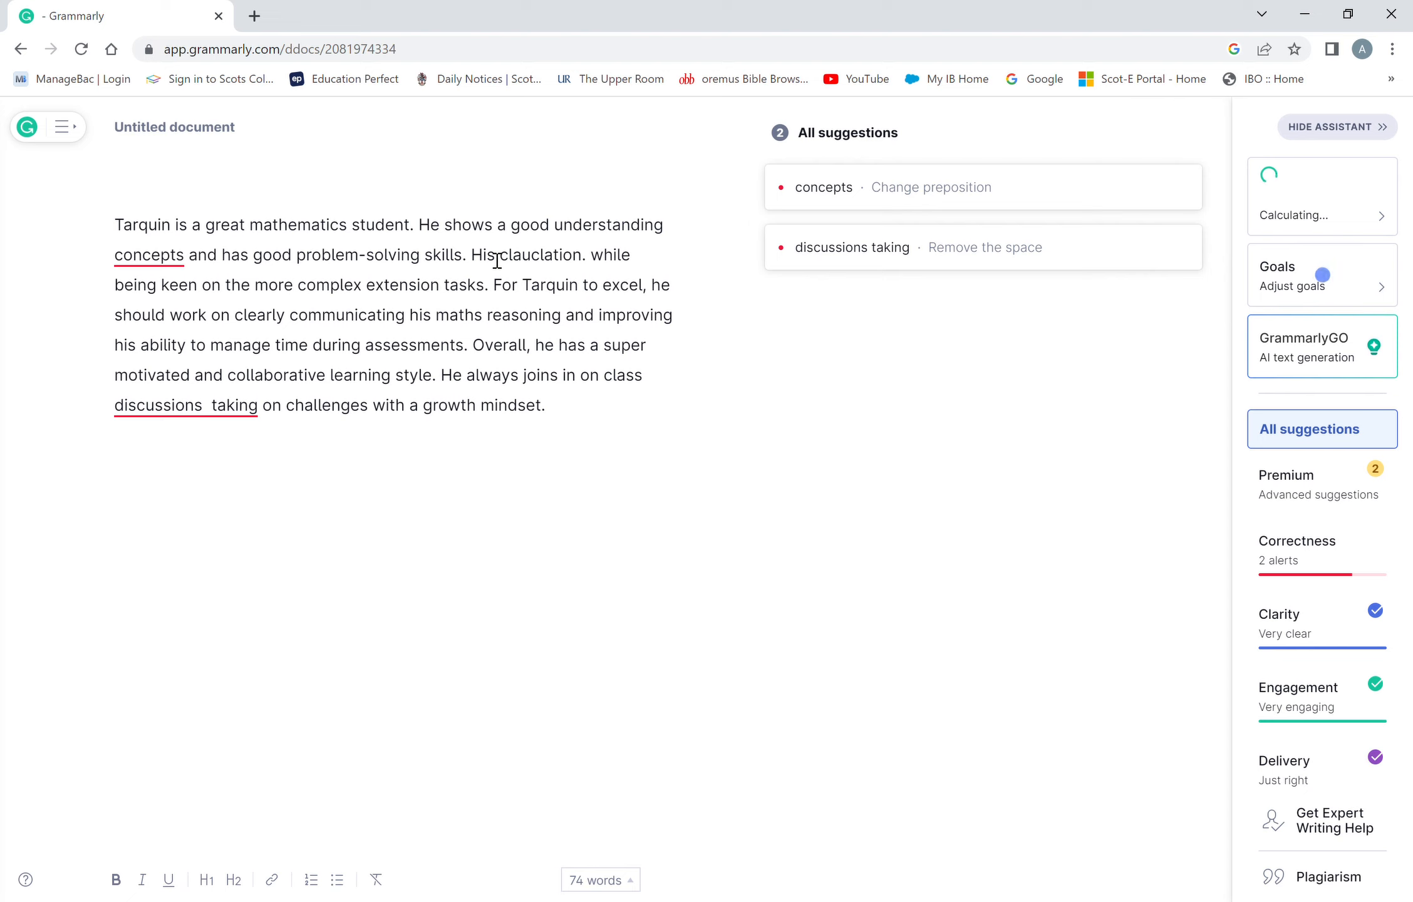
text(s are al)
text(ways)
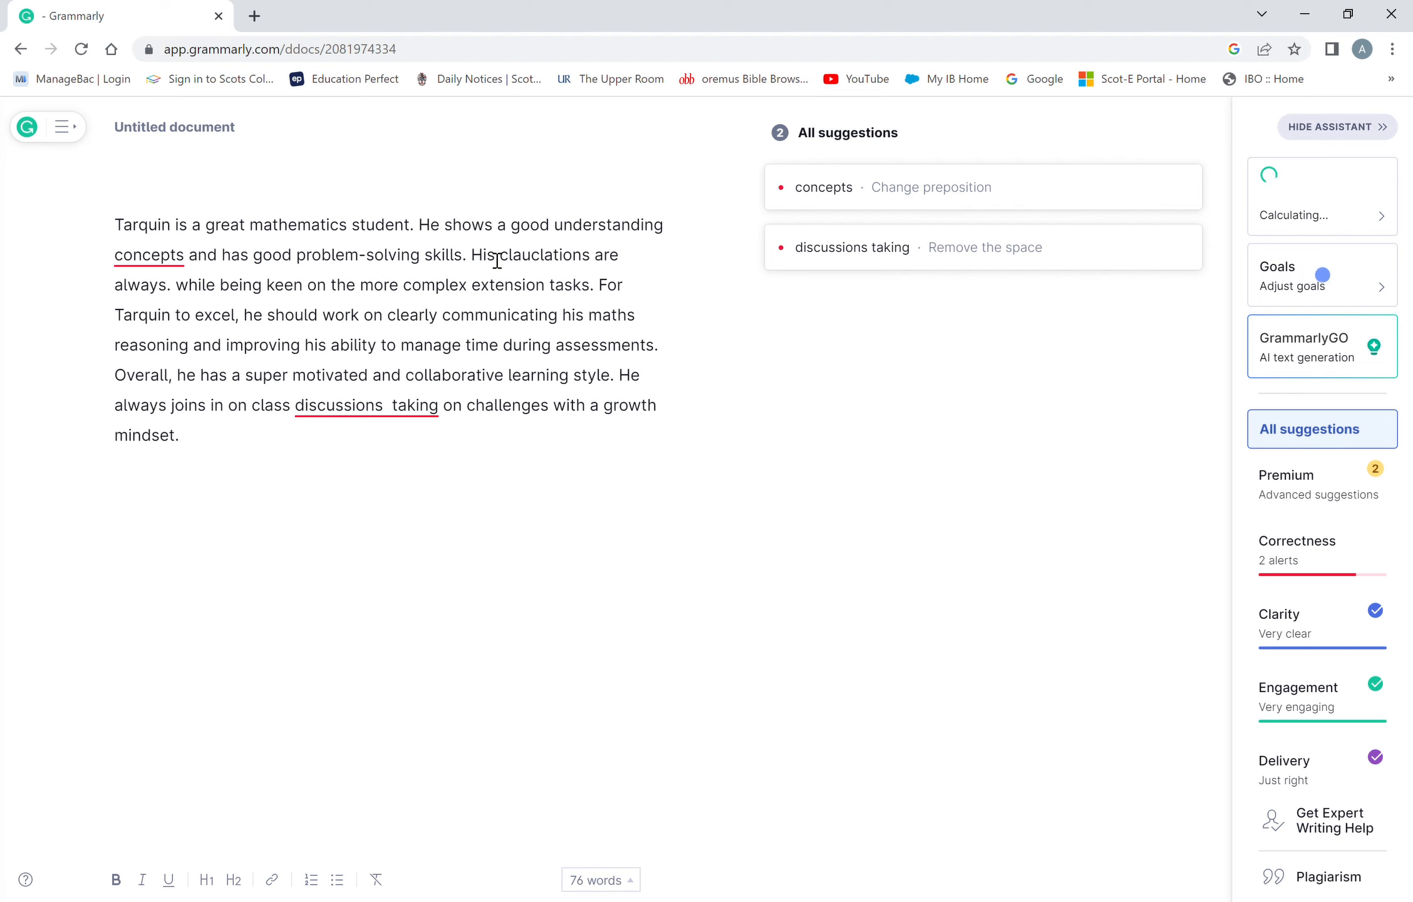
text( ac)
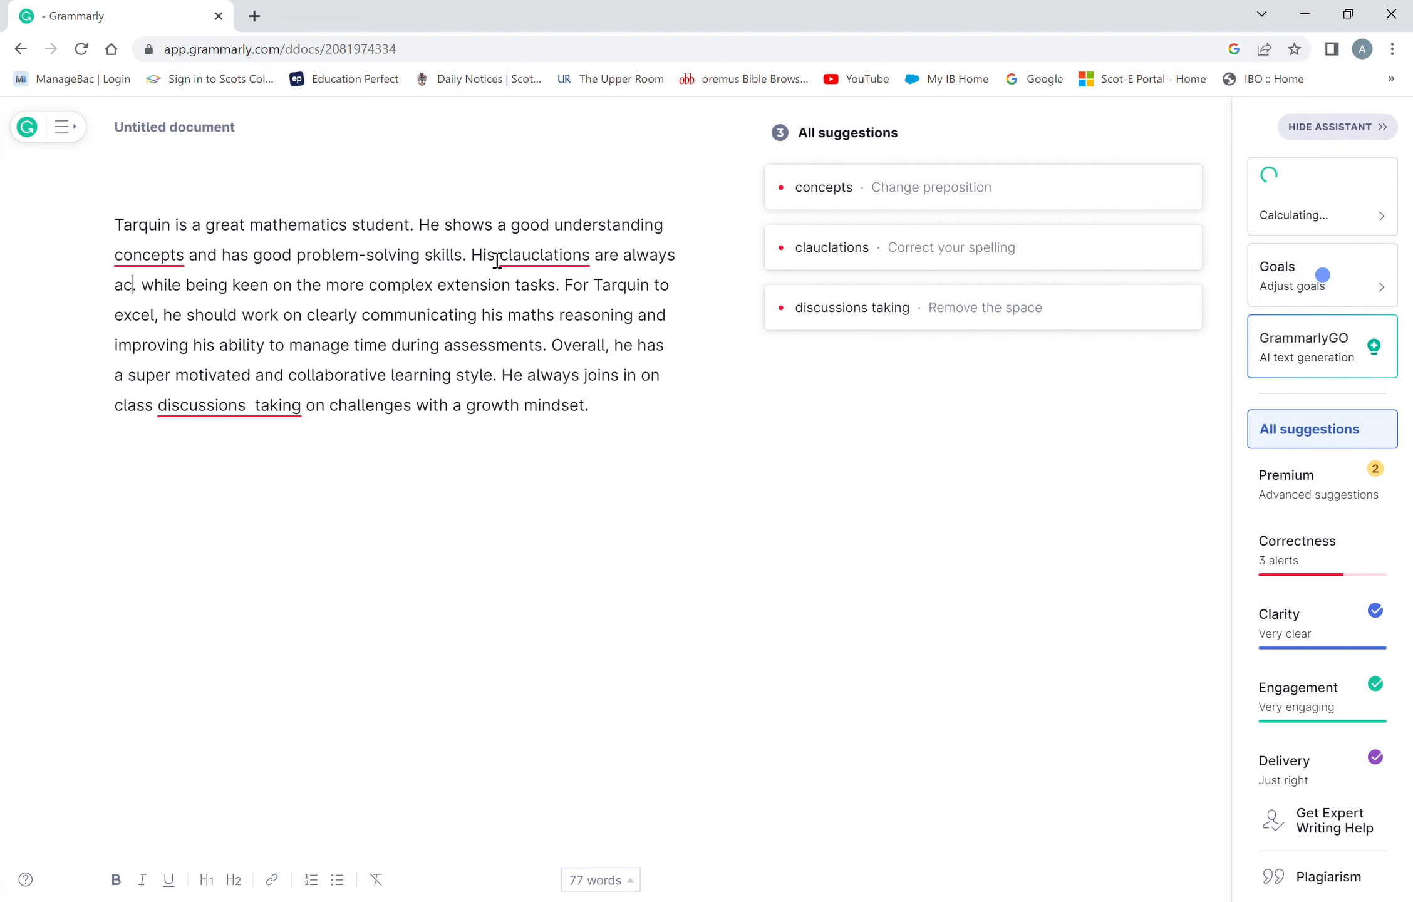
text(cuar)
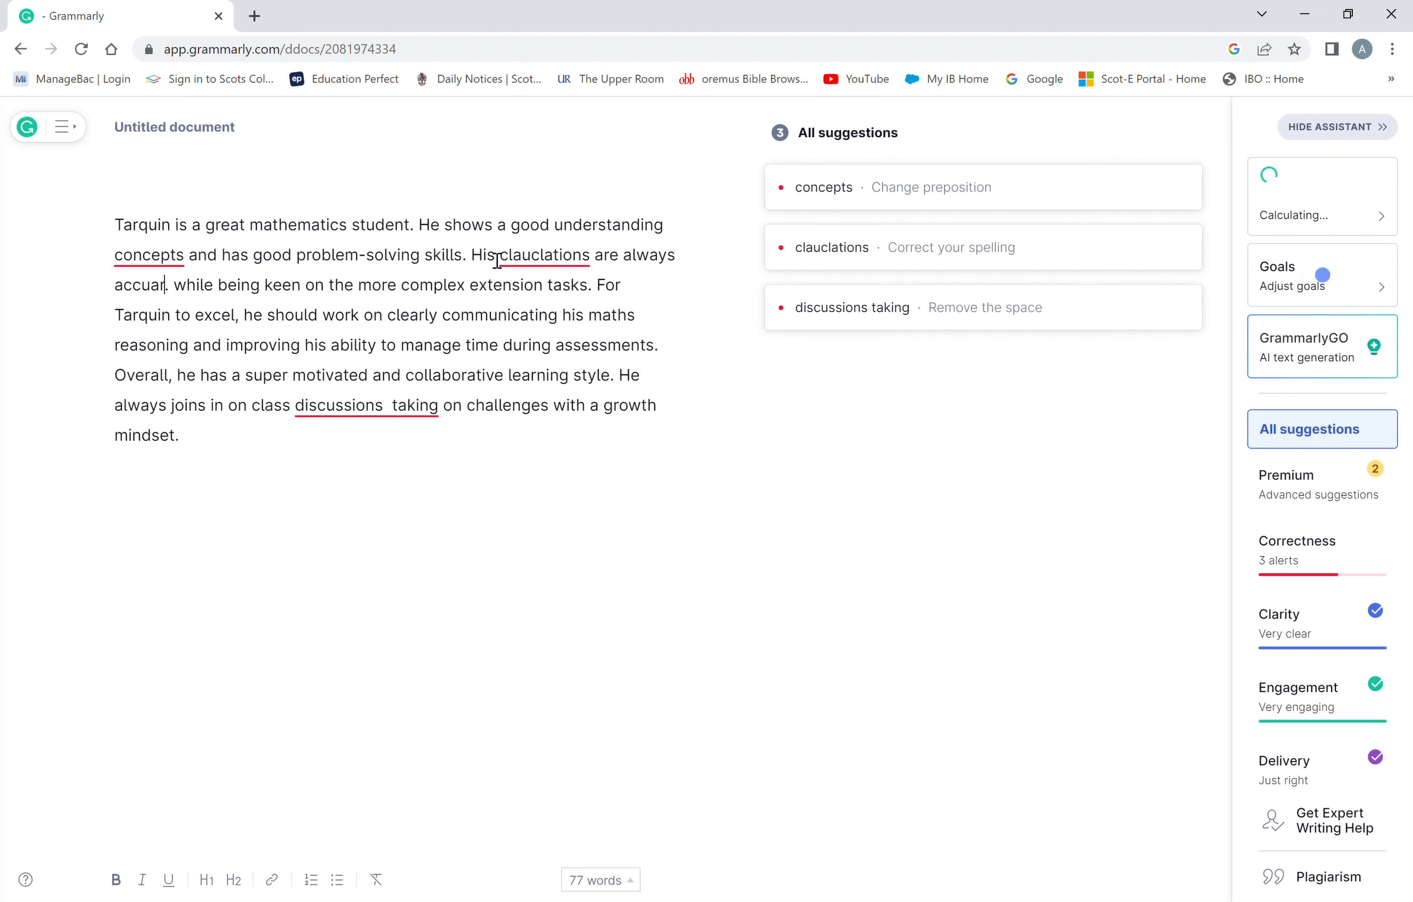
text(at)
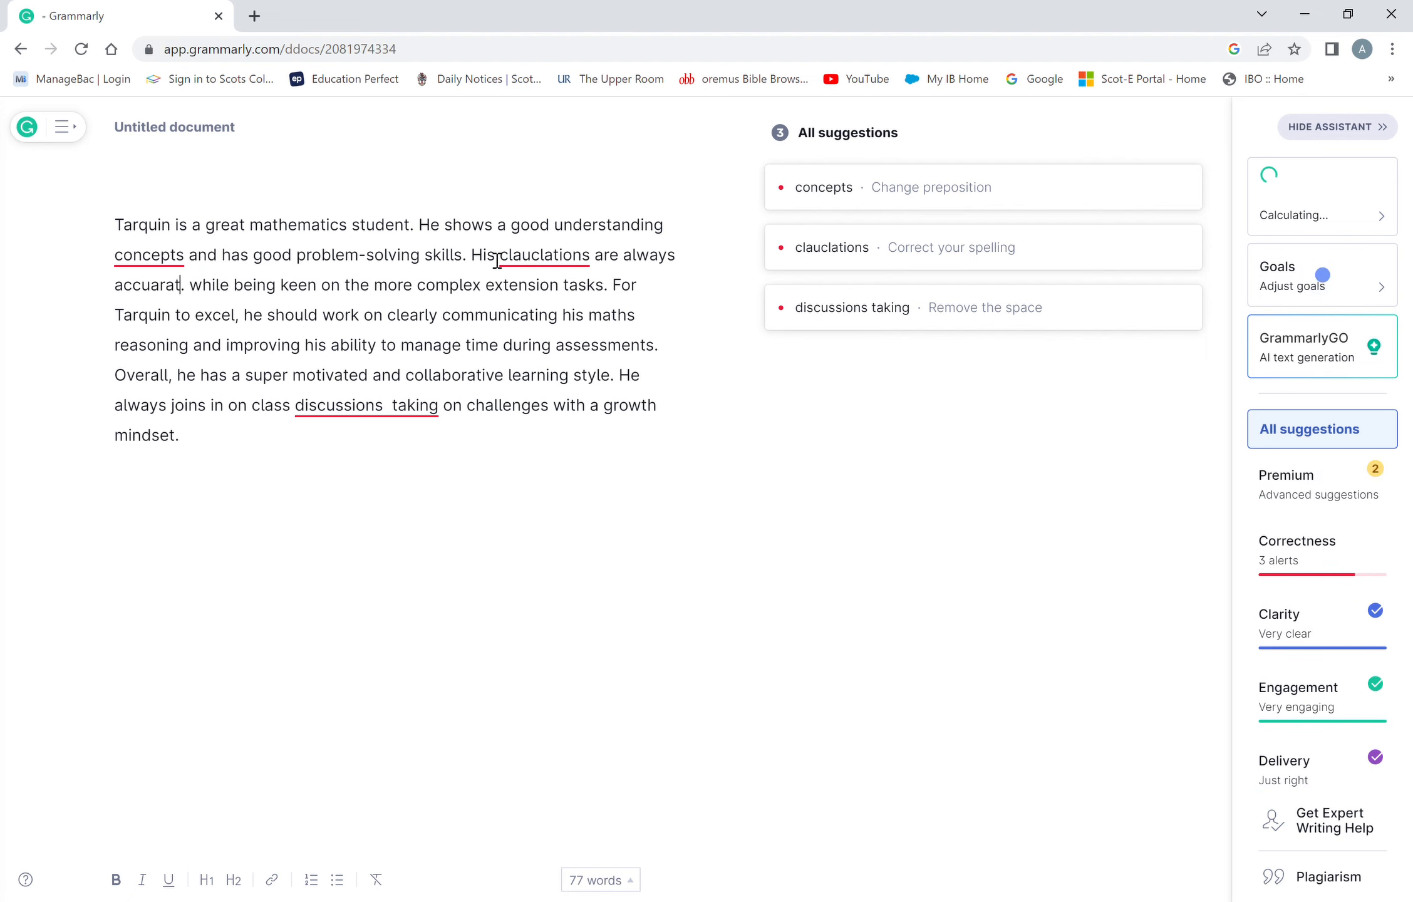
text(e)
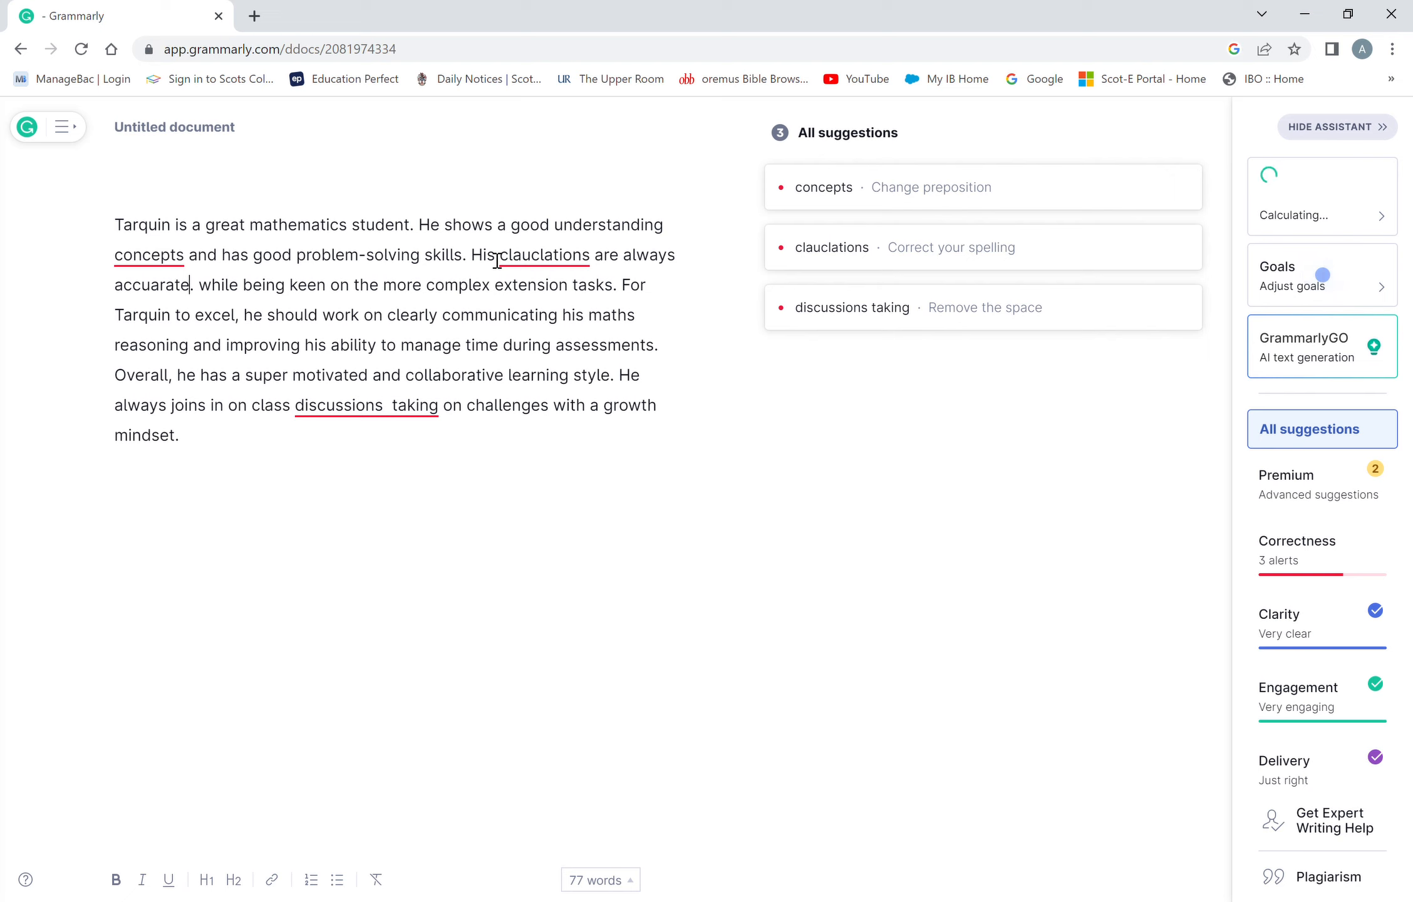
Extend the calculations sentence after "accuarate" with ", and his work is preicse"
text(, and hi)
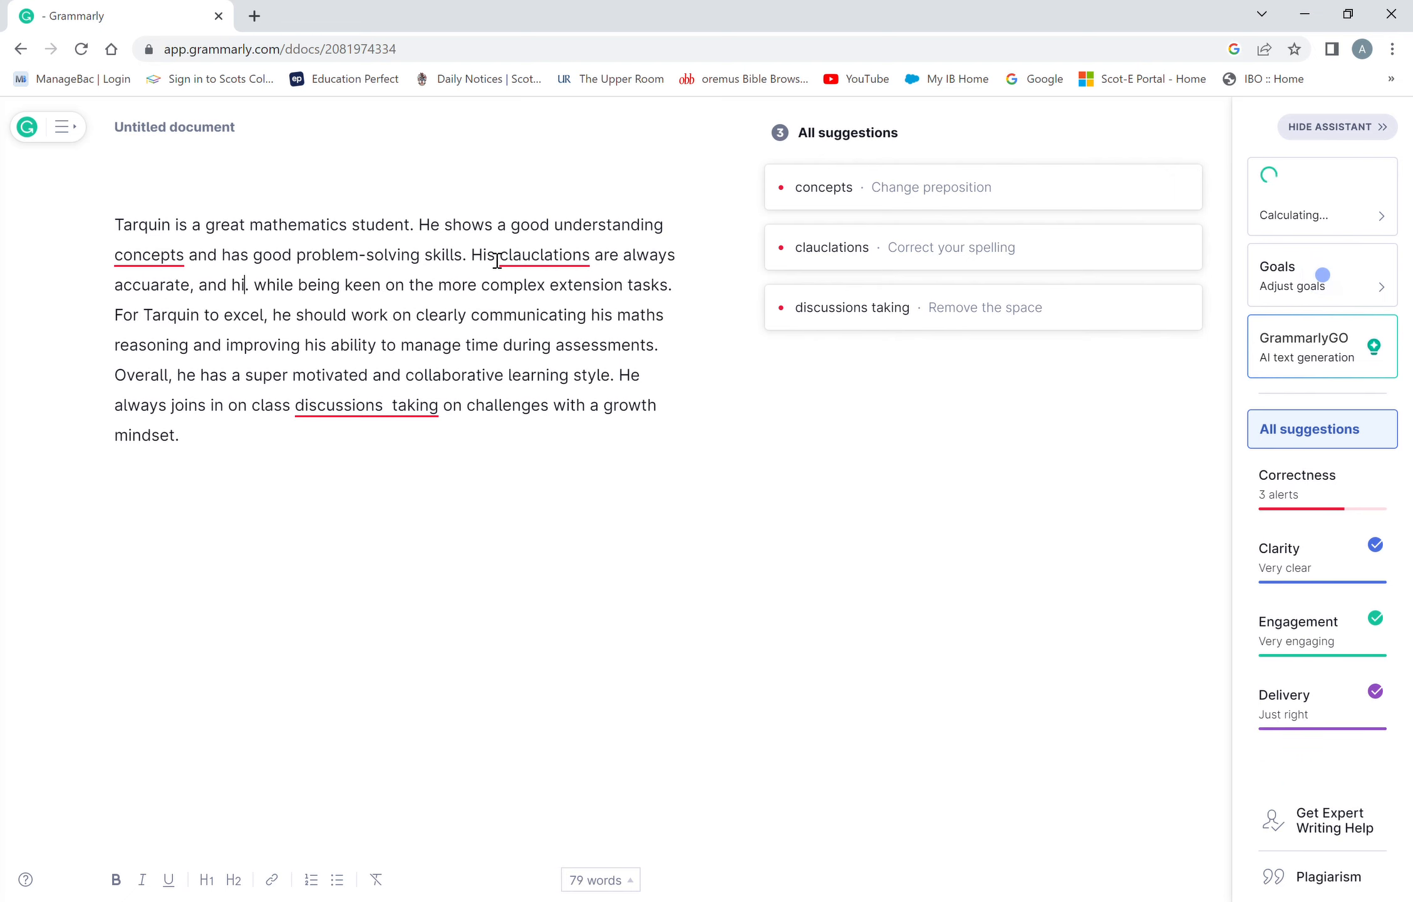
text(s work i)
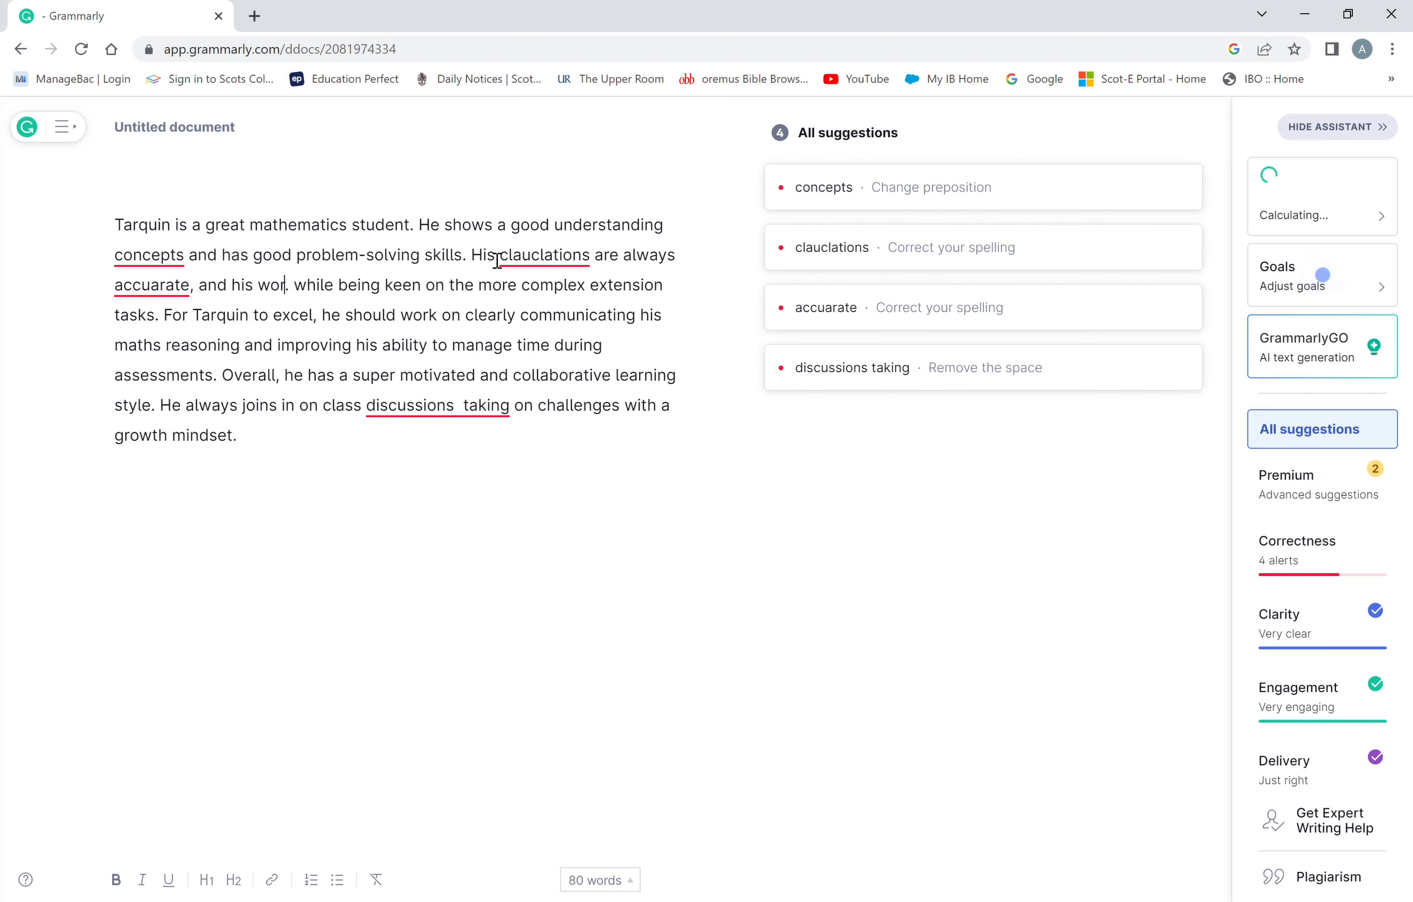
text(s pr)
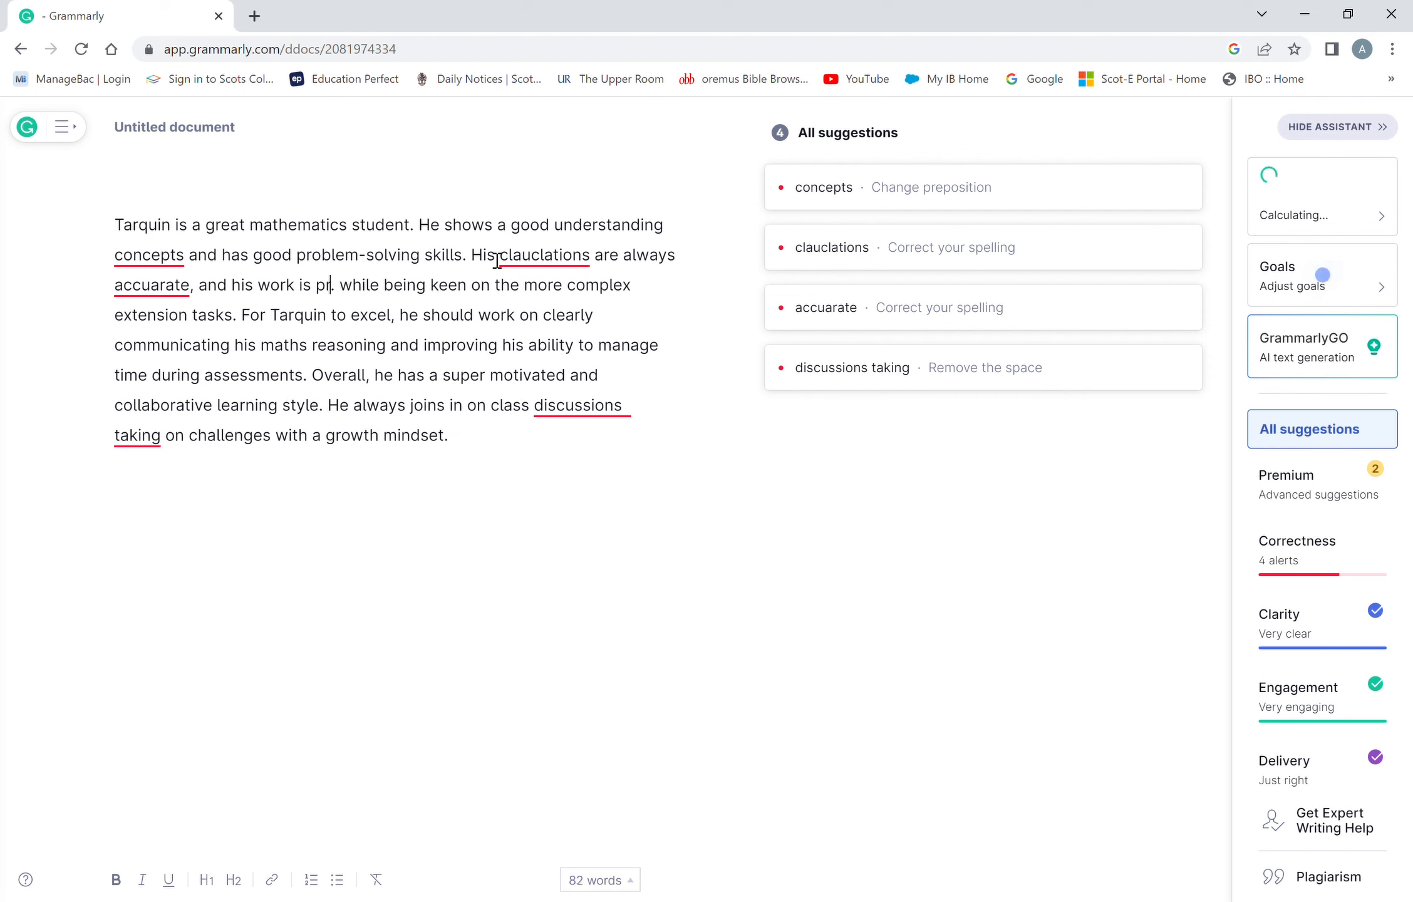
text(eicse)
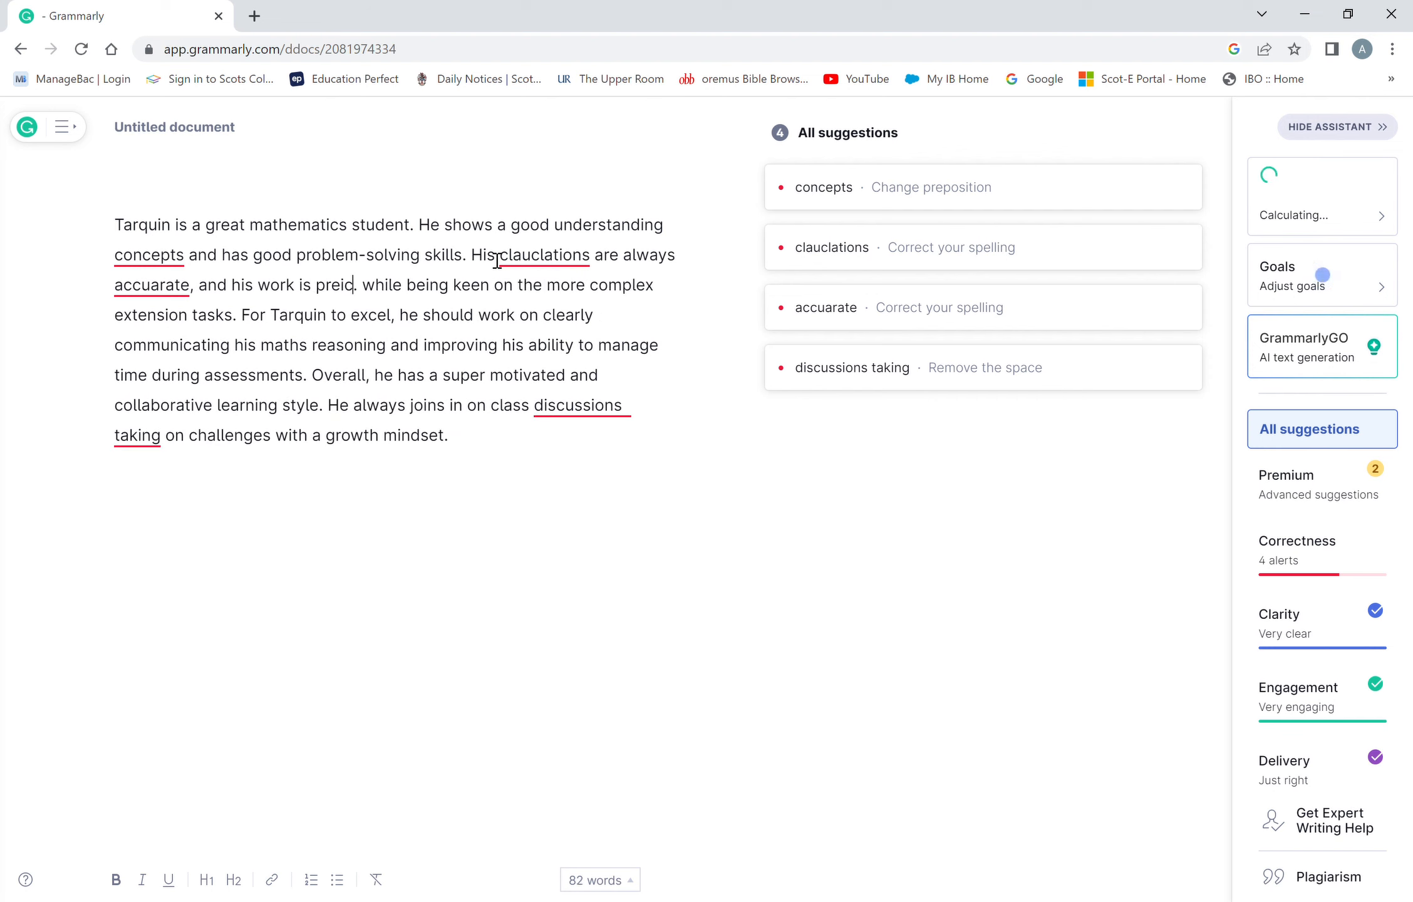
click(486, 326)
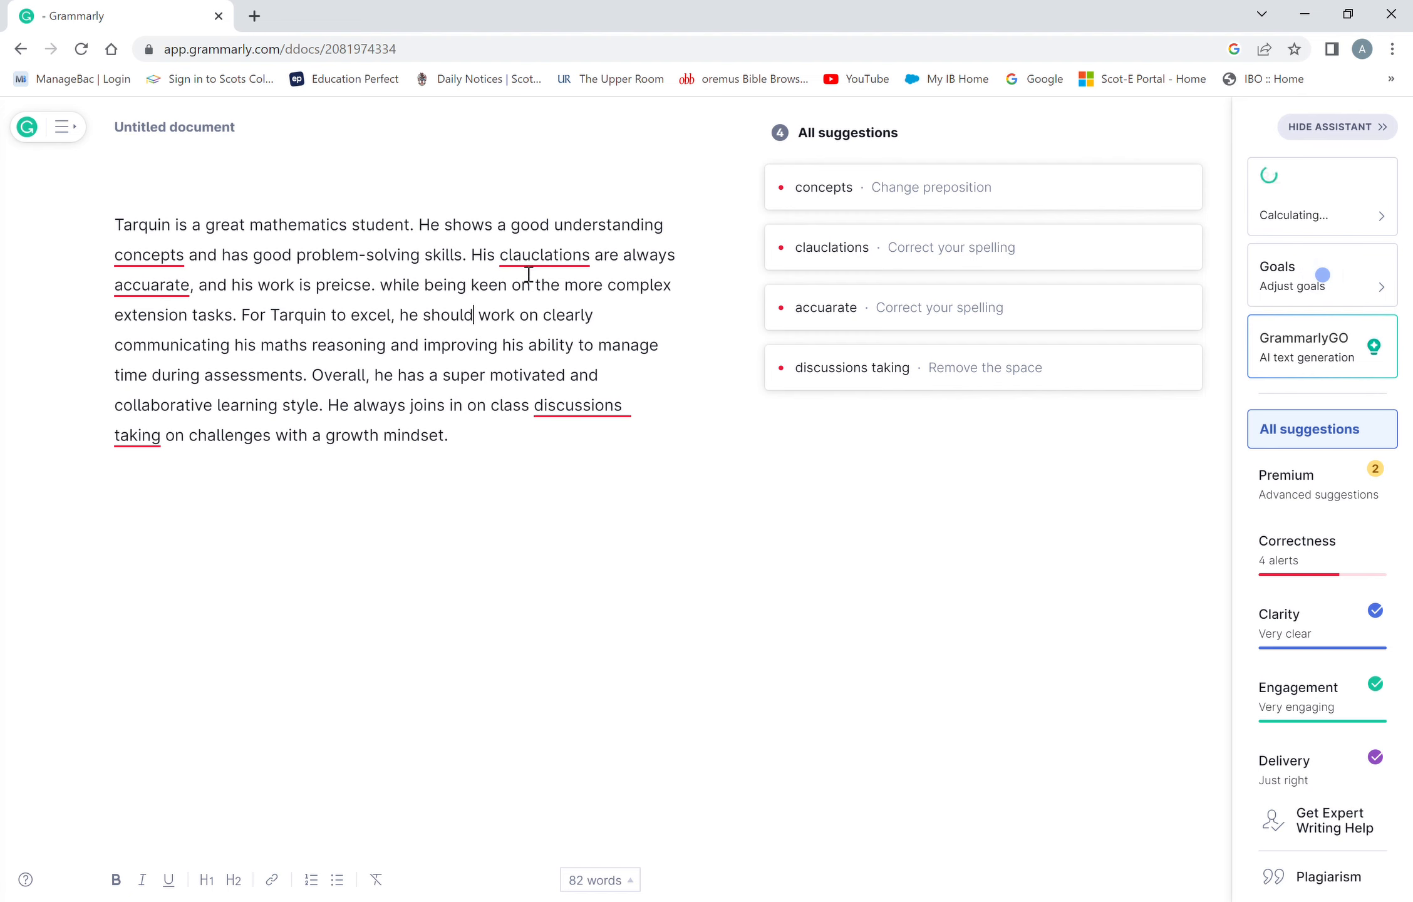
Correct the spellings to "calculations", "accurate" and "precise" using the suggestions, and insert "of" before "concepts"
click(536, 268)
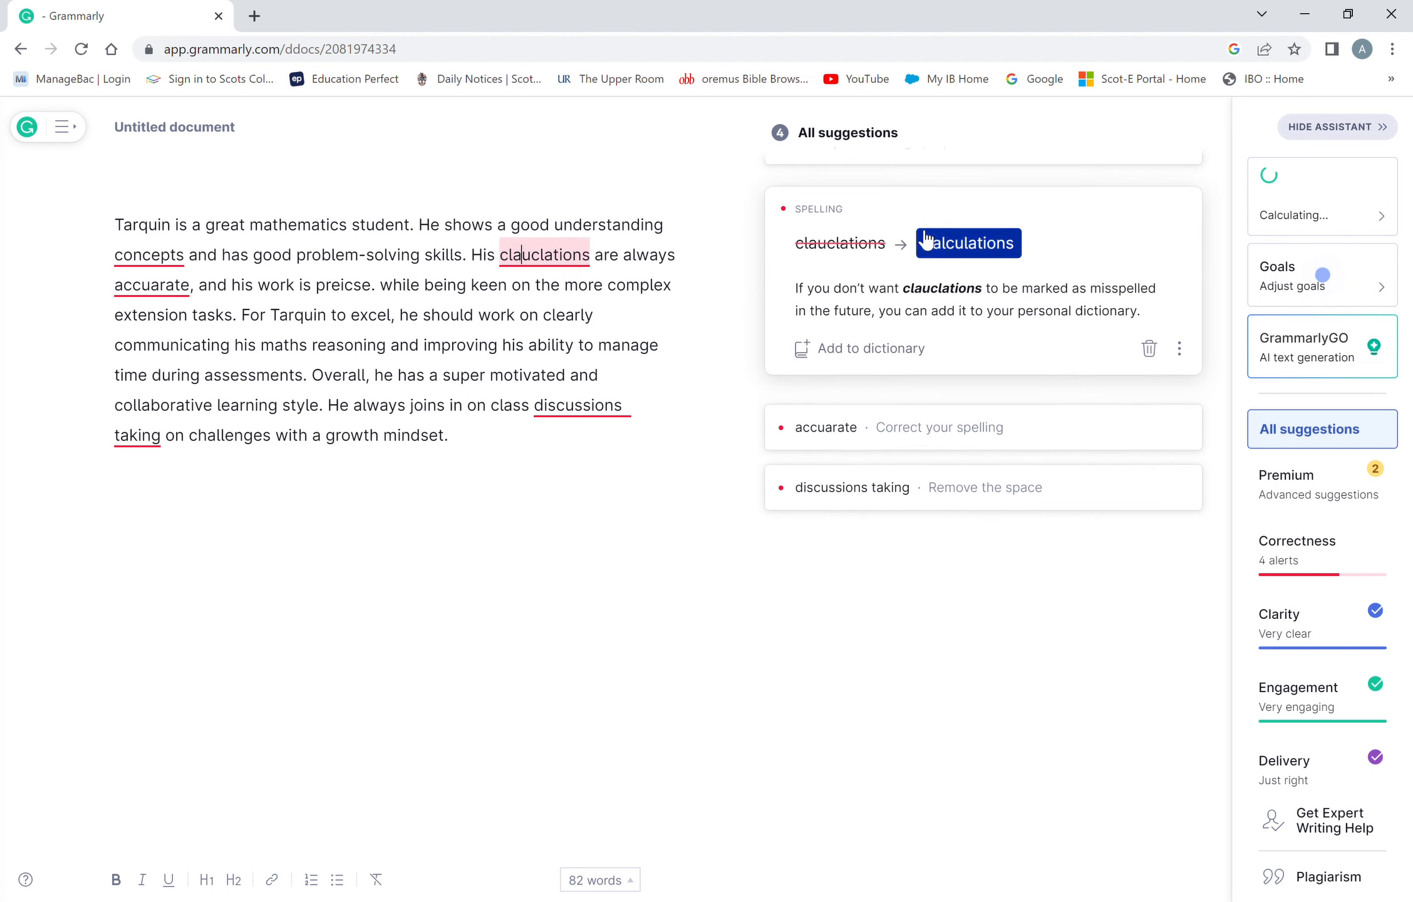
click(969, 244)
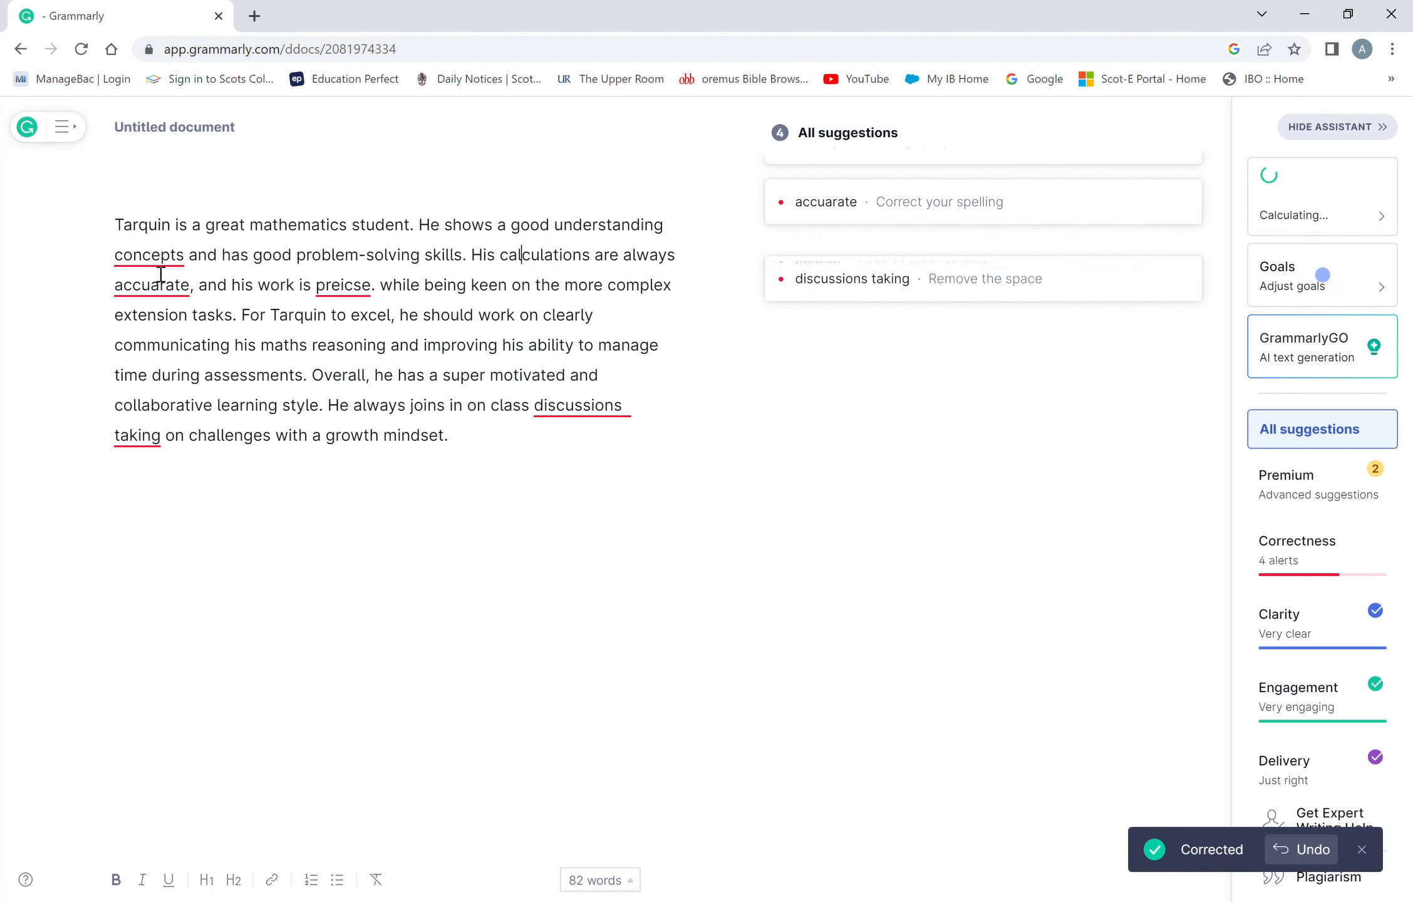
click(681, 237)
text(of)
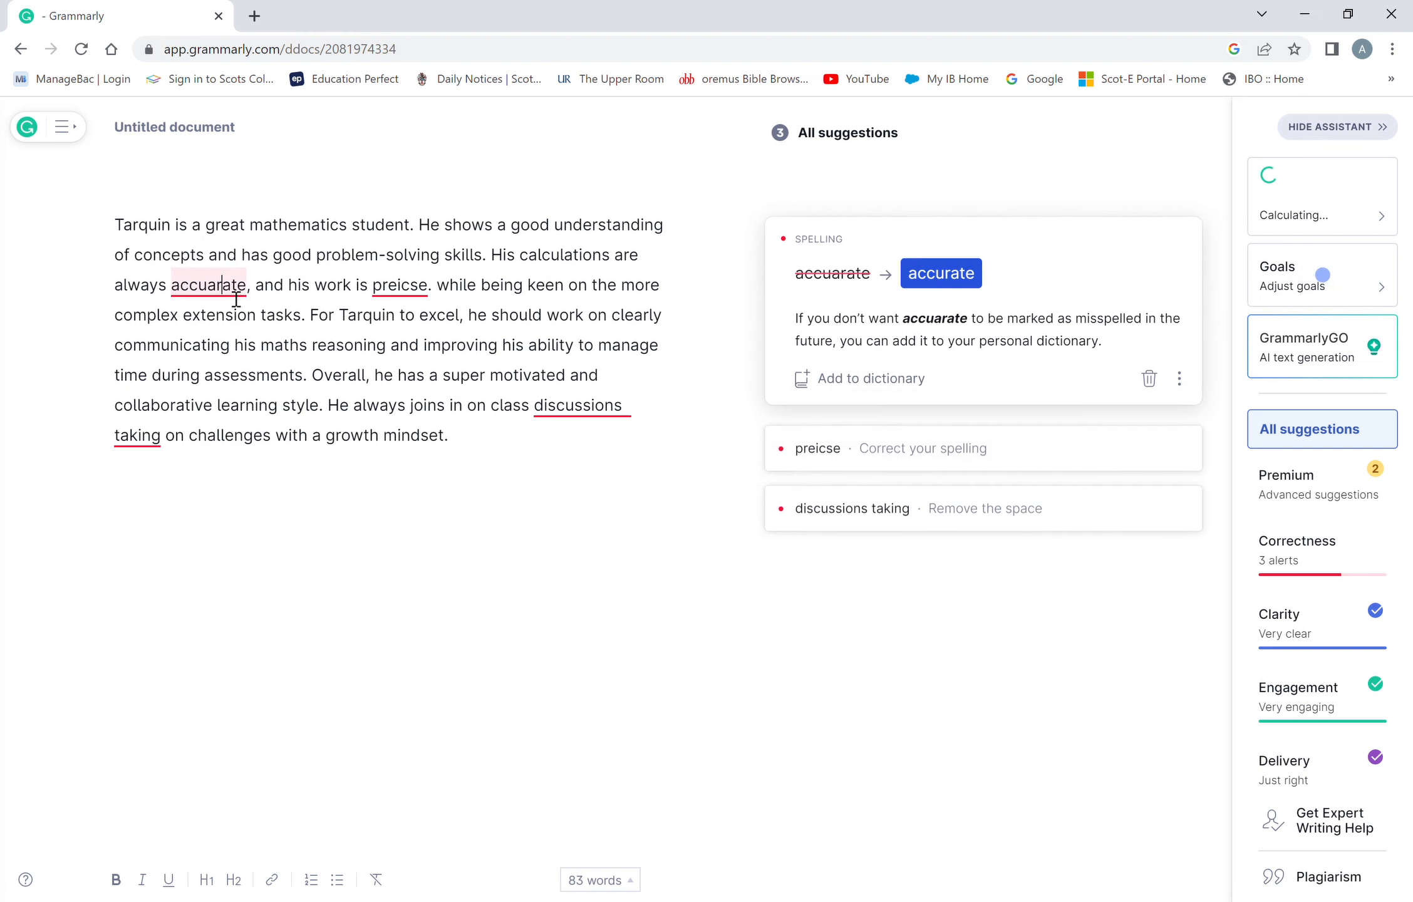
click(932, 273)
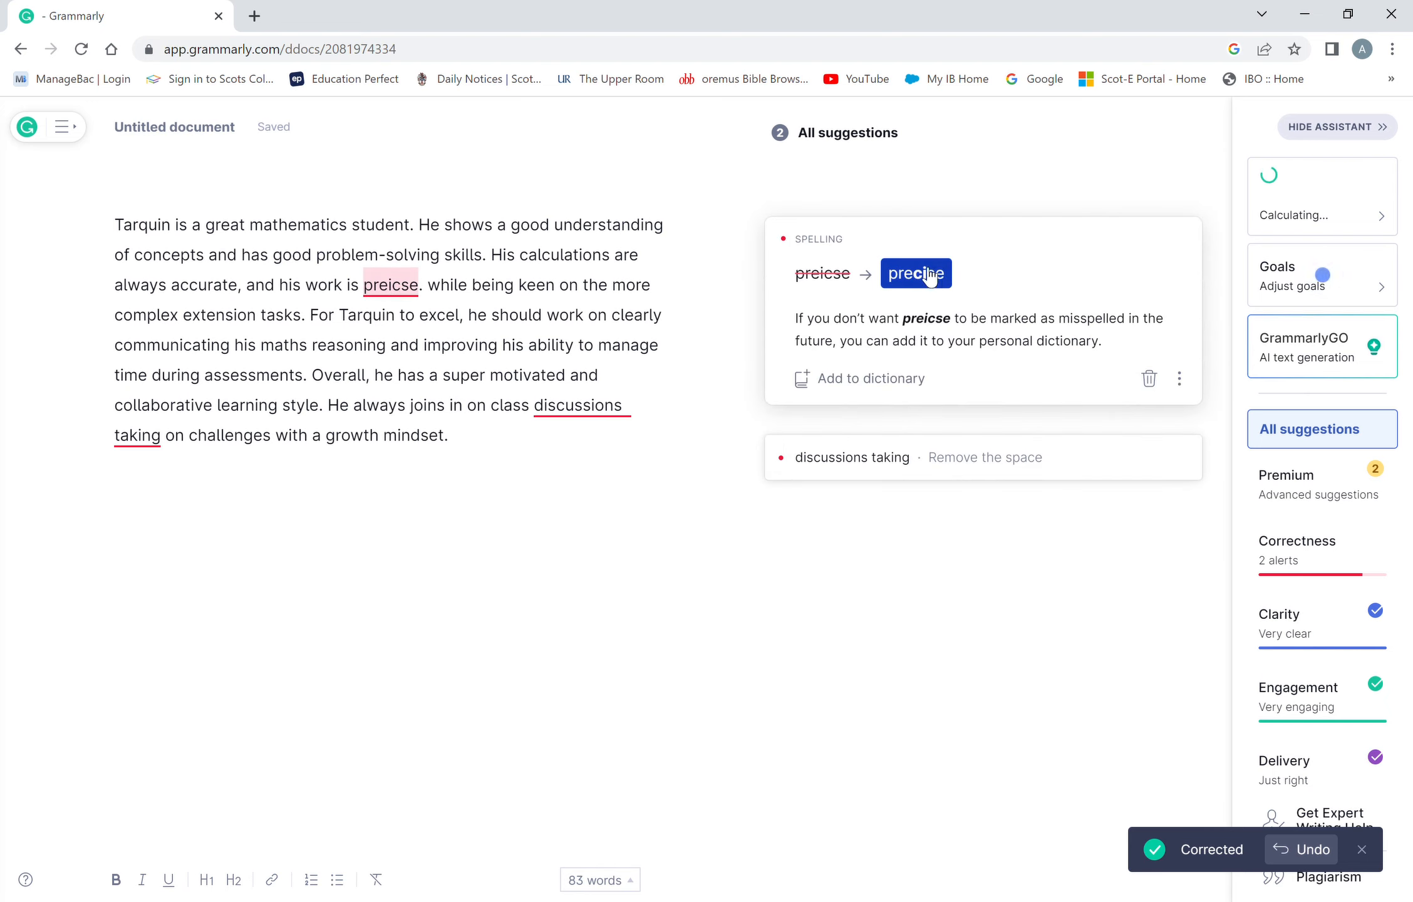
click(921, 273)
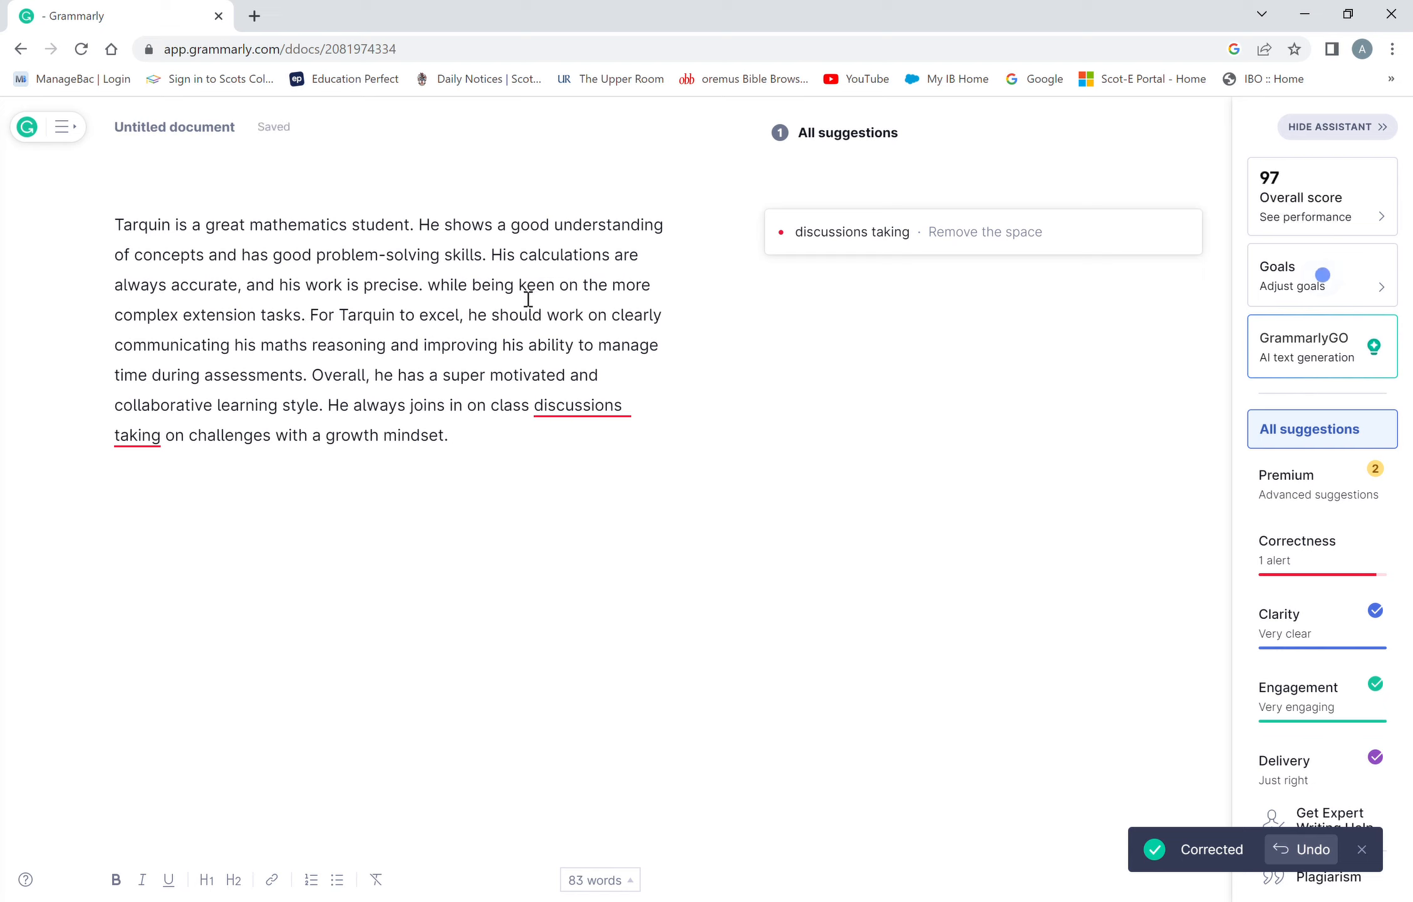
Replace "while being" before "keen on the more complex extension tasks" with the student's first name and "is"
drag(516, 299, 441, 303)
text(Tarqui)
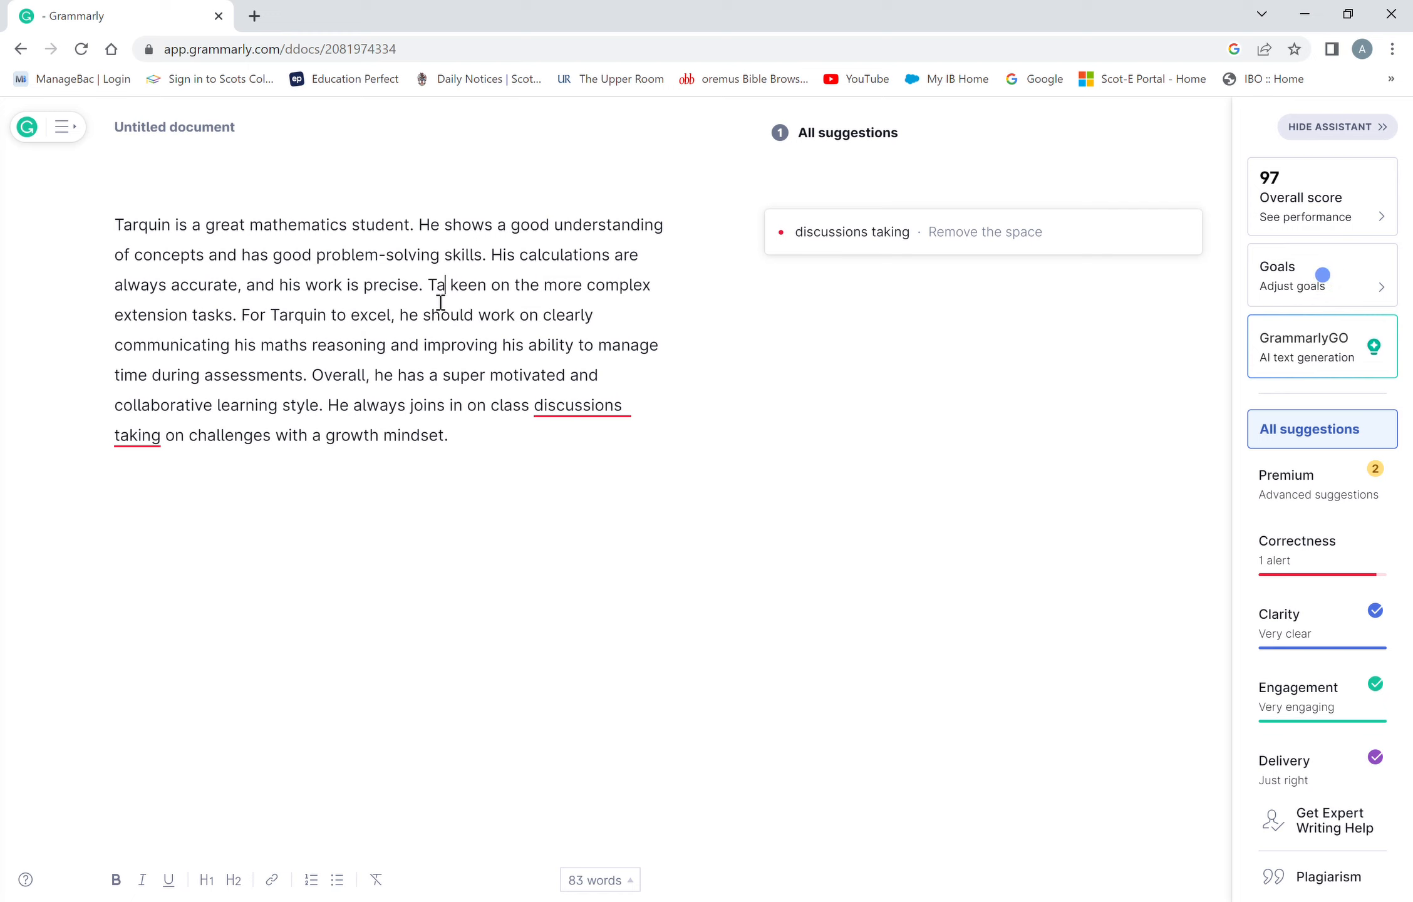
text(n is)
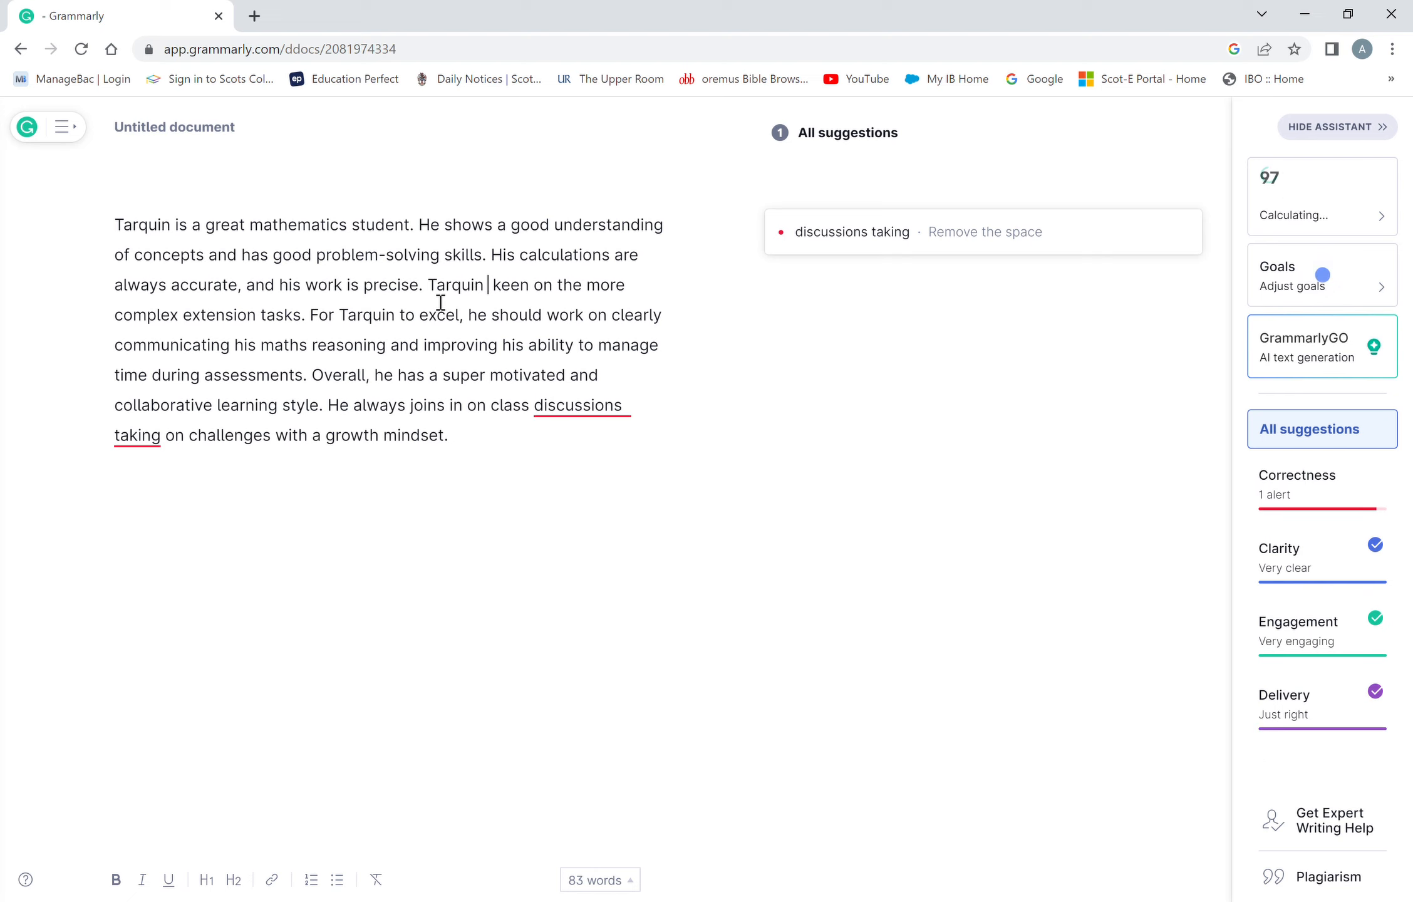
click(539, 434)
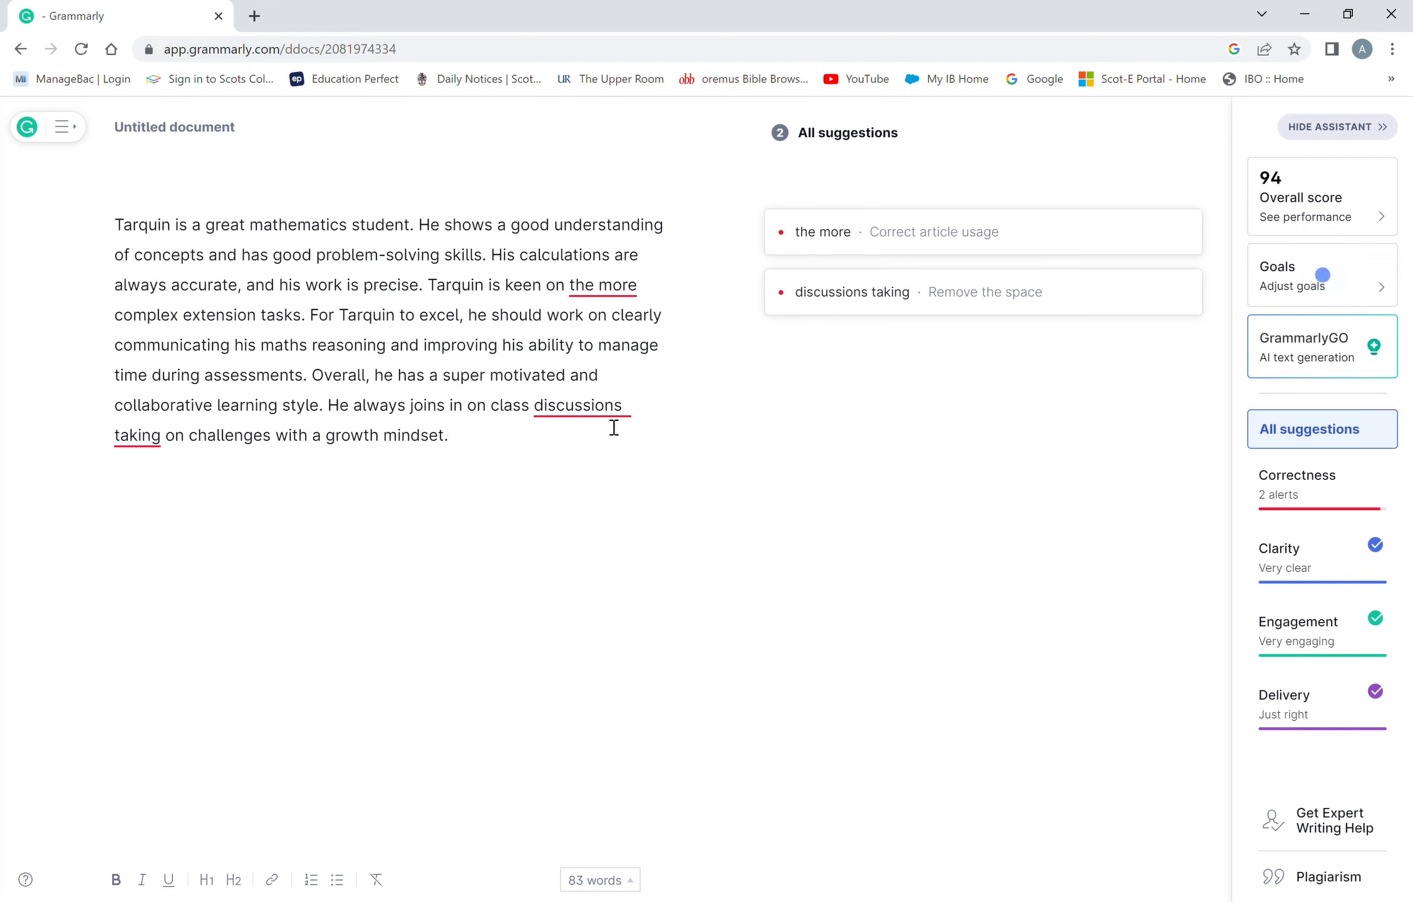
Accept the suggestions to remove the extra space in "discussions taking" and the article "the" before "more complex extension tasks"
click(874, 307)
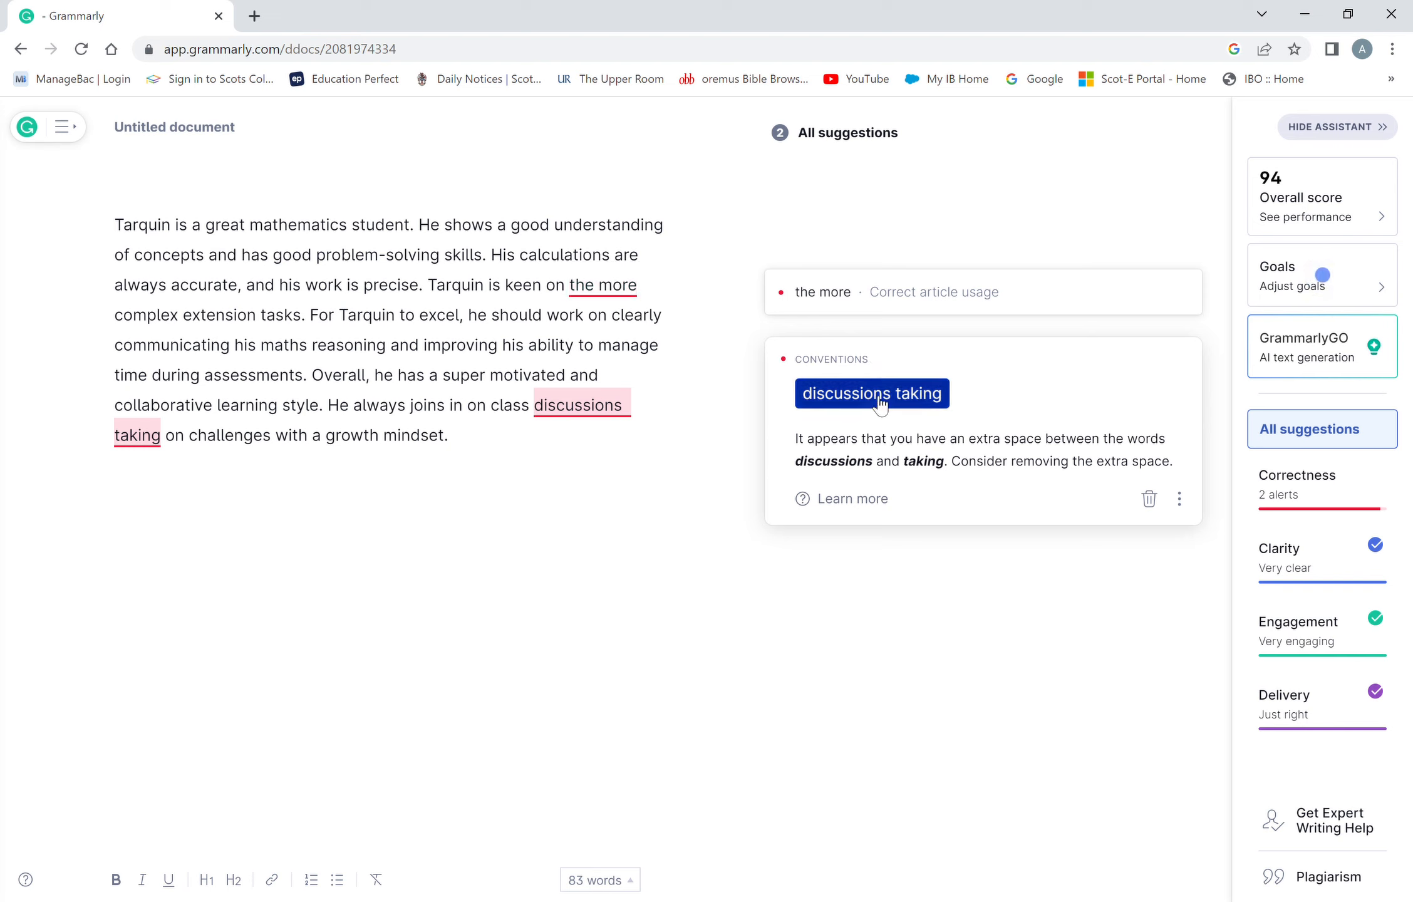
click(880, 399)
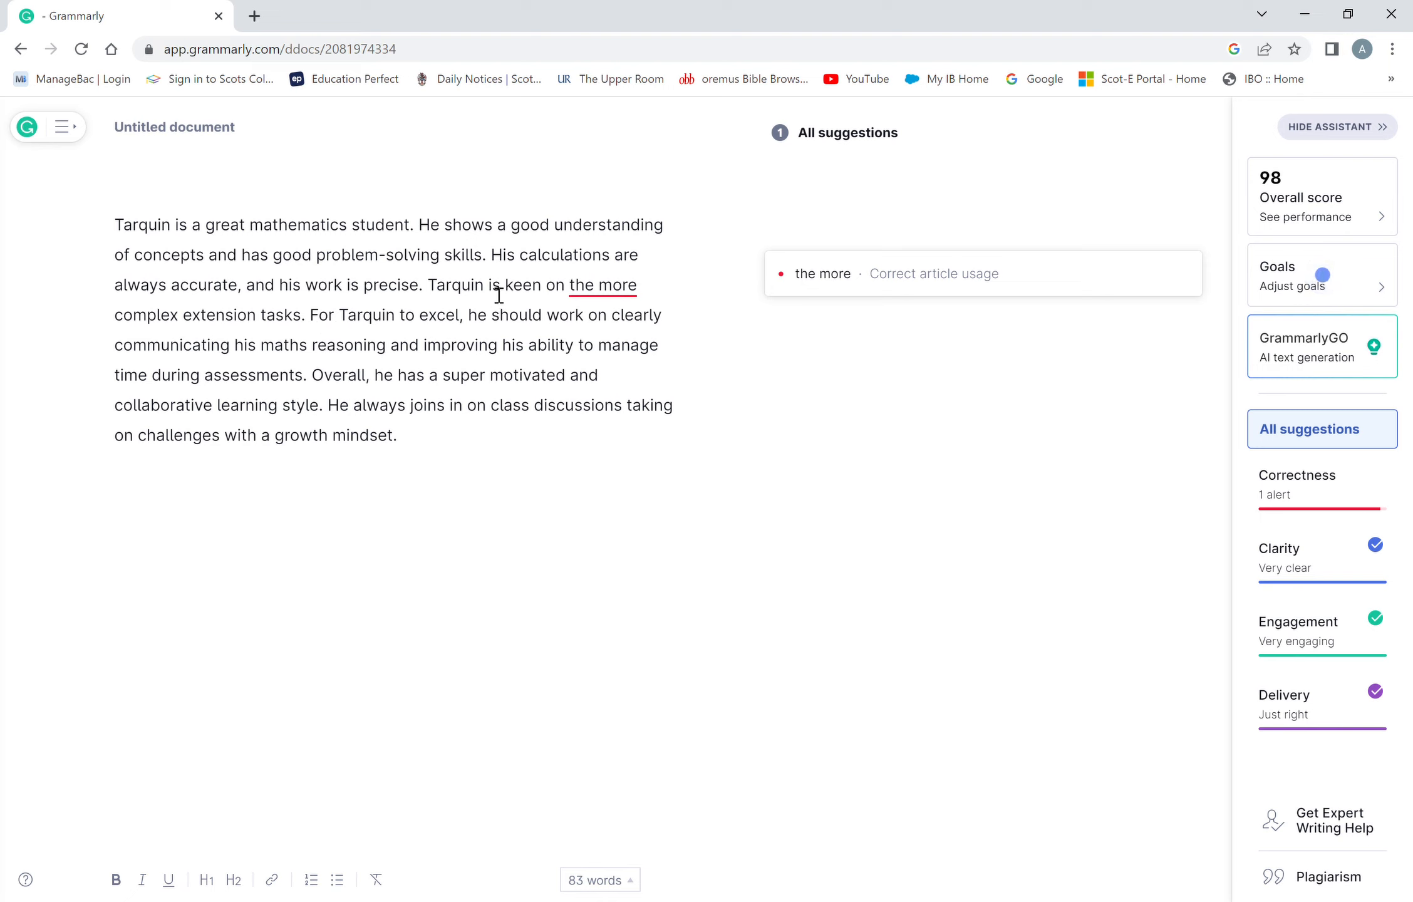
click(847, 288)
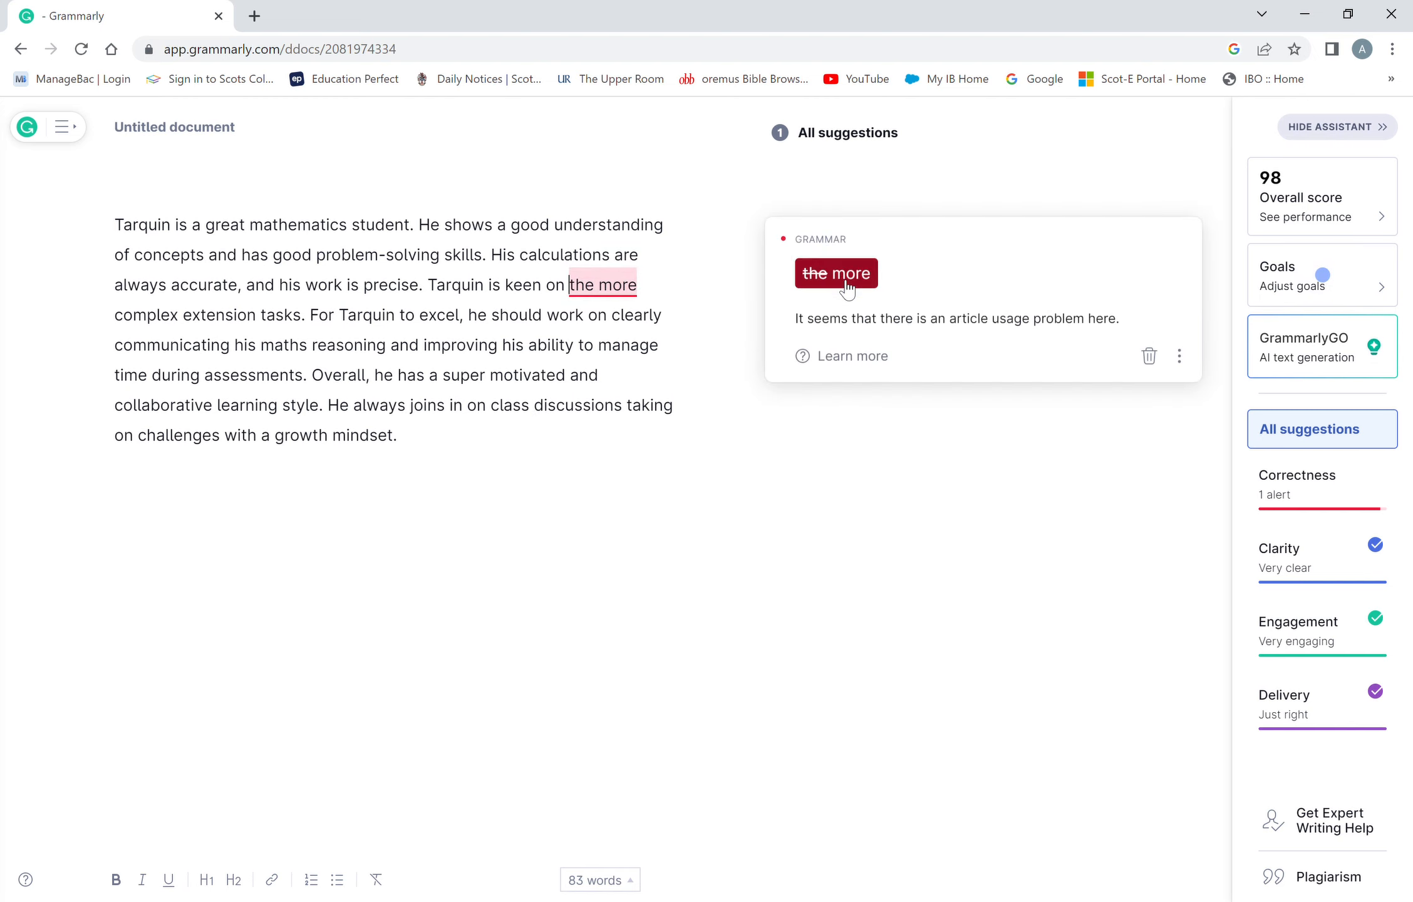
click(851, 282)
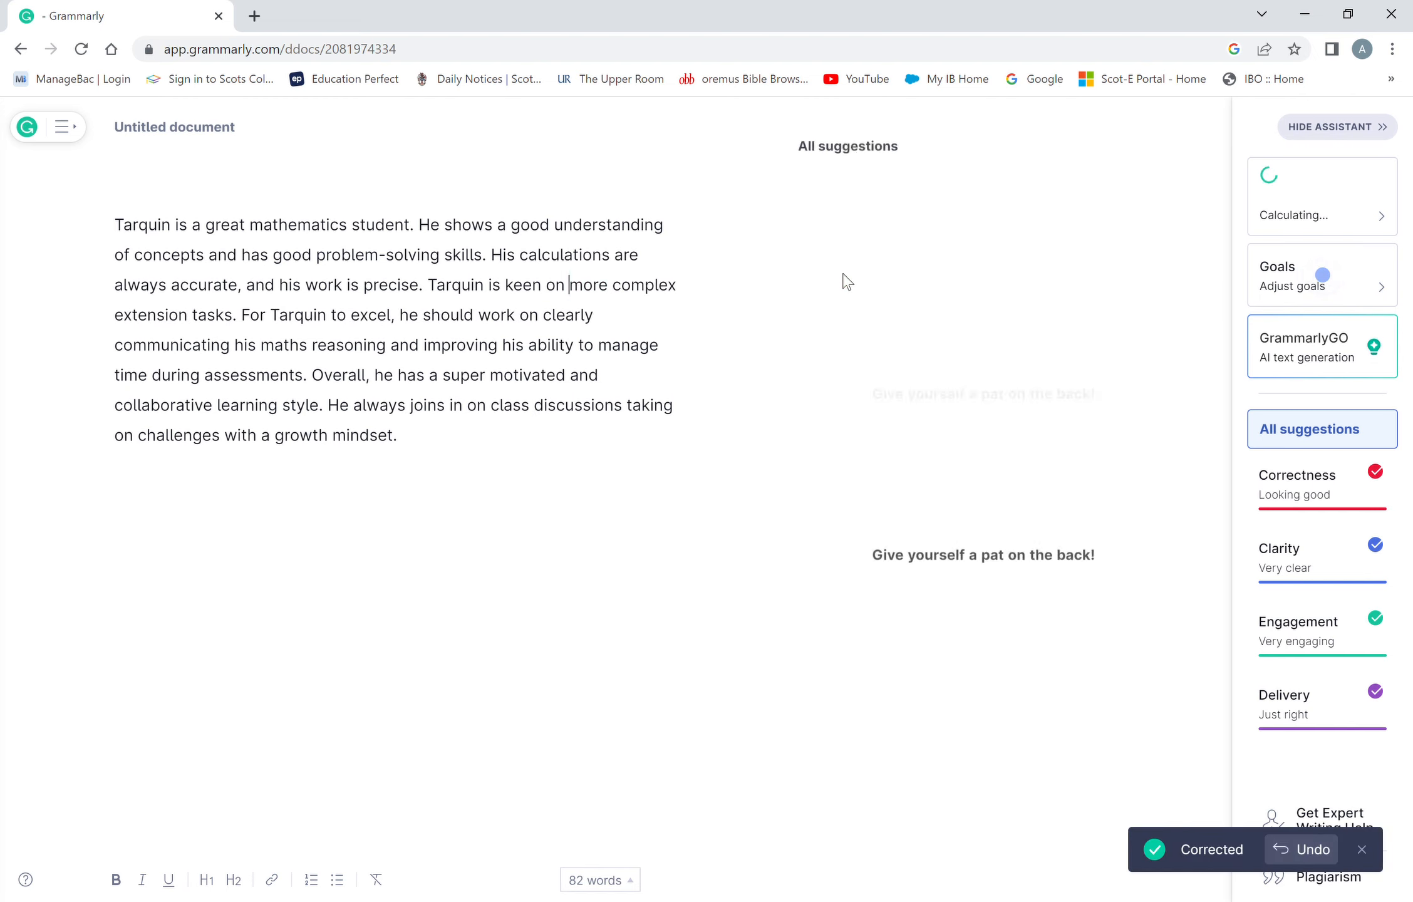